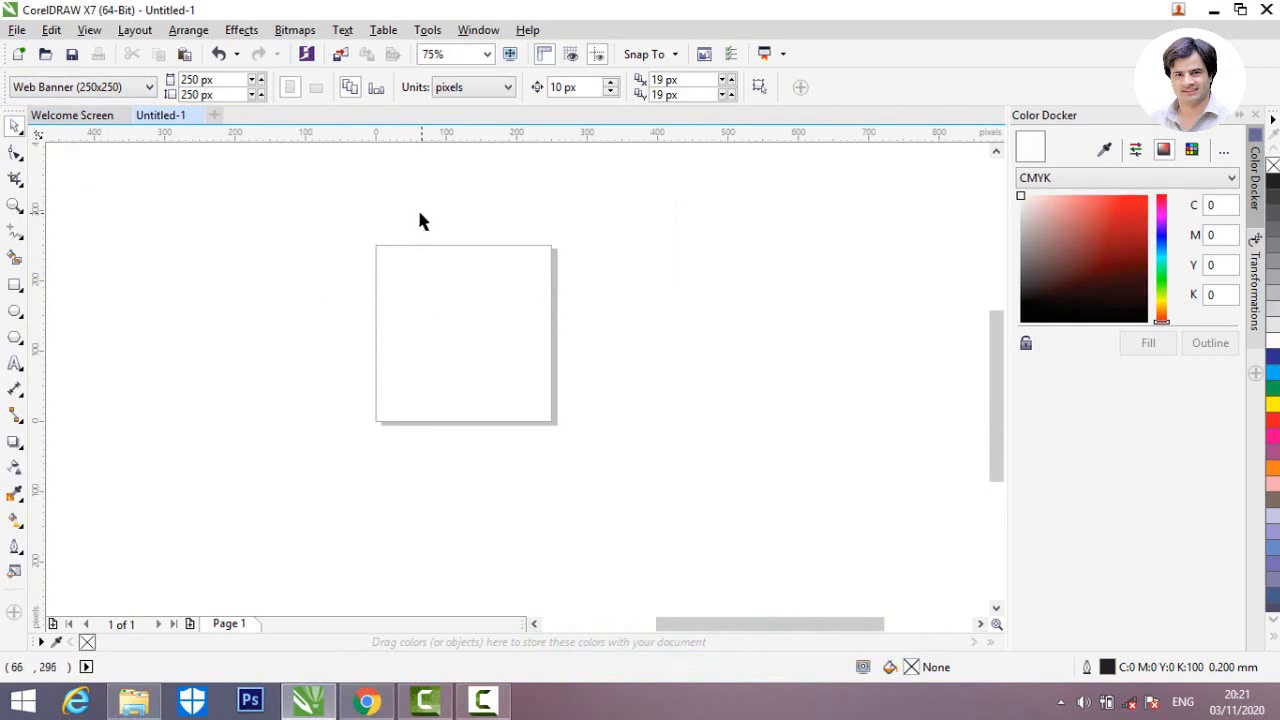
Step: Draw a rectangle about 255 × 252 px covering the whole page, starting from the page's upper-left corner
{"action": "scroll", "coordinate": [409, 291], "scroll_direction": "up", "scroll_amount": 2}
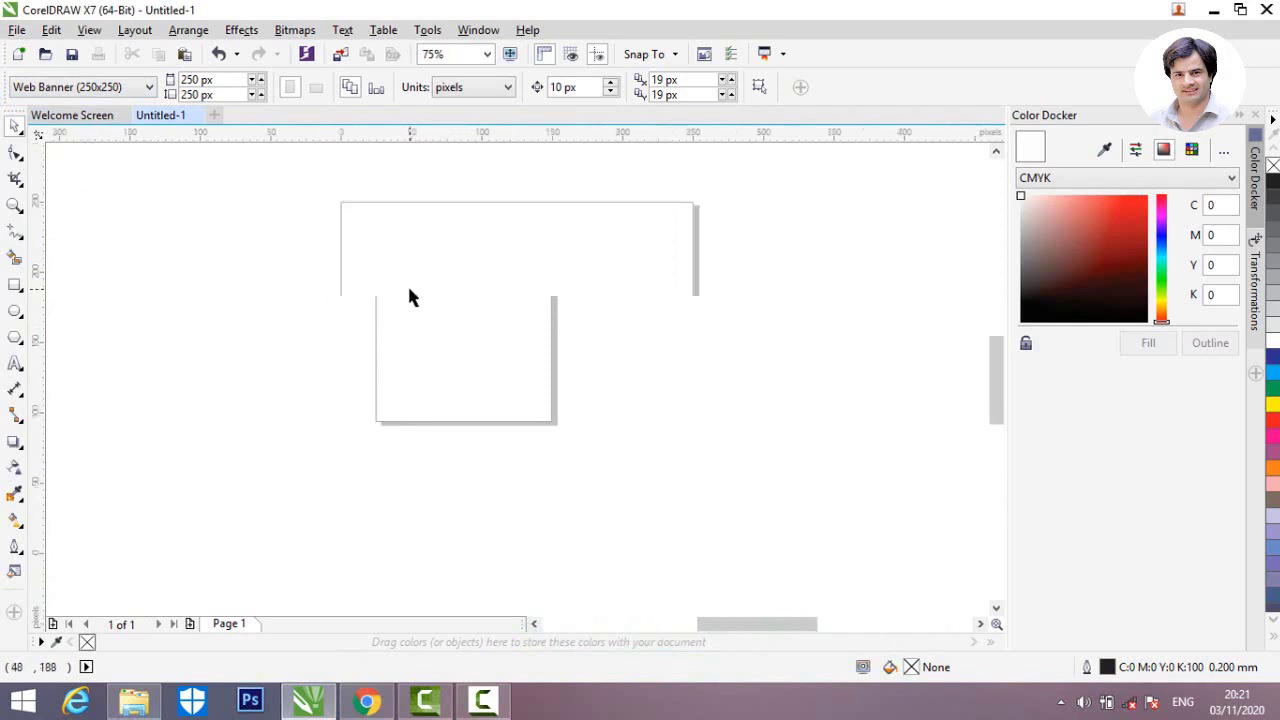
{"action": "left_click", "coordinate": [15, 285]}
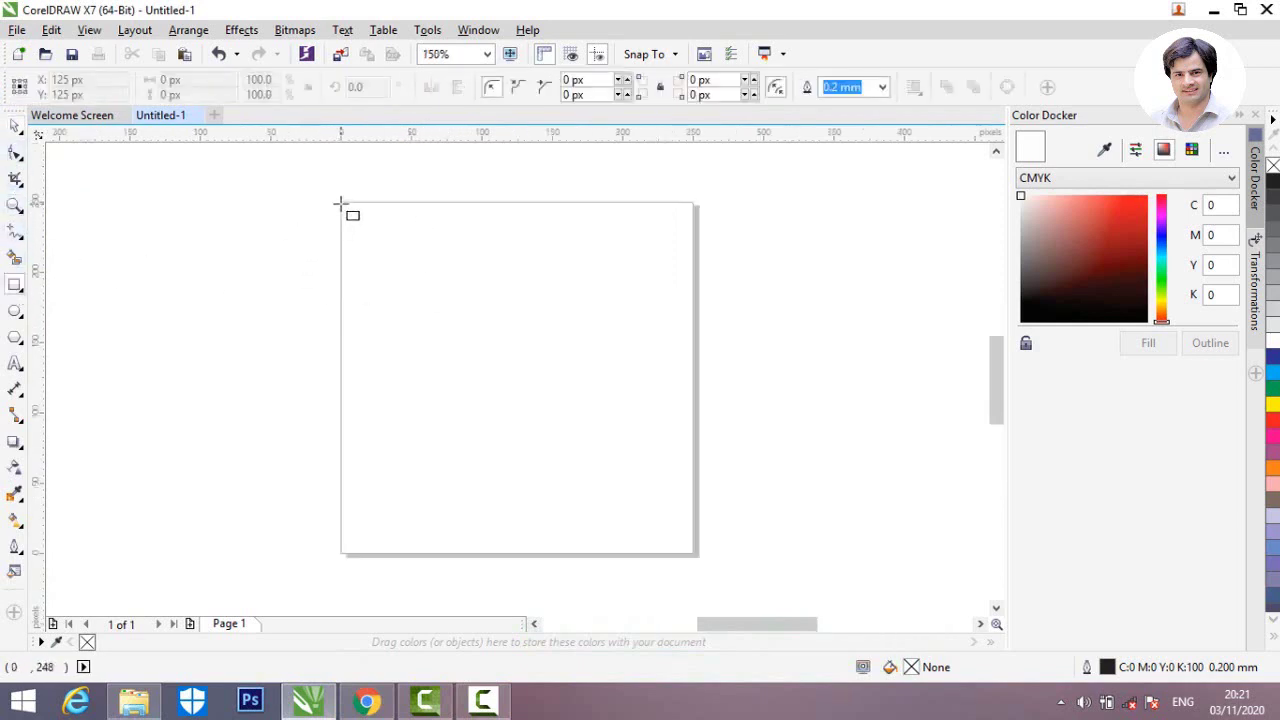
{"action": "left_click_drag", "start_coordinate": [340, 201], "coordinate": [700, 555]}
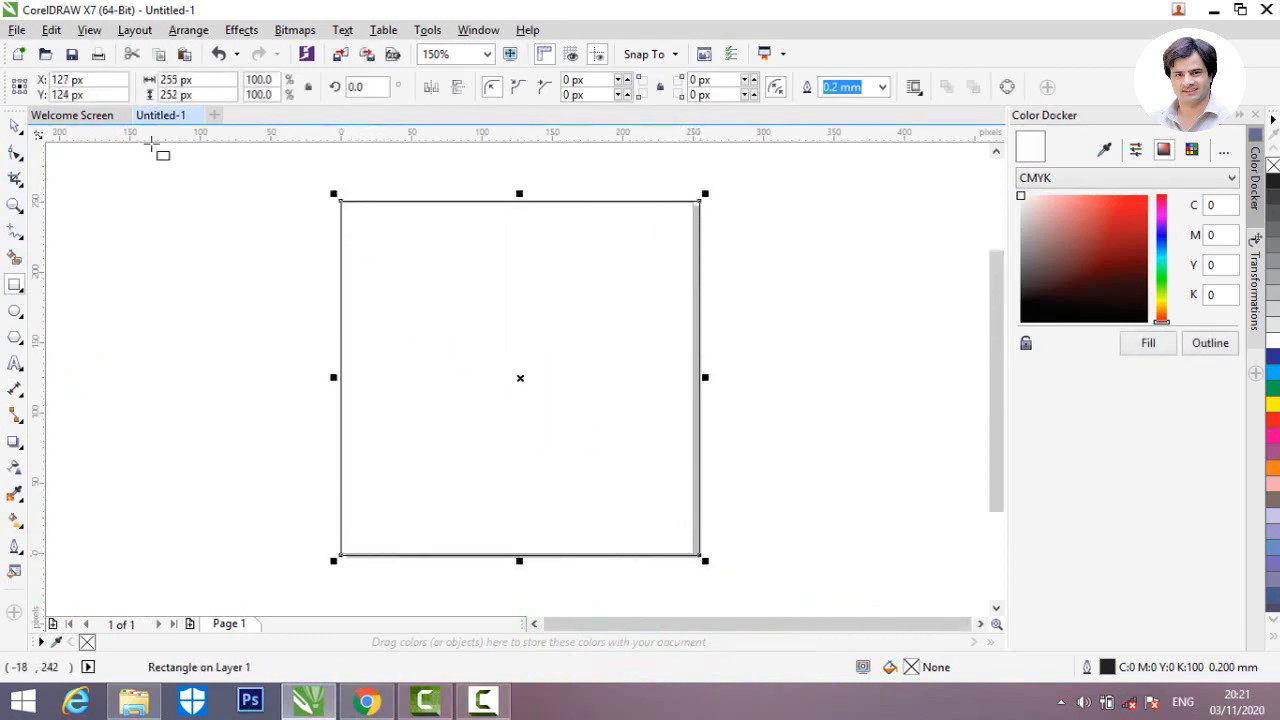
{"action": "left_click", "coordinate": [18, 128]}
{"action": "left_click", "coordinate": [123, 257]}
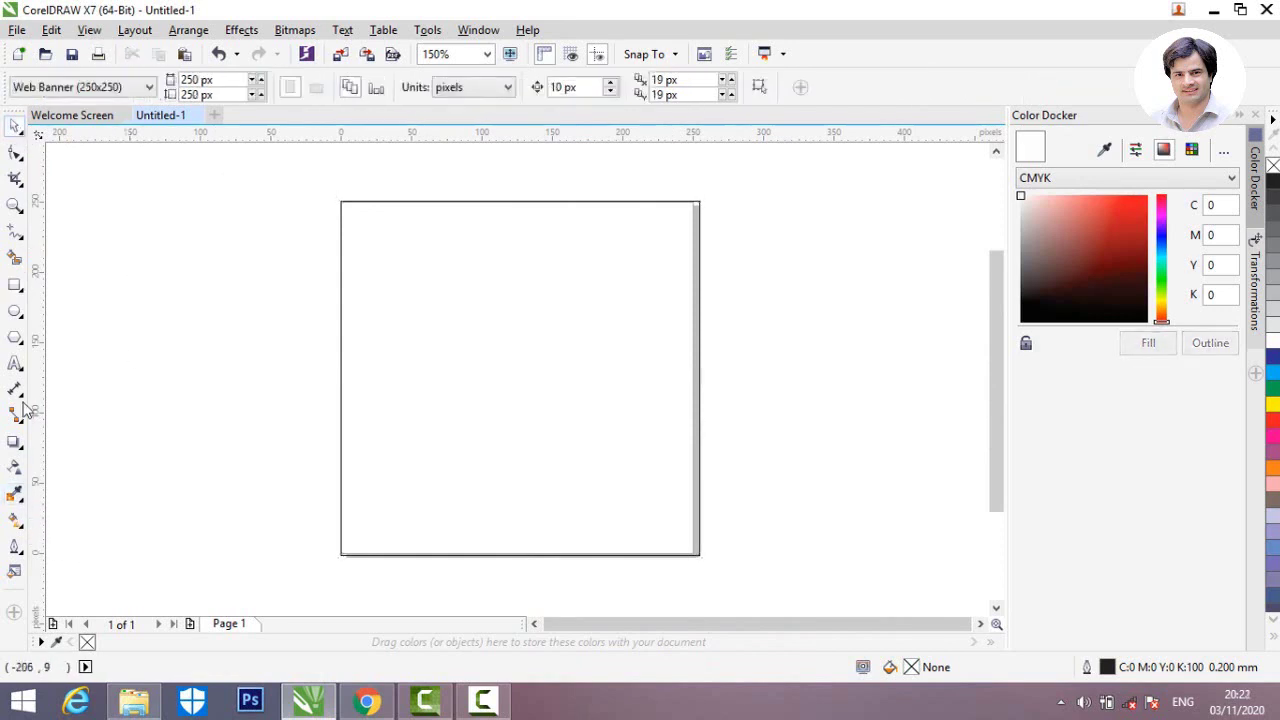
Step: Create a blue-grey filled shape (C40 M20 Y0 K40) without outline inside the page-sized rectangle using Smart Fill
{"action": "left_click", "coordinate": [15, 257]}
{"action": "left_click", "coordinate": [534, 391]}
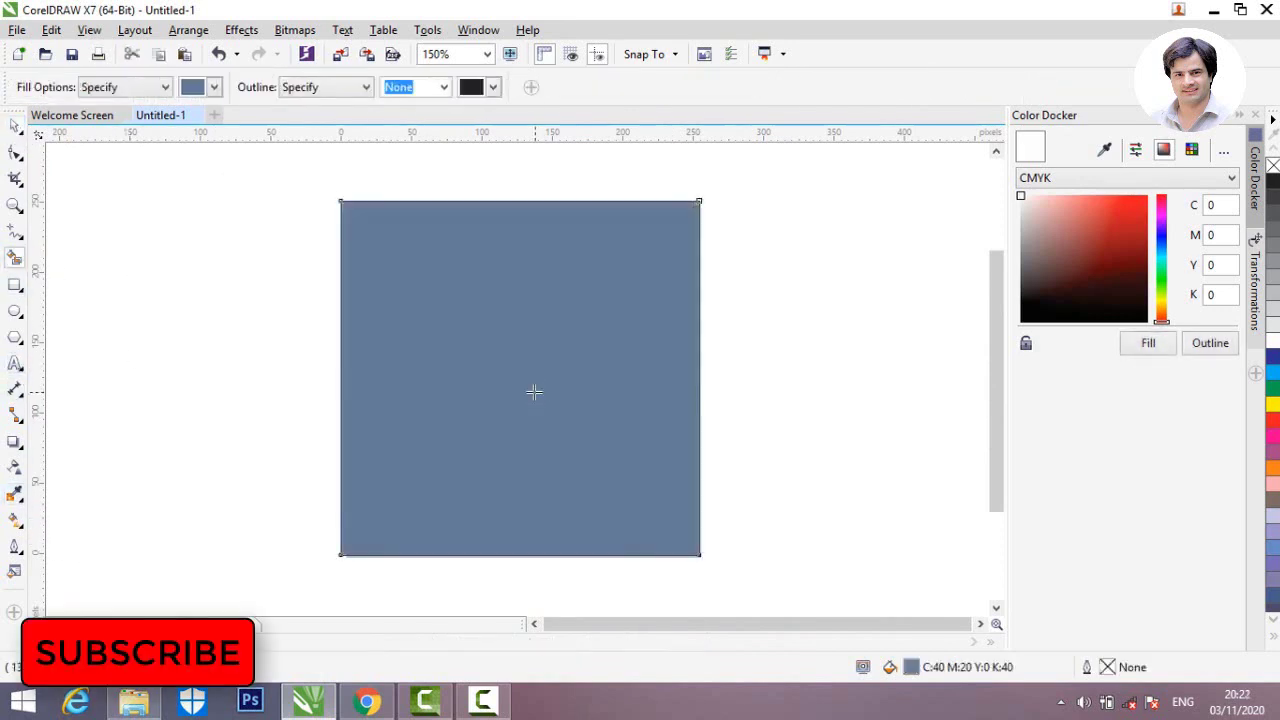
{"action": "left_click", "coordinate": [18, 128]}
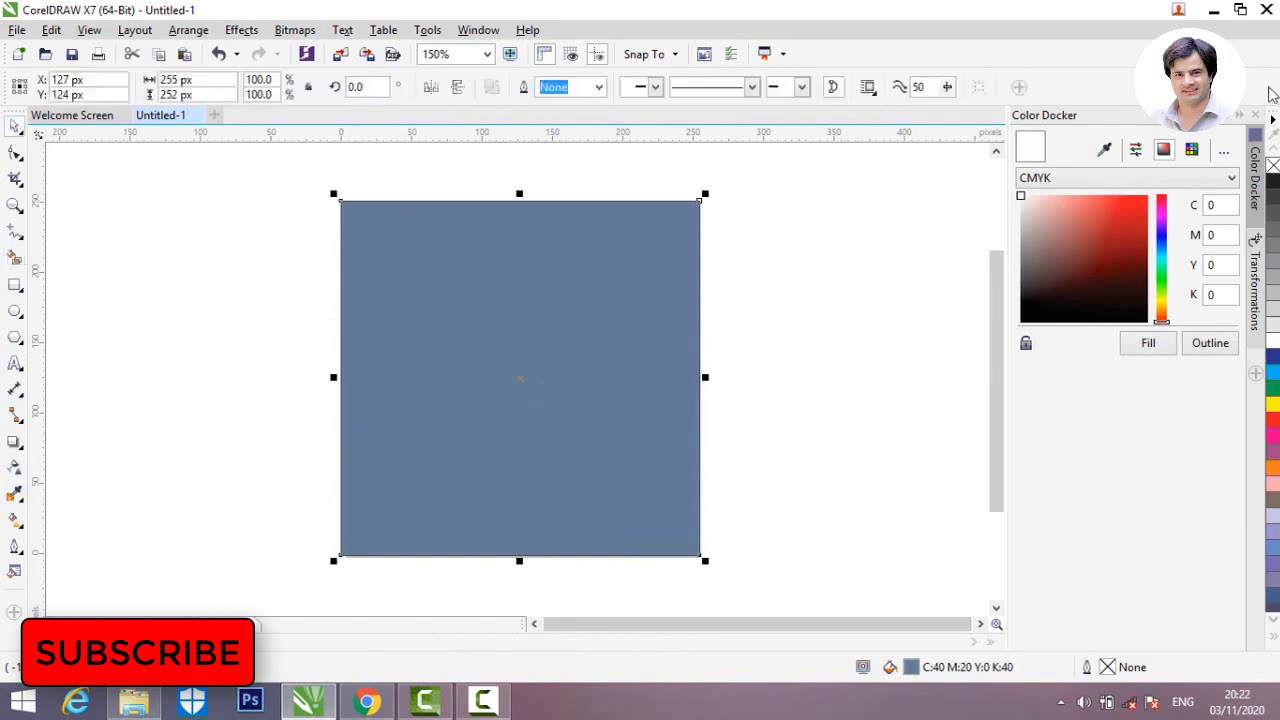
Step: Bring the purple swatch image cc (1) and the pink swatch image images (1) from the Colour Shades folder into the drawing
{"action": "left_click", "coordinate": [1213, 11]}
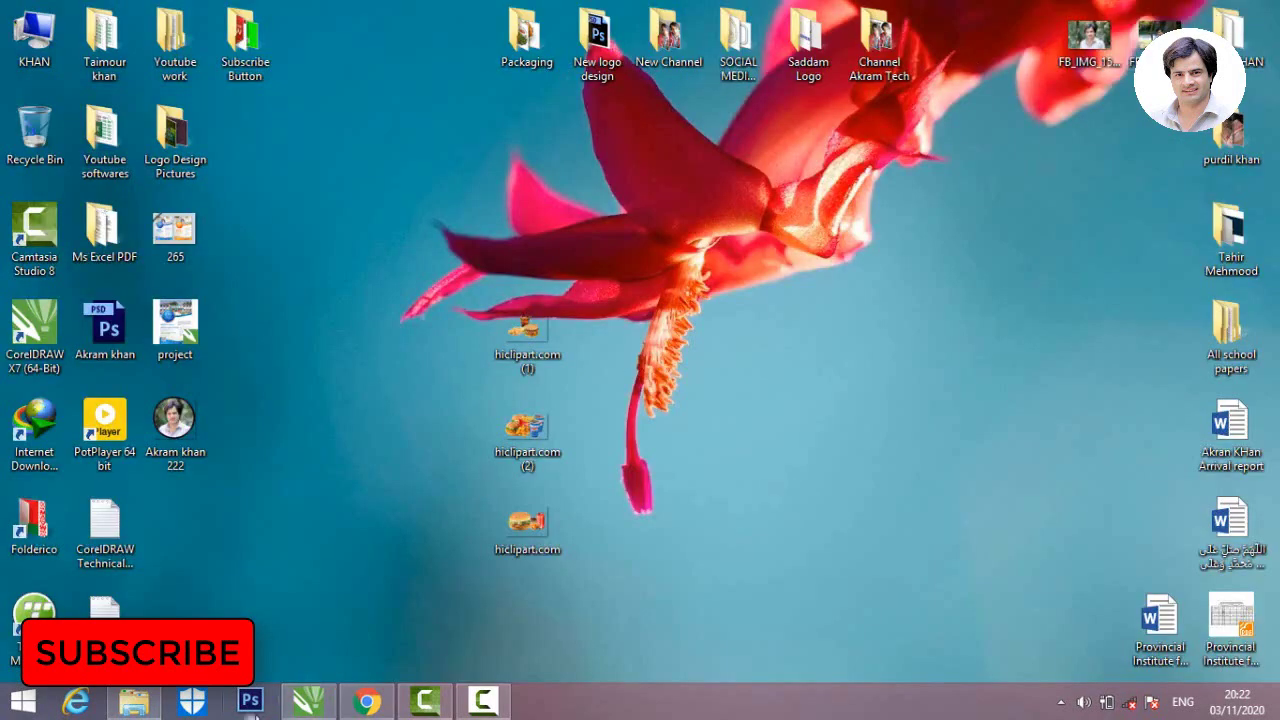
{"action": "left_click", "coordinate": [125, 703]}
{"action": "left_click", "coordinate": [507, 246]}
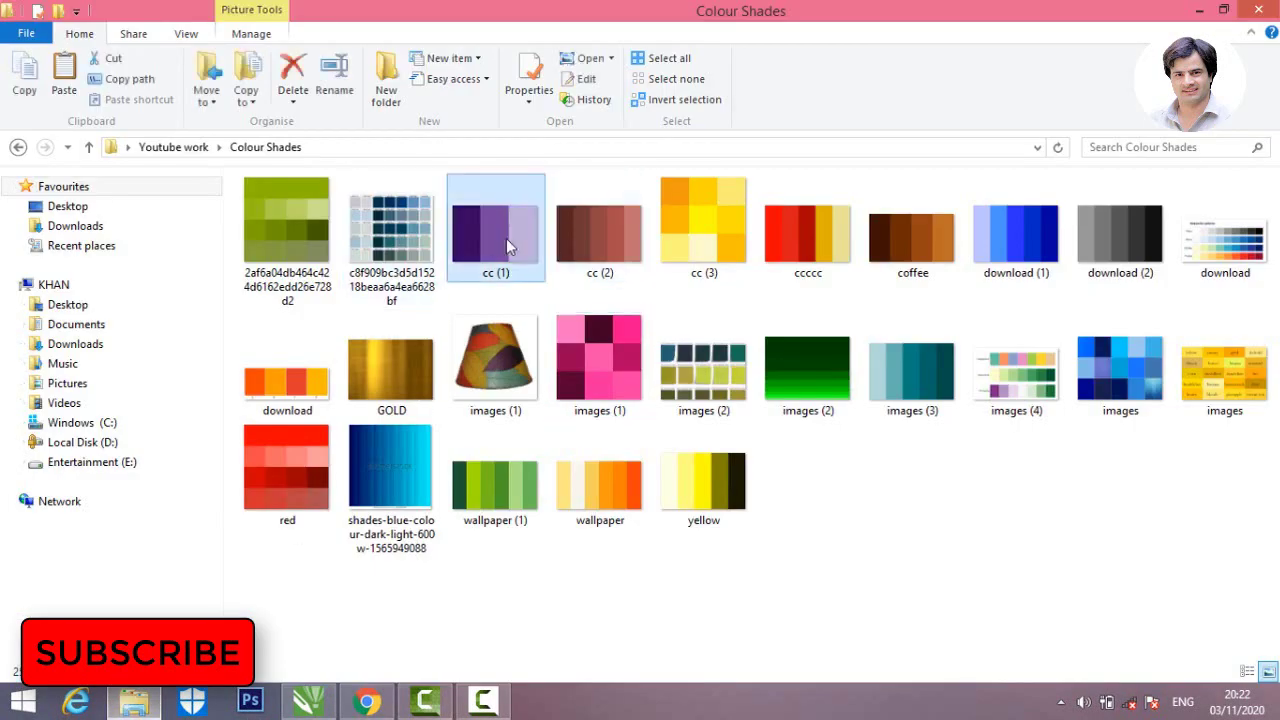
{"action": "left_click", "coordinate": [578, 376], "text": "shift"}
{"action": "left_click", "coordinate": [578, 376]}
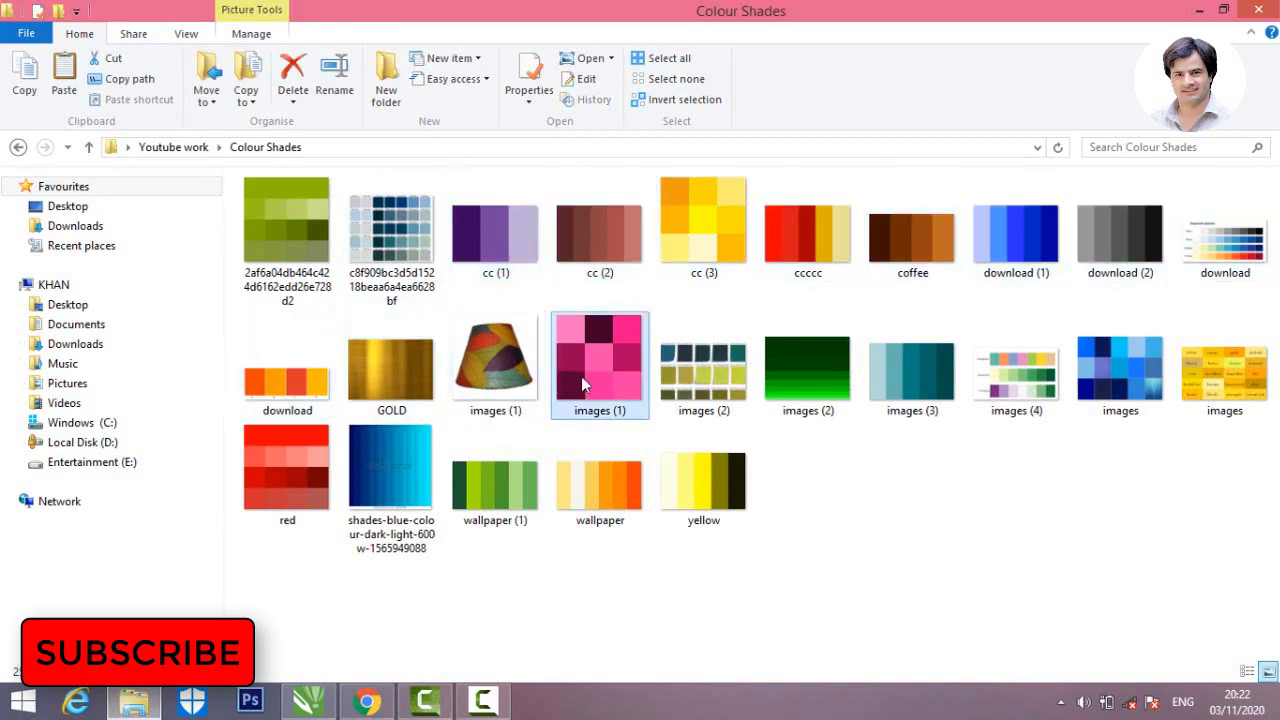
{"action": "left_click", "coordinate": [485, 258], "text": "ctrl"}
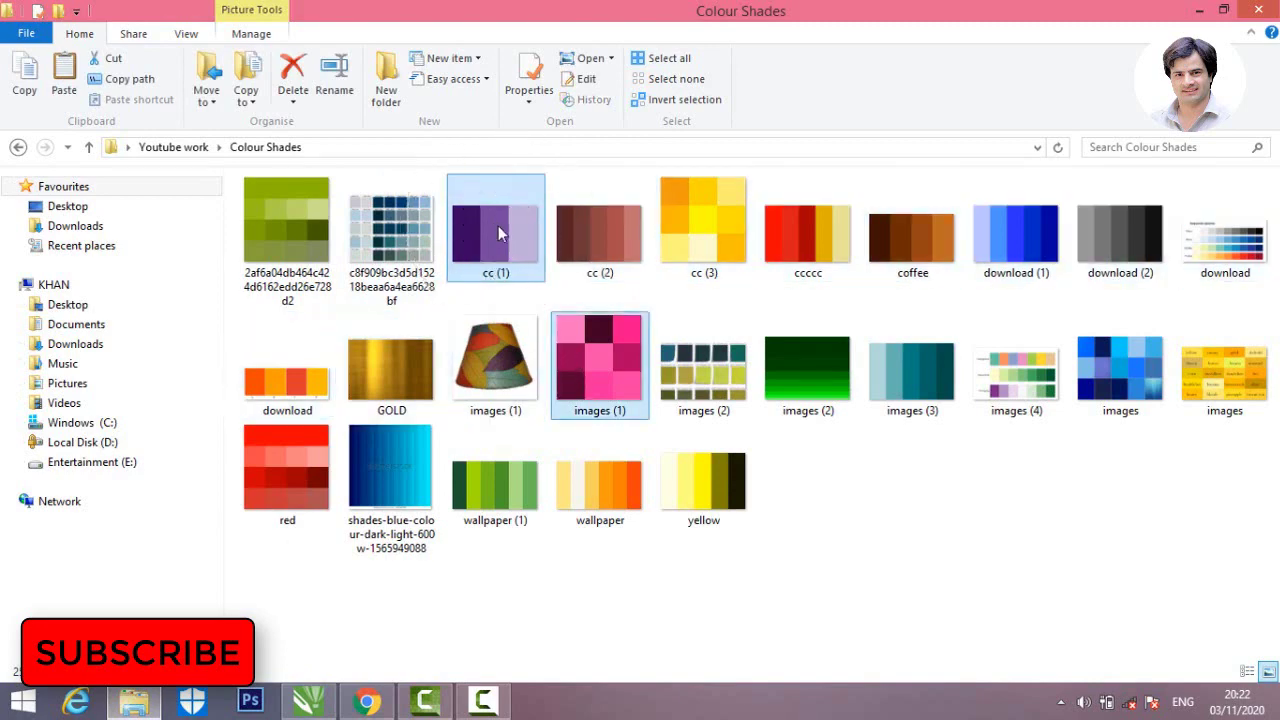
{"action": "left_click_drag", "start_coordinate": [498, 225], "coordinate": [397, 369]}
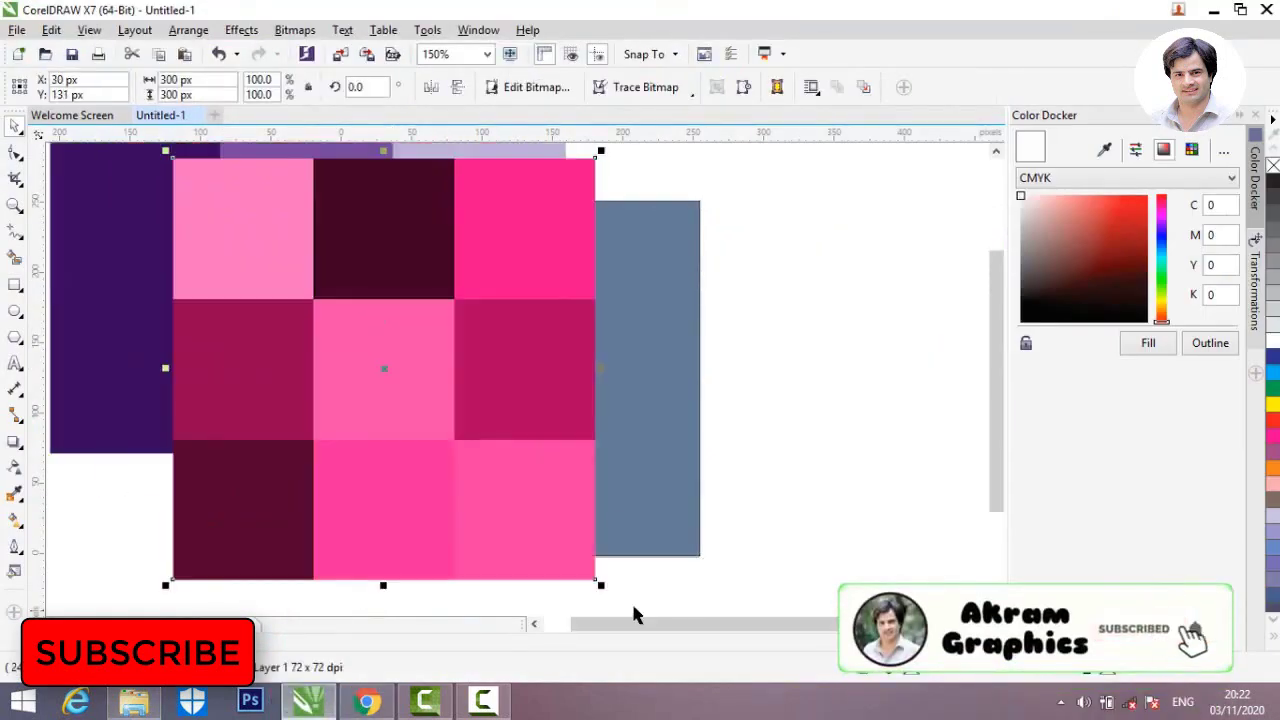
Step: Shrink both swatch images, the purple one to about 102 × 68 px, and stack them beside the square's left edge
{"action": "left_click_drag", "start_coordinate": [598, 585], "coordinate": [430, 414]}
{"action": "left_click", "coordinate": [418, 443]}
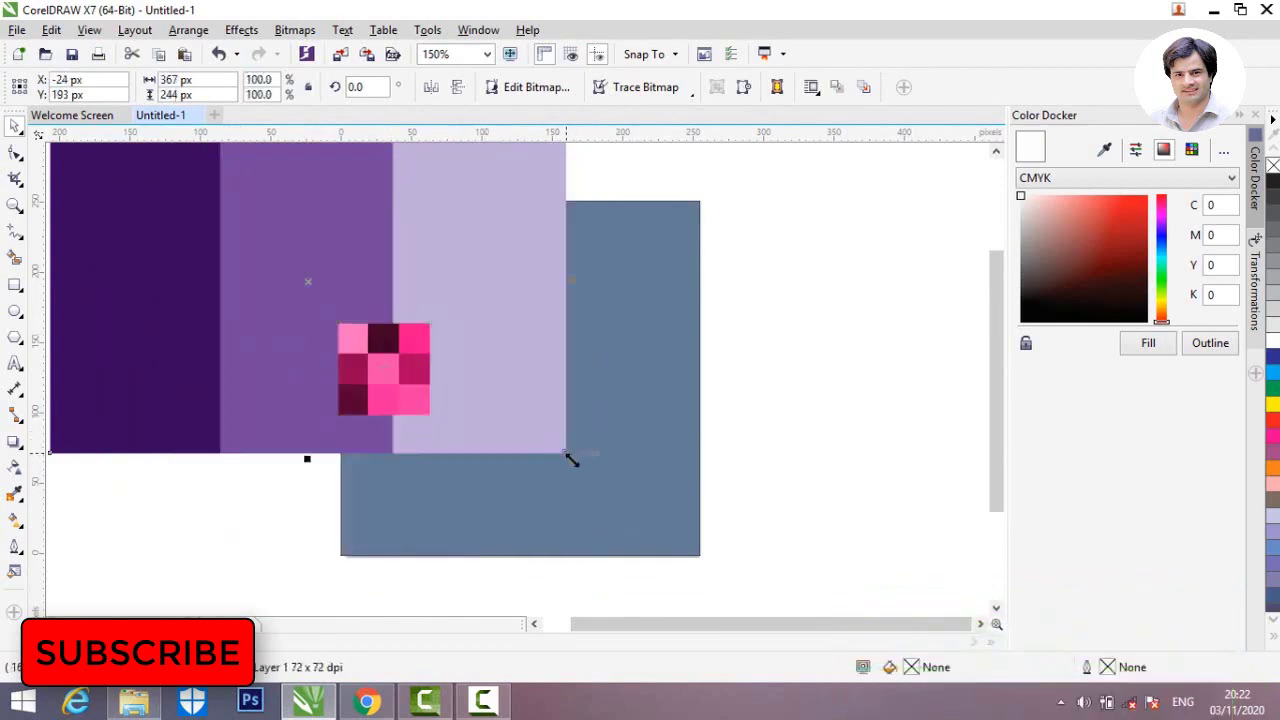
{"action": "left_click_drag", "start_coordinate": [570, 458], "coordinate": [290, 367]}
{"action": "left_click_drag", "start_coordinate": [303, 292], "coordinate": [273, 283]}
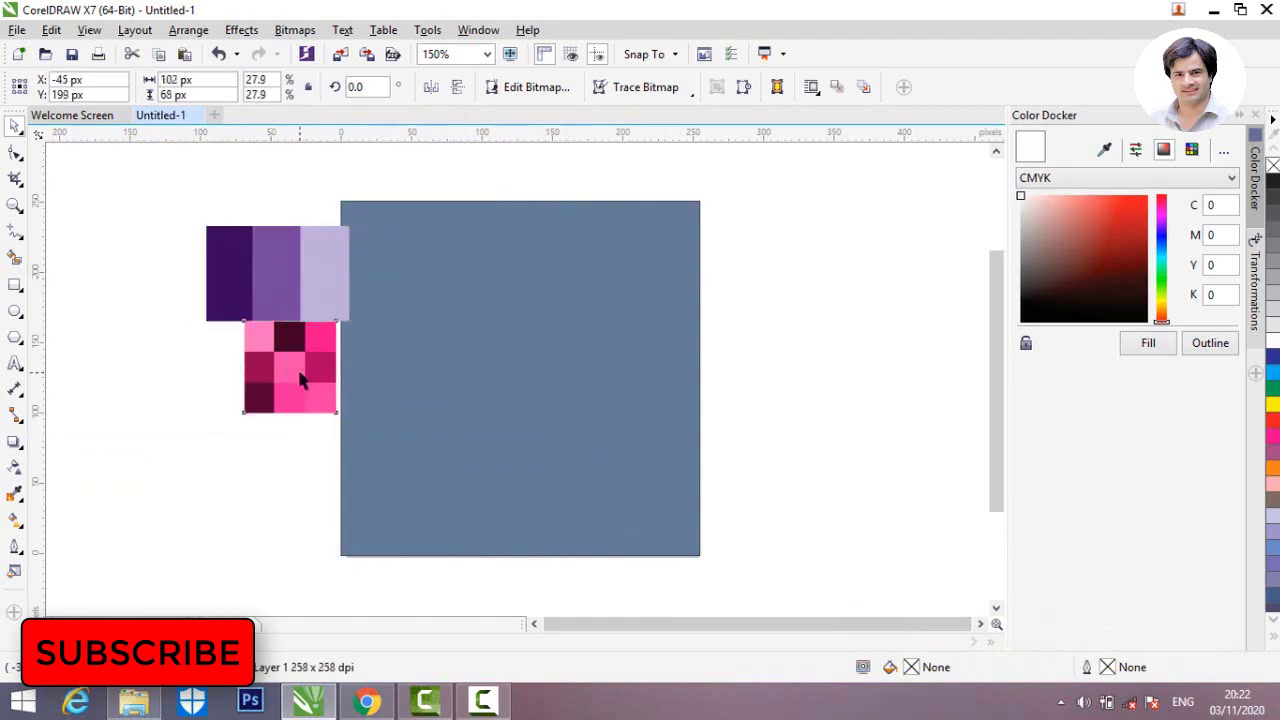
{"action": "left_click_drag", "start_coordinate": [290, 370], "coordinate": [266, 384]}
{"action": "left_click", "coordinate": [268, 527]}
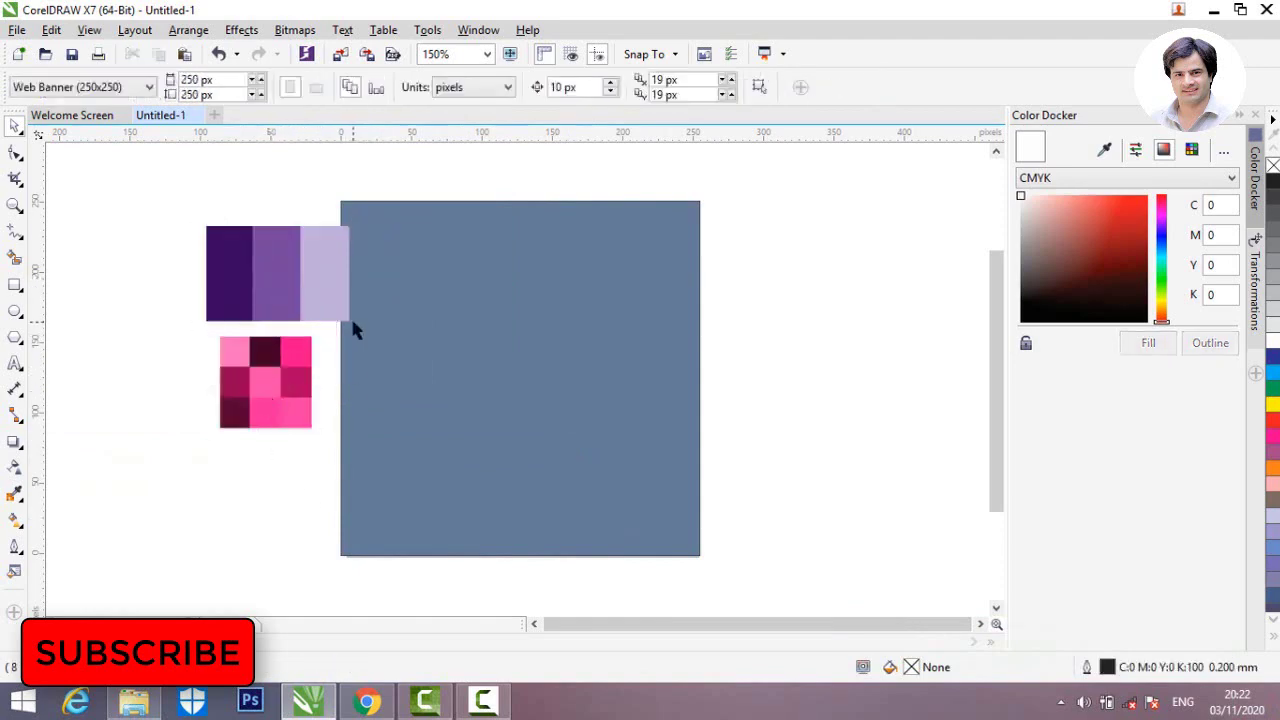
Step: Sample the swatch's darkest purple, brighten it to #4E0387 and fill the square with it
{"action": "left_click", "coordinate": [518, 327]}
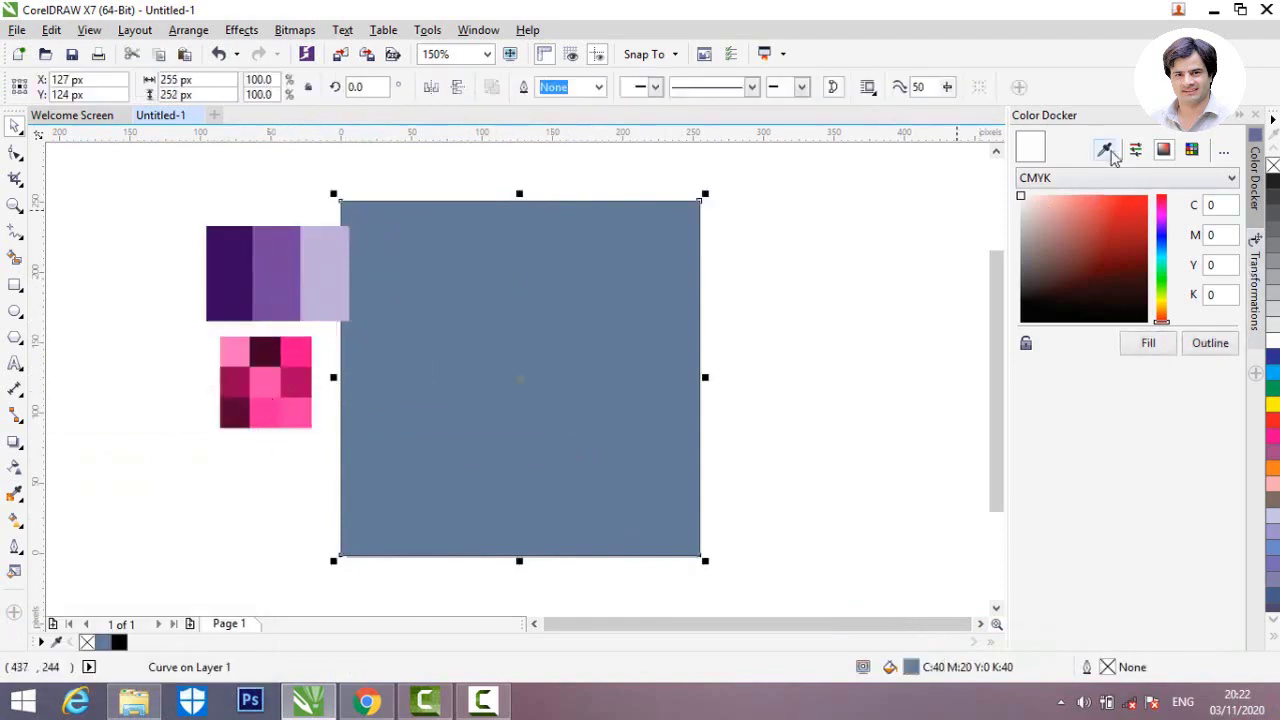
{"action": "left_click", "coordinate": [1106, 150]}
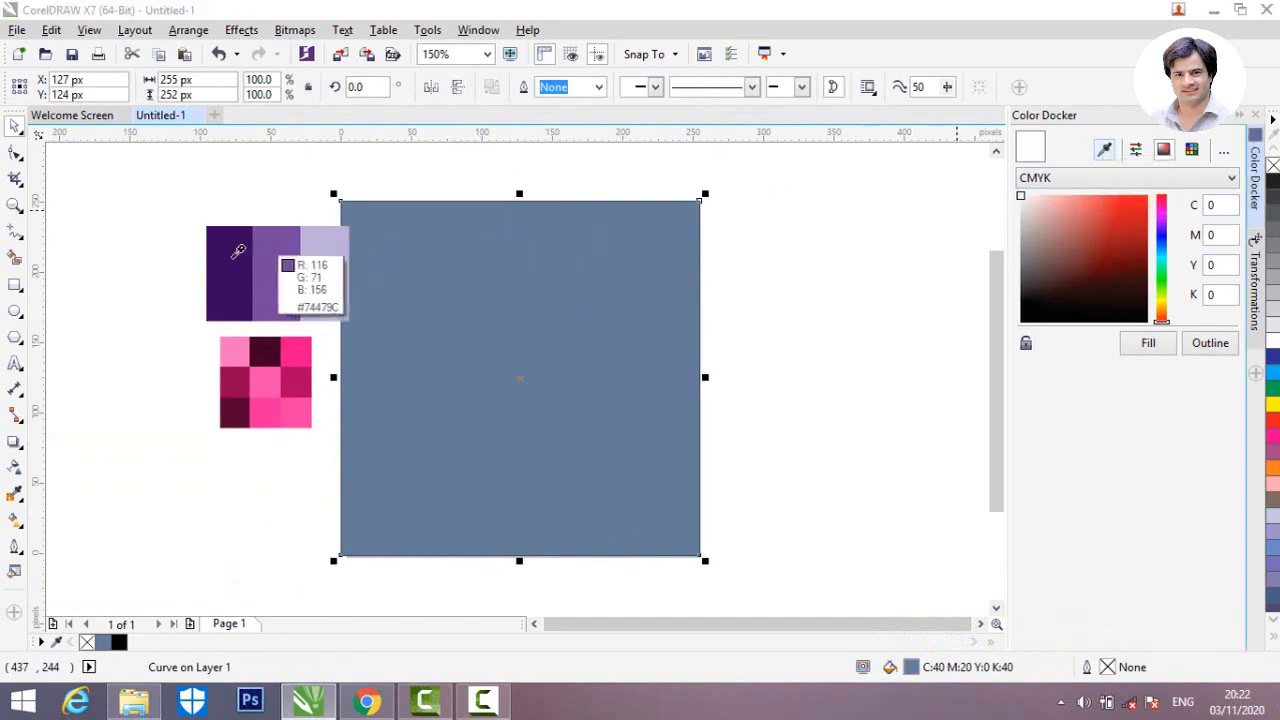
{"action": "left_click", "coordinate": [234, 256]}
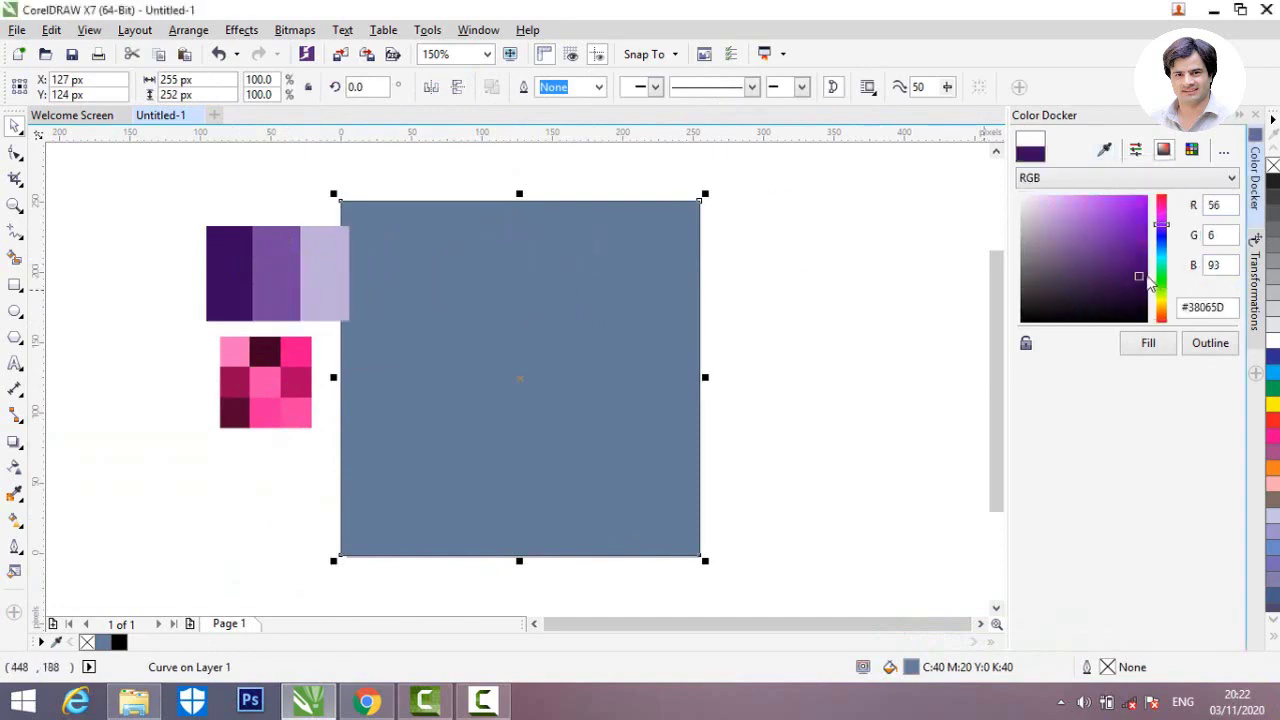
{"action": "left_click_drag", "start_coordinate": [1147, 277], "coordinate": [1143, 254]}
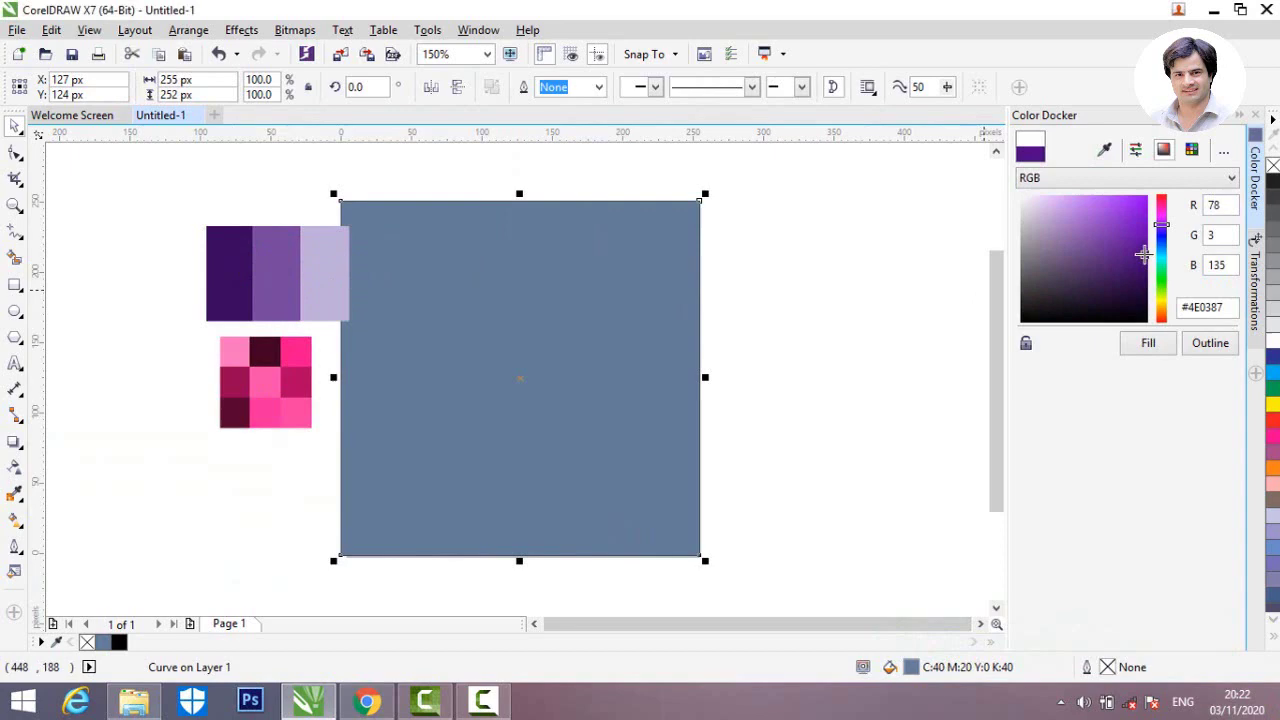
{"action": "left_click", "coordinate": [1146, 344]}
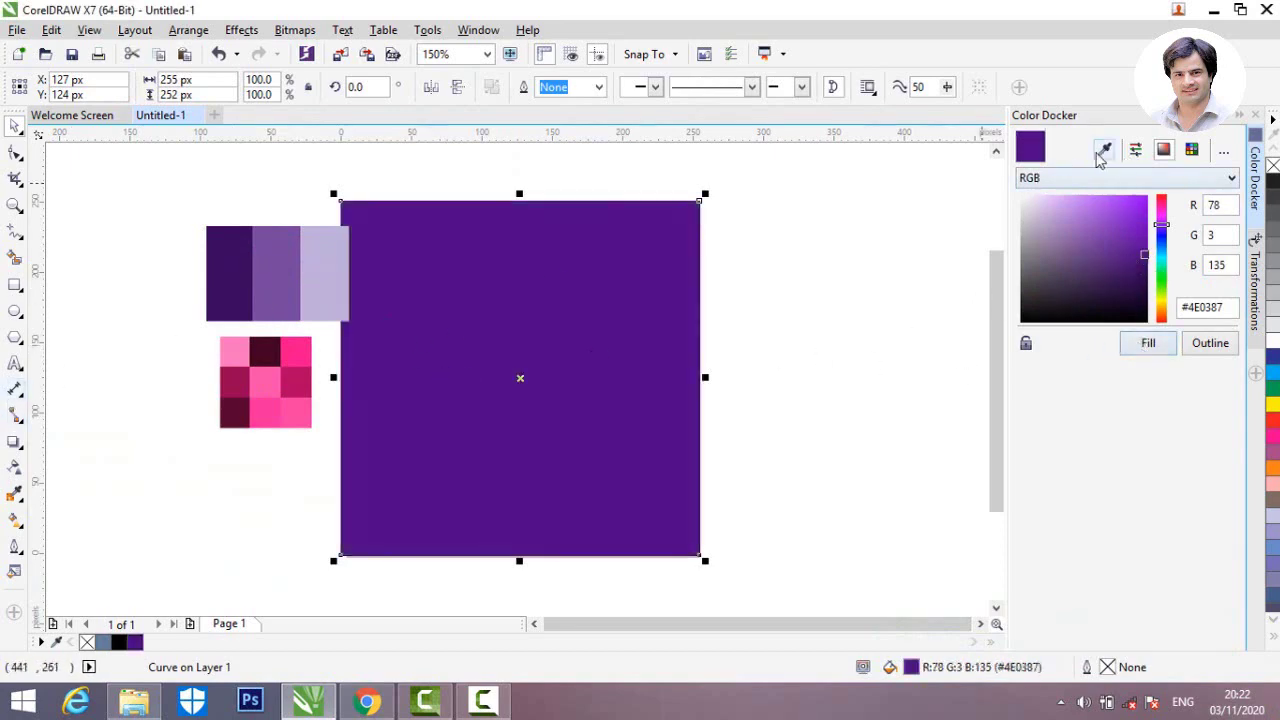
Step: Sample the swatch's middle purple, adjust it to #672B9C and fill the square with it
{"action": "left_click", "coordinate": [1103, 151]}
{"action": "left_click", "coordinate": [287, 268]}
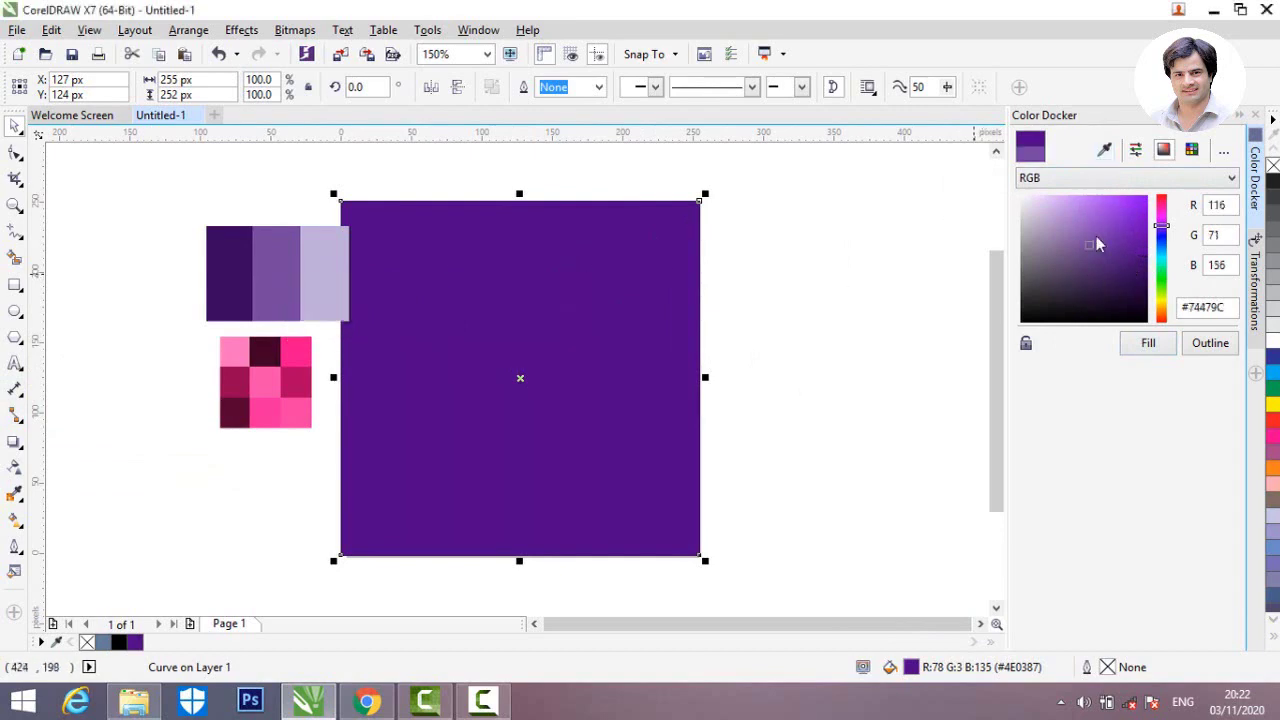
{"action": "left_click_drag", "start_coordinate": [1092, 250], "coordinate": [1105, 244]}
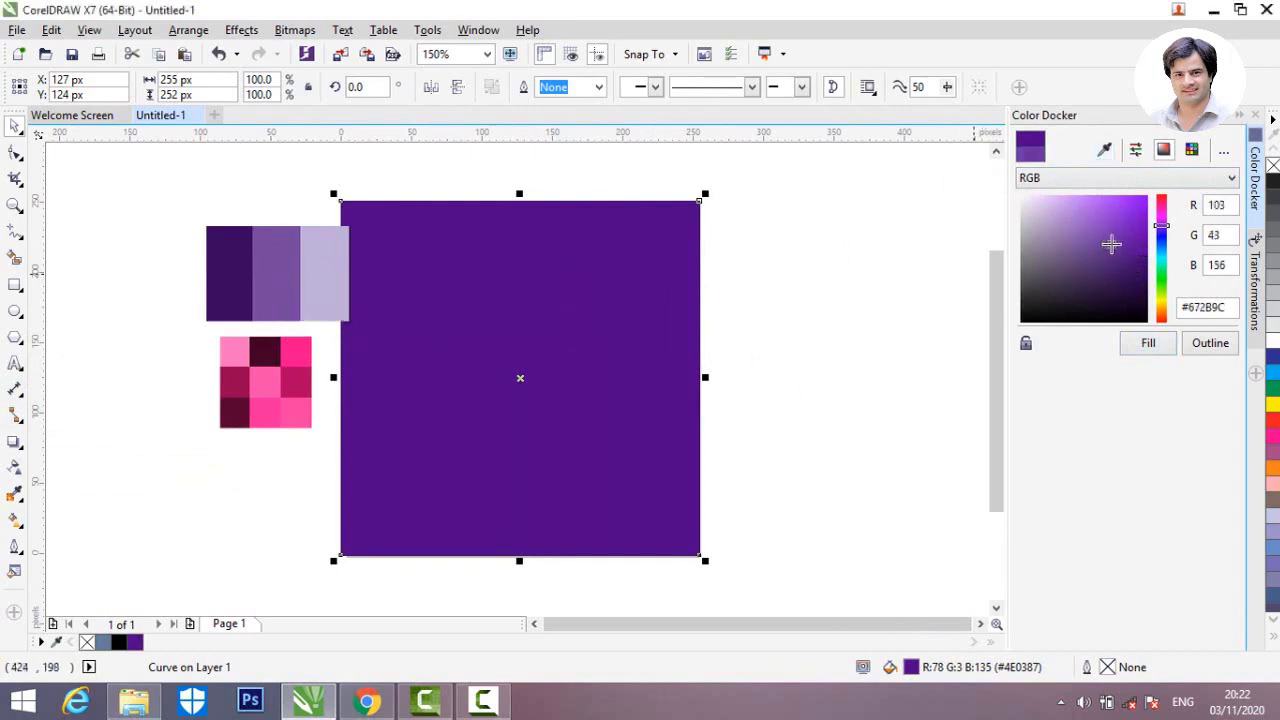
{"action": "left_click", "coordinate": [1147, 352]}
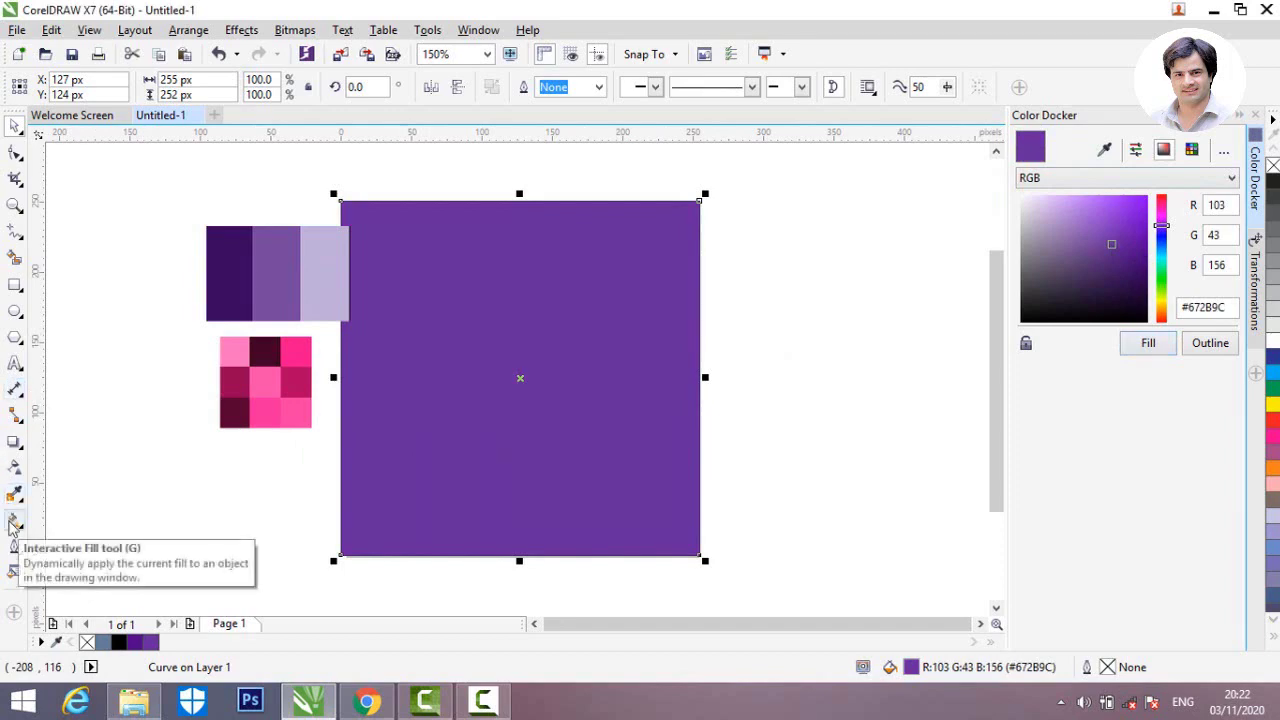
Step: Apply a linear fountain fill from the square's lower left to its upper right, ending in the swatch's bright pink #F60B8A
{"action": "left_click", "coordinate": [15, 519]}
{"action": "left_click_drag", "start_coordinate": [312, 512], "coordinate": [740, 310]}
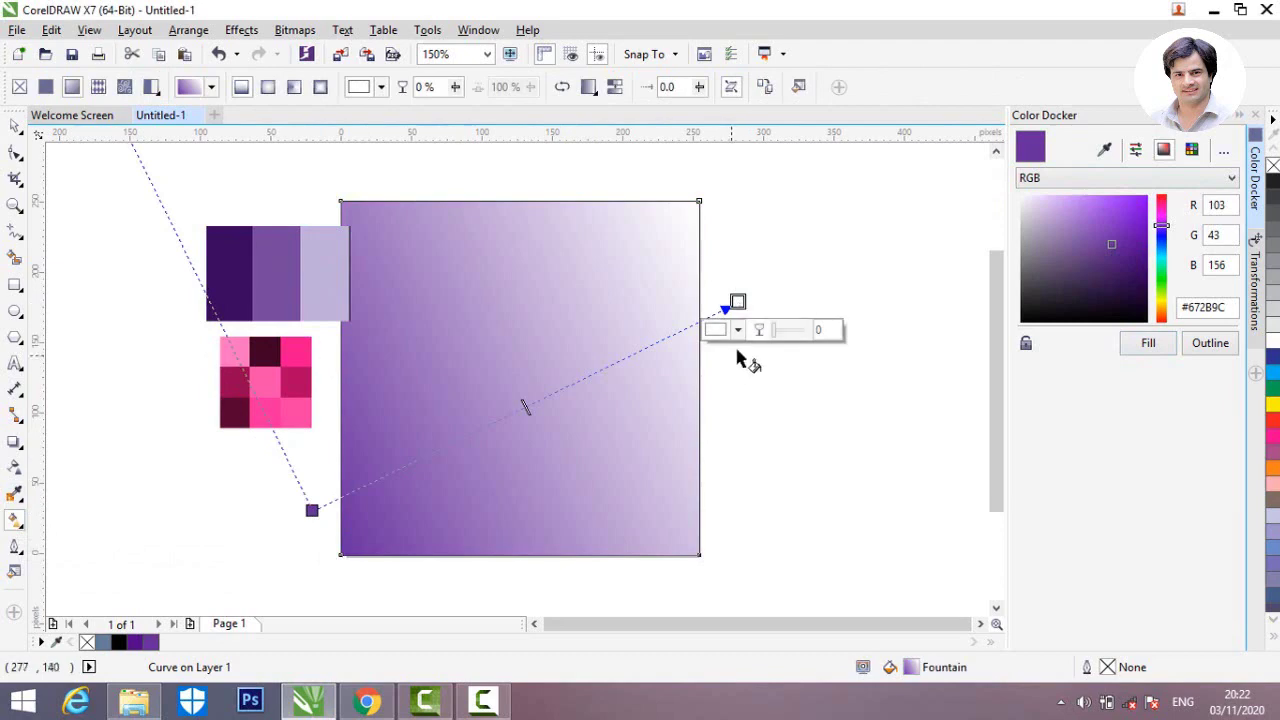
{"action": "left_click", "coordinate": [737, 329]}
{"action": "left_click", "coordinate": [778, 372]}
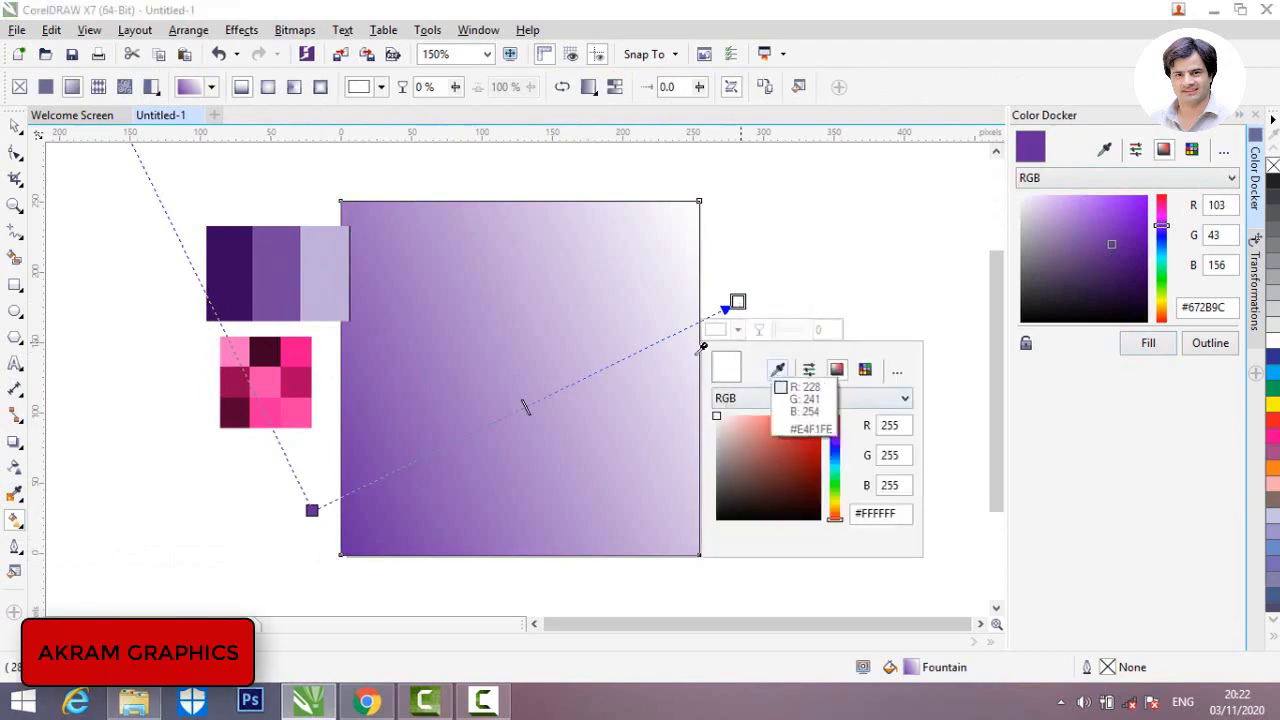
{"action": "left_click", "coordinate": [305, 358]}
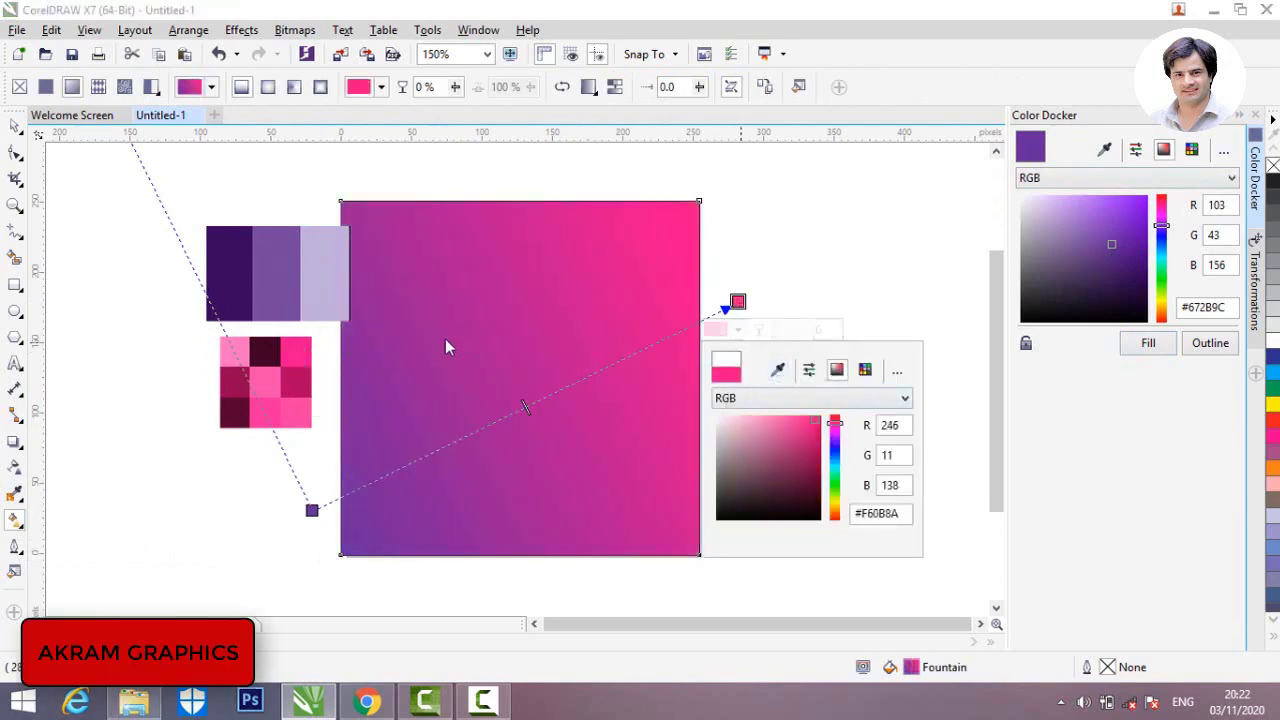
Step: Change the square's gradient to an elliptical fountain fill and move its pink centre node near the square's middle
{"action": "left_click", "coordinate": [271, 89]}
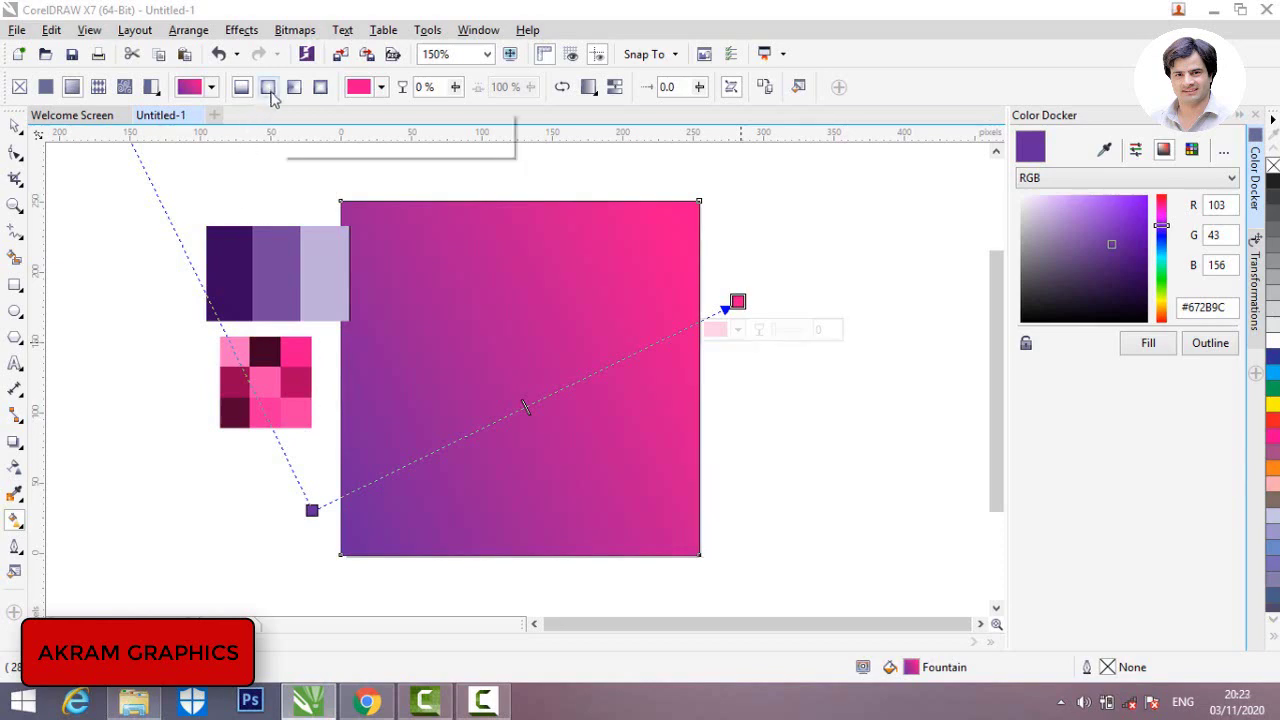
{"action": "left_click", "coordinate": [269, 88]}
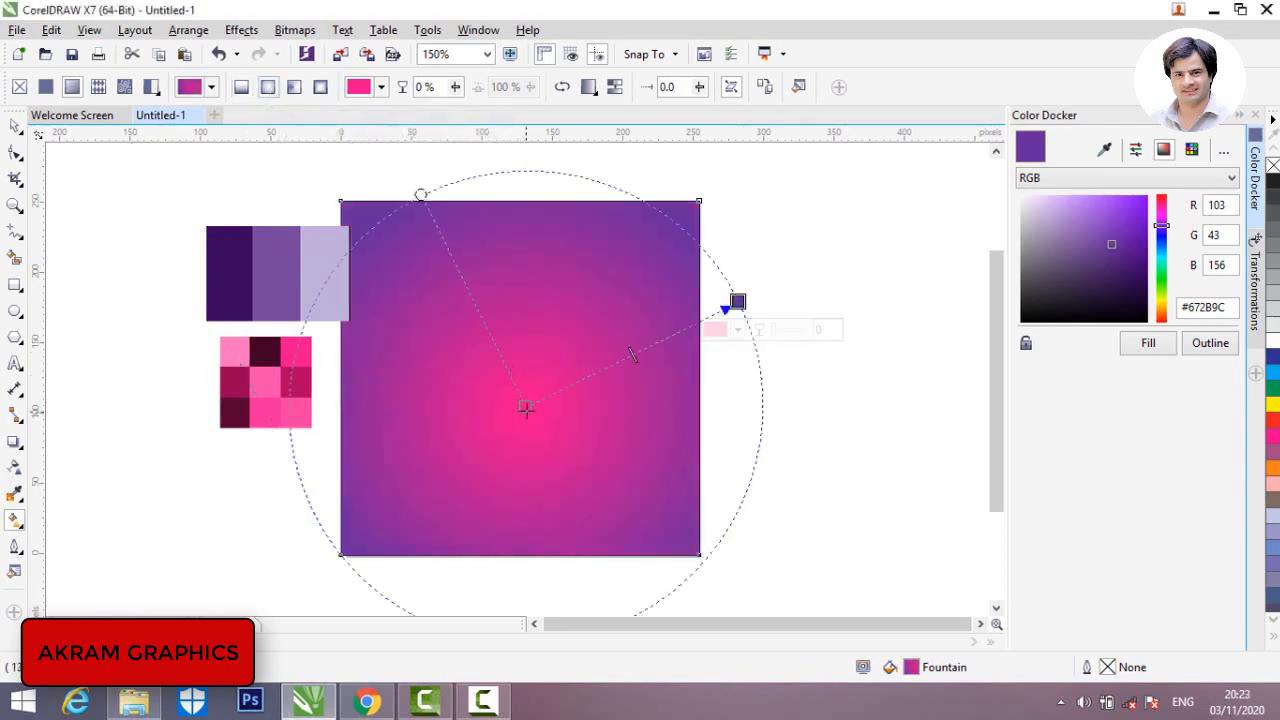
{"action": "left_click_drag", "start_coordinate": [525, 405], "coordinate": [508, 375]}
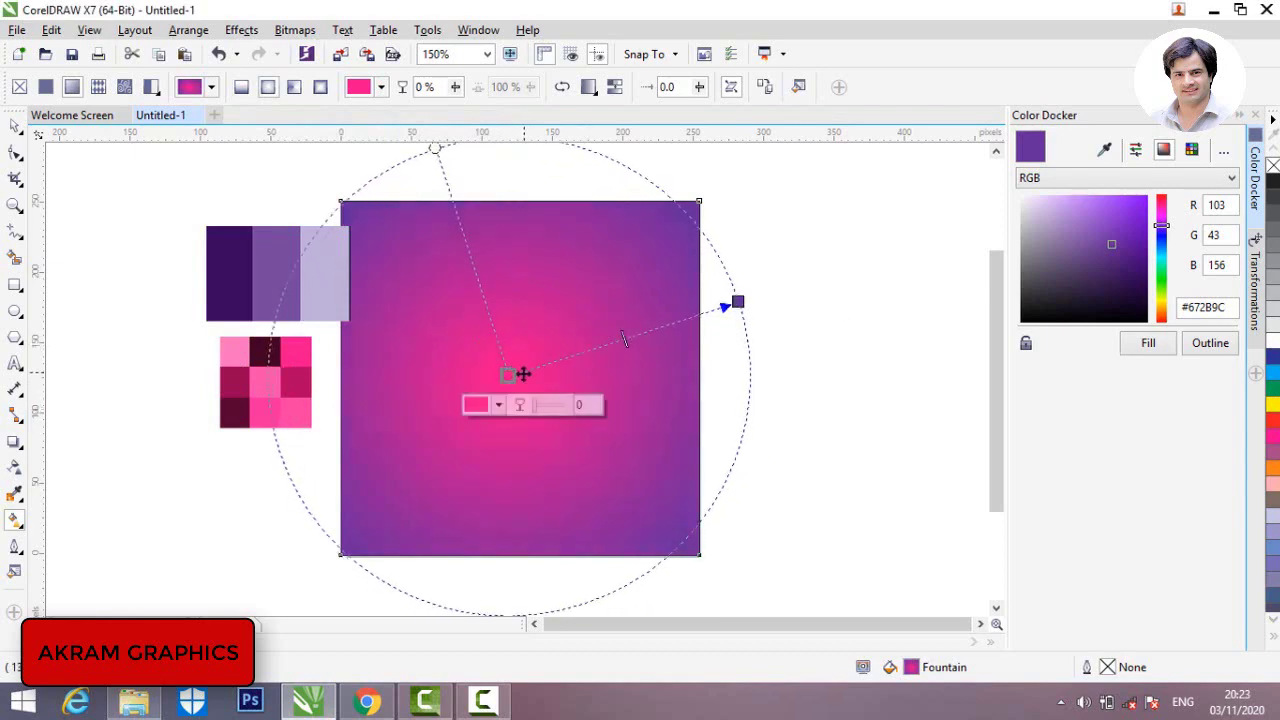
Step: Set the gradient's centre colour to #FF0088 and tighten its radius, with the outer node just beyond the square's right edge
{"action": "left_click", "coordinate": [499, 405]}
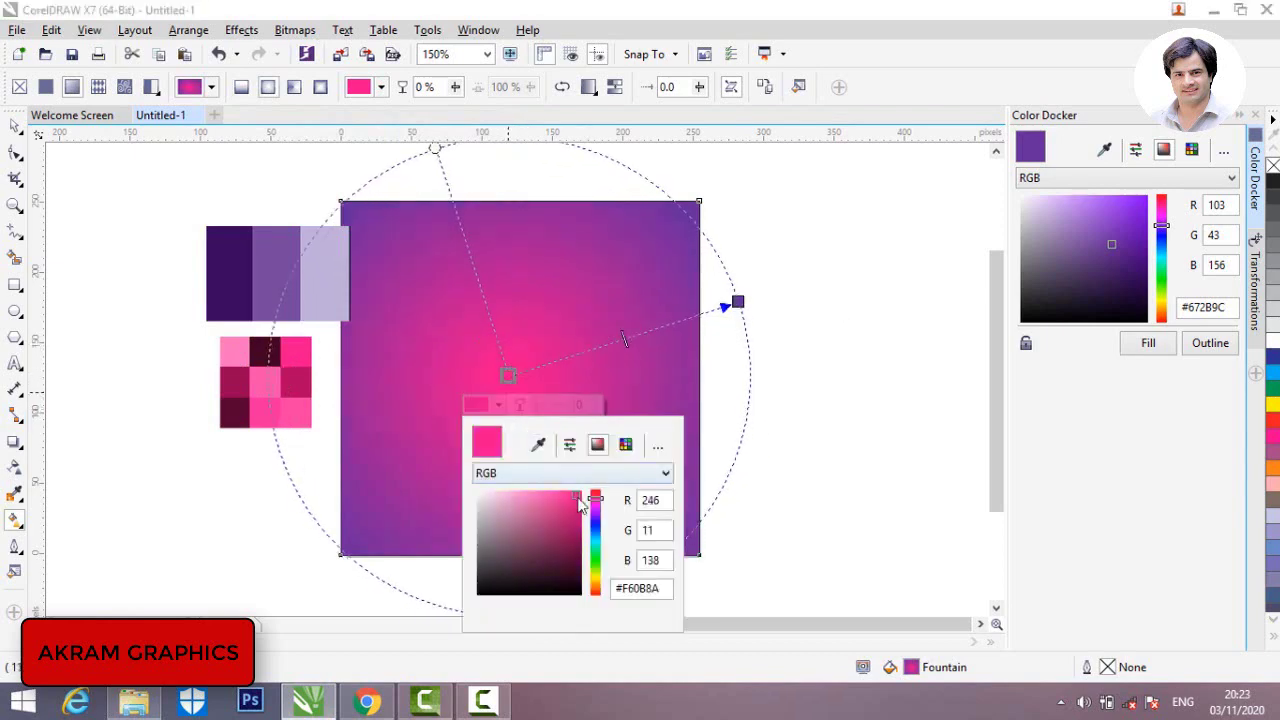
{"action": "left_click_drag", "start_coordinate": [580, 505], "coordinate": [587, 487]}
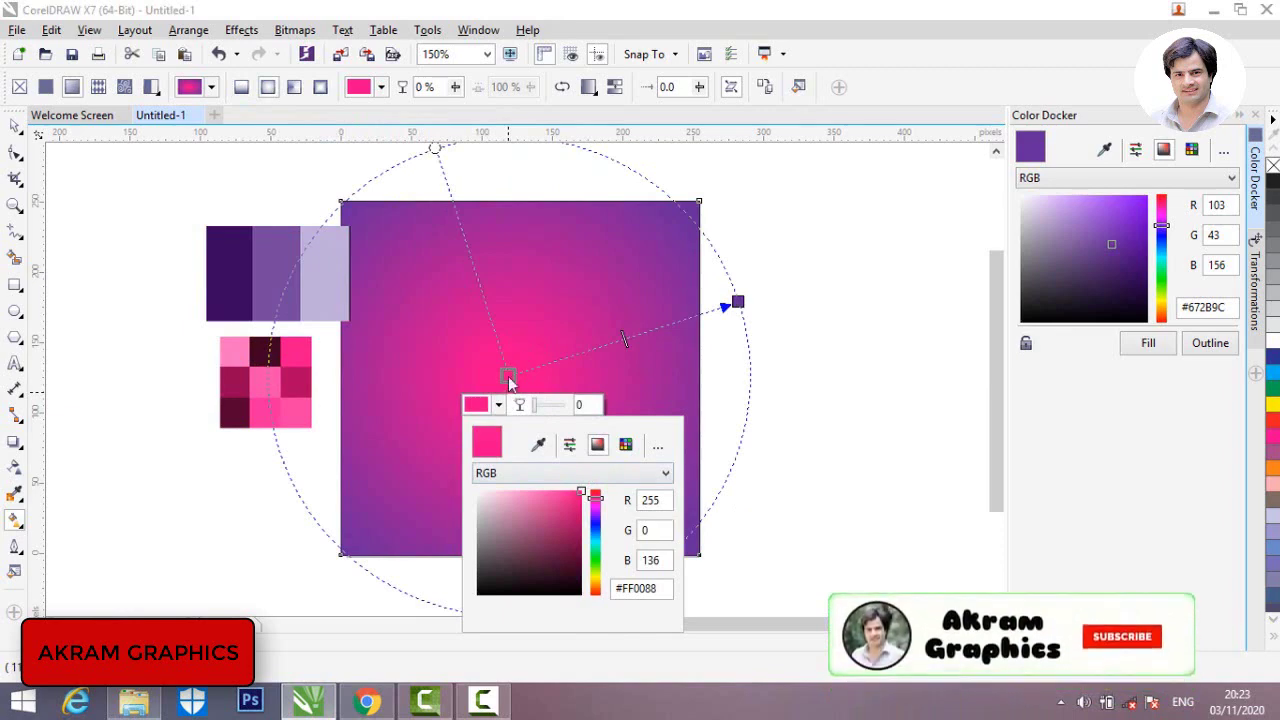
{"action": "left_click", "coordinate": [738, 303]}
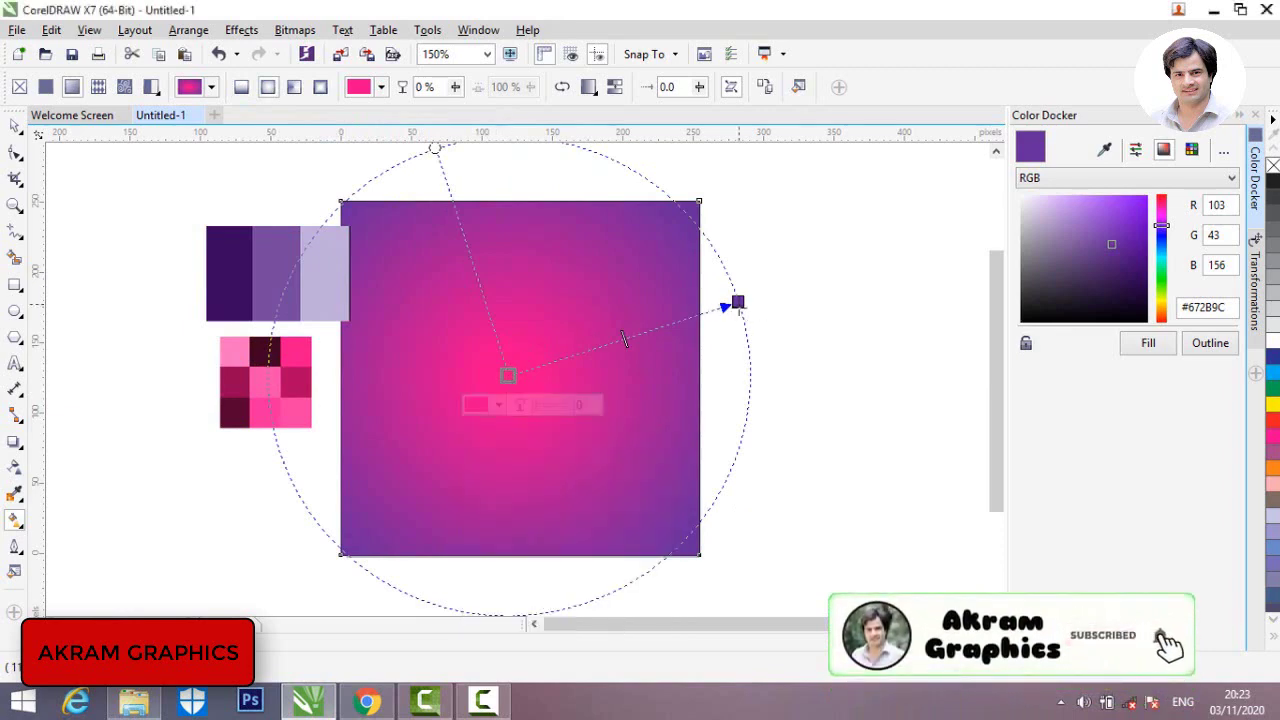
{"action": "left_click_drag", "start_coordinate": [738, 303], "coordinate": [712, 319]}
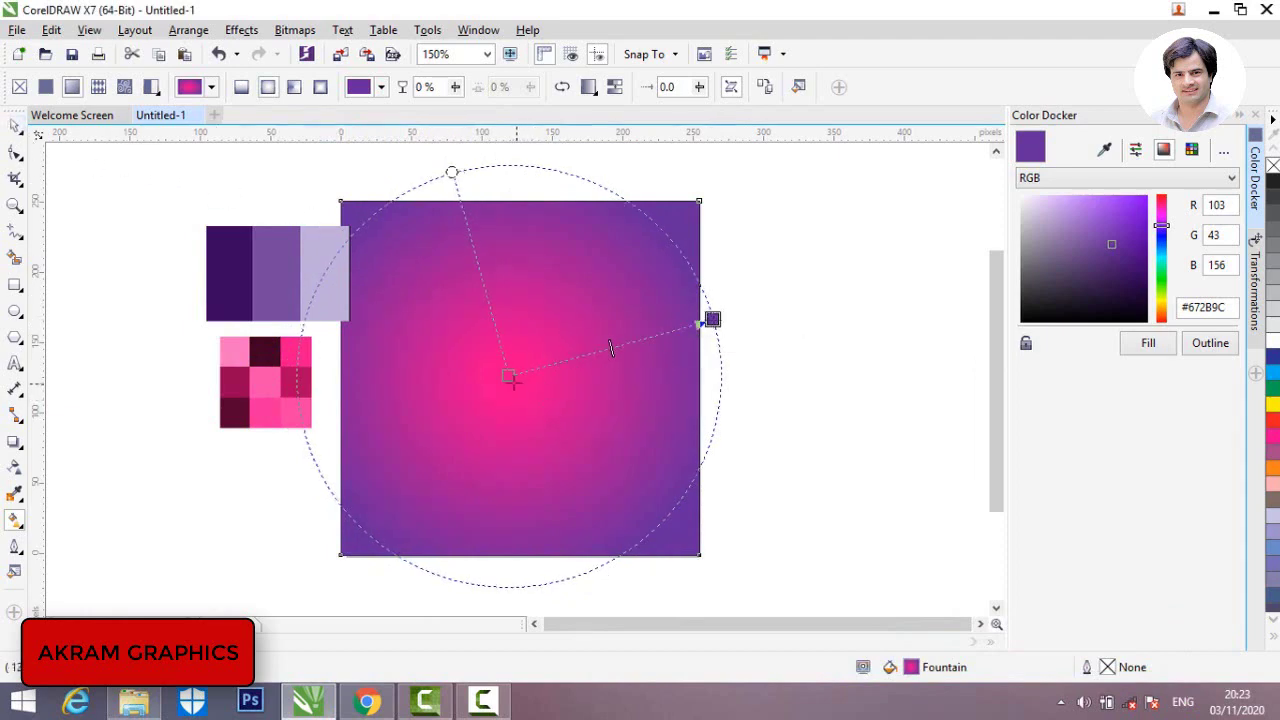
{"action": "left_click_drag", "start_coordinate": [508, 377], "coordinate": [509, 388]}
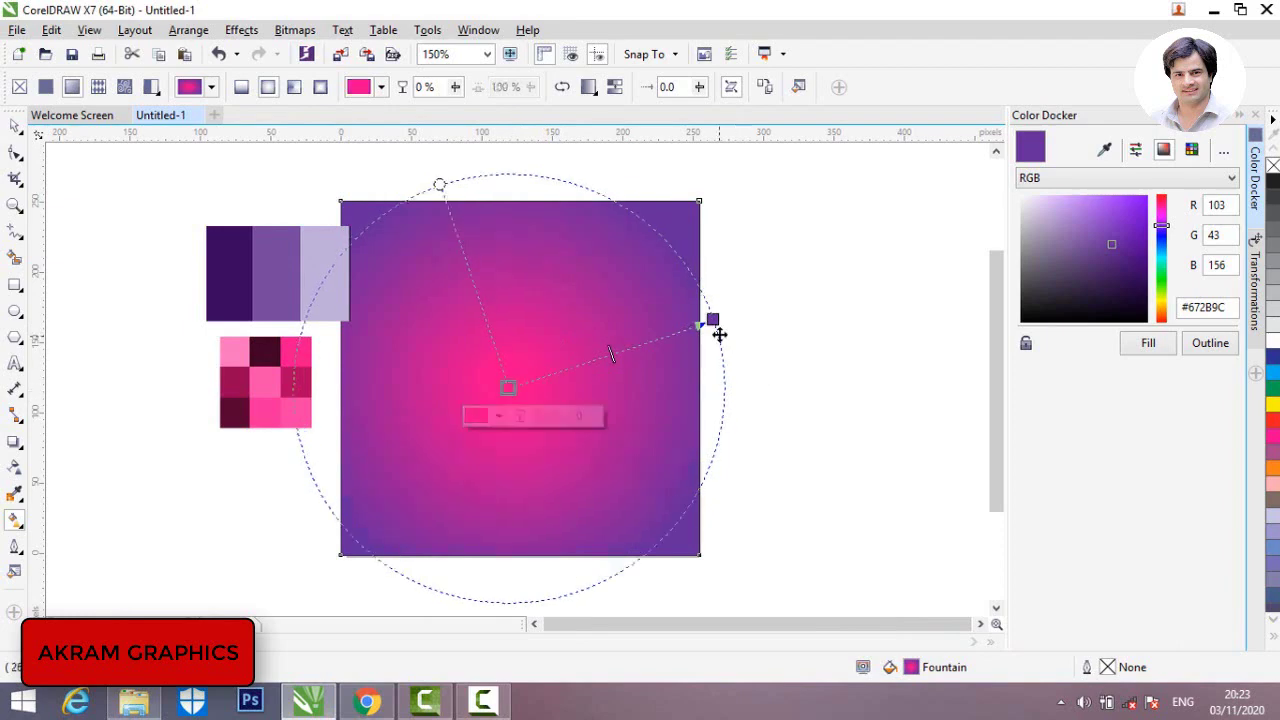
Step: Set the colour of the gradient's outer purple node to #6017A1
{"action": "left_click", "coordinate": [713, 320]}
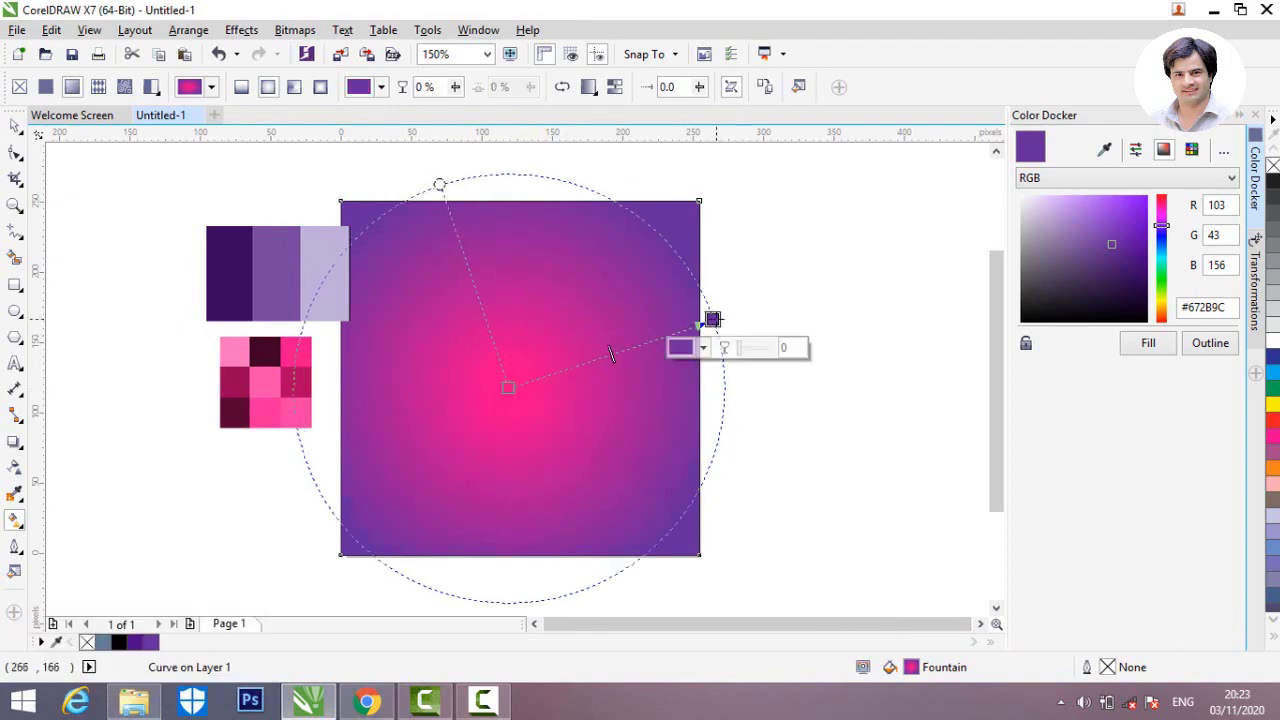
{"action": "left_click", "coordinate": [703, 346]}
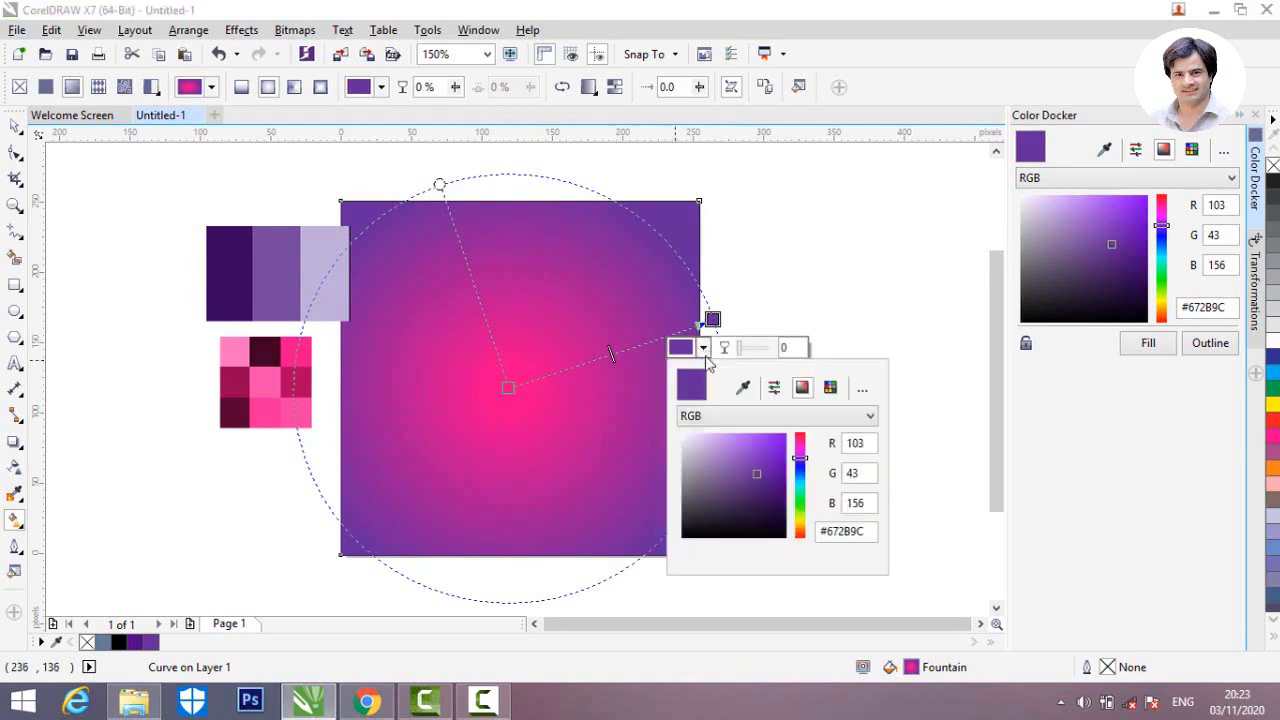
{"action": "left_click", "coordinate": [771, 472]}
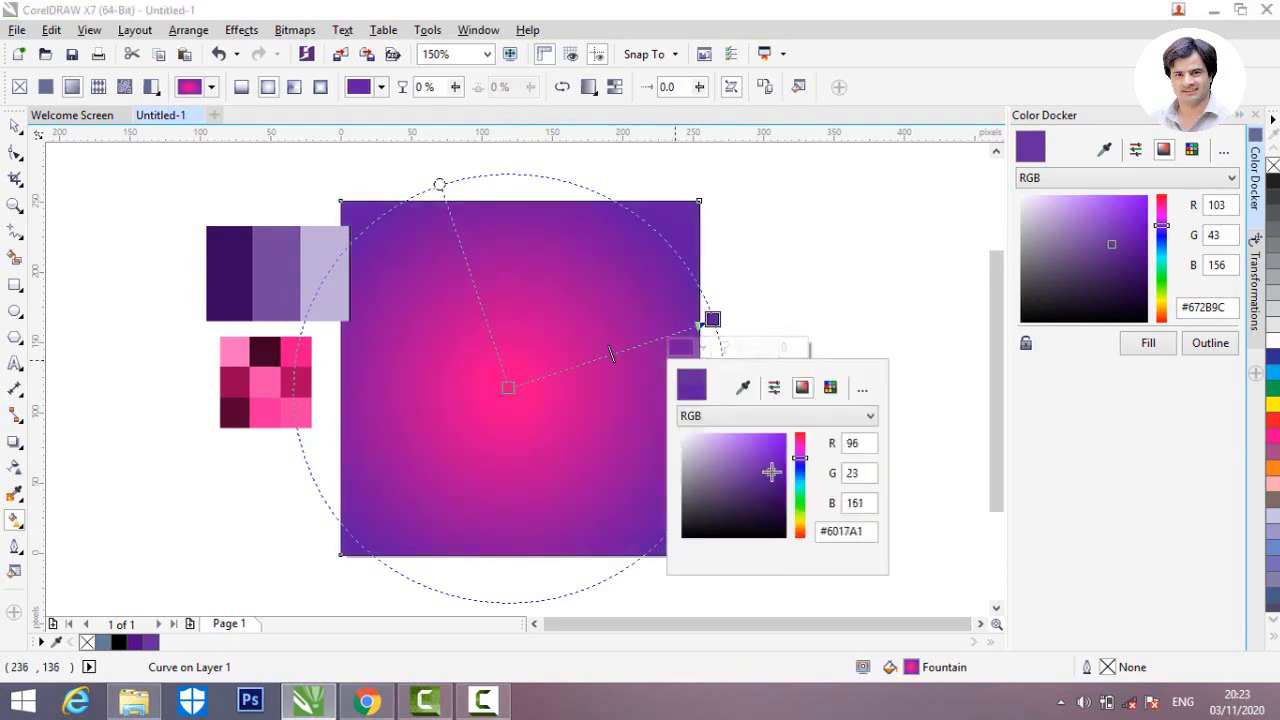
{"action": "left_click", "coordinate": [771, 472]}
{"action": "left_click", "coordinate": [748, 211]}
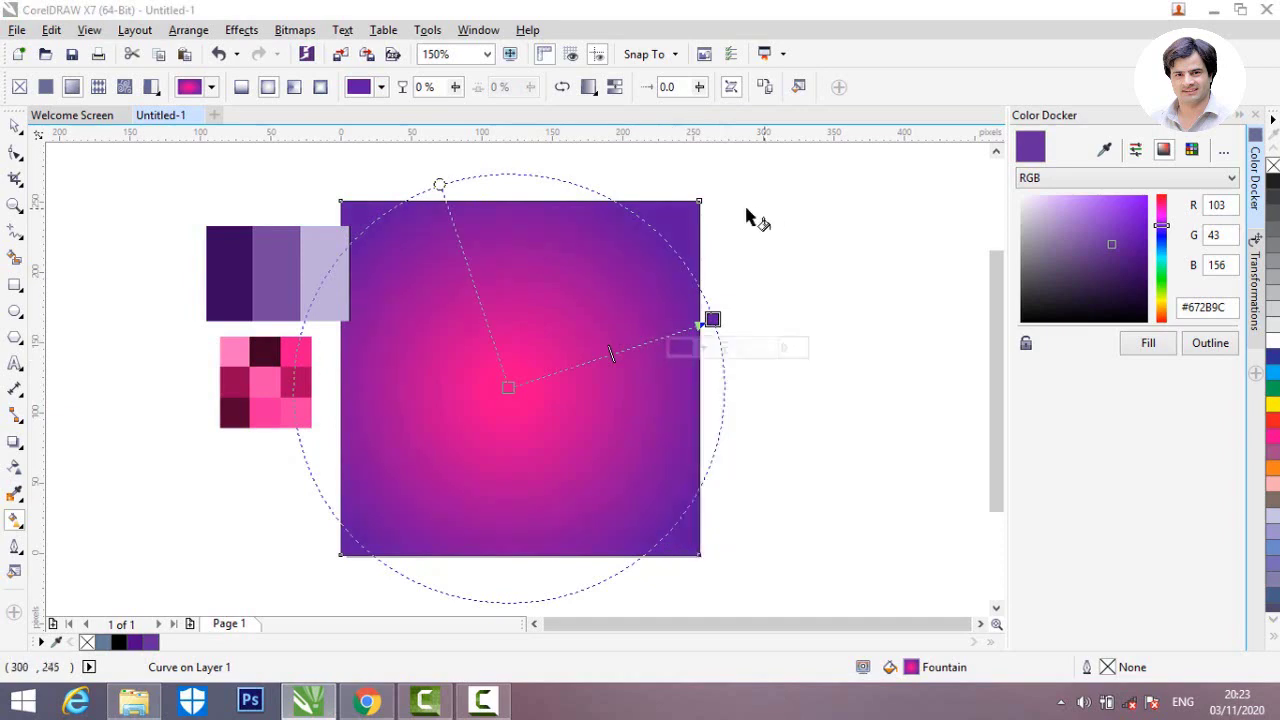
Step: Move the purple and pink swatch bitmaps away from the square, towards its upper left on the pasteboard
{"action": "left_click", "coordinate": [15, 125]}
{"action": "left_click_drag", "start_coordinate": [322, 260], "coordinate": [266, 253]}
{"action": "left_click_drag", "start_coordinate": [276, 362], "coordinate": [152, 224]}
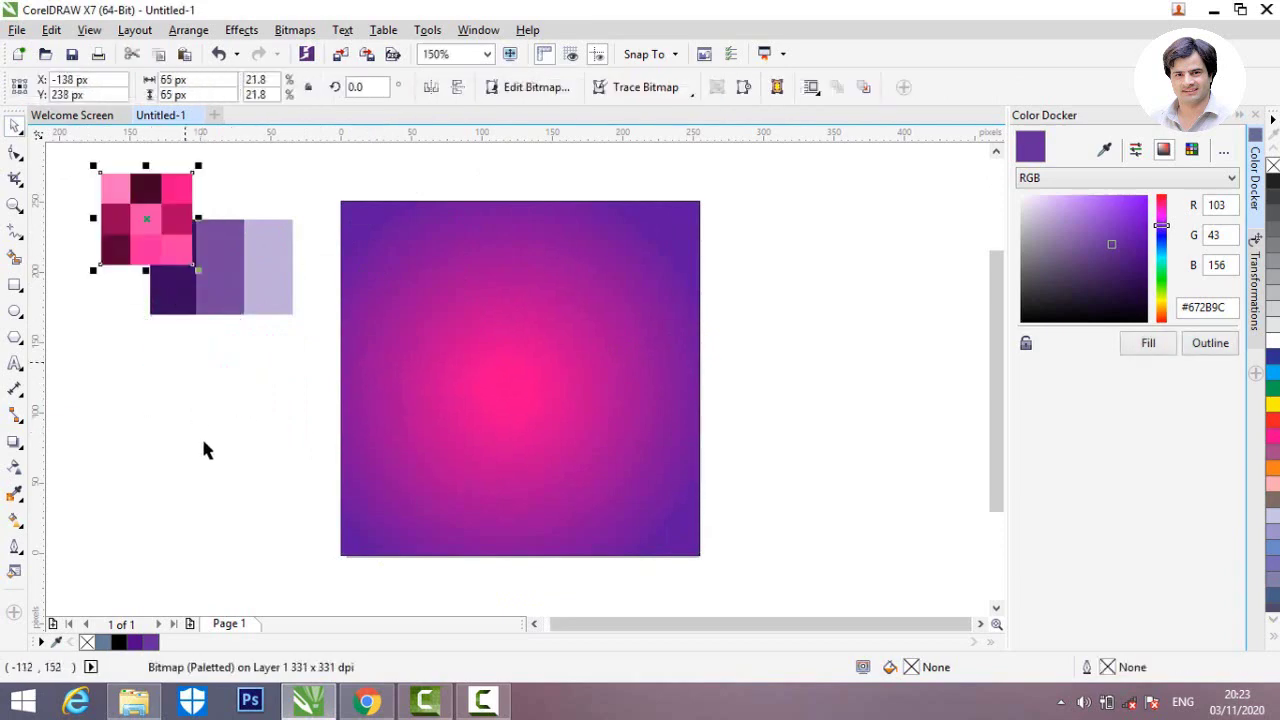
{"action": "left_click", "coordinate": [202, 452]}
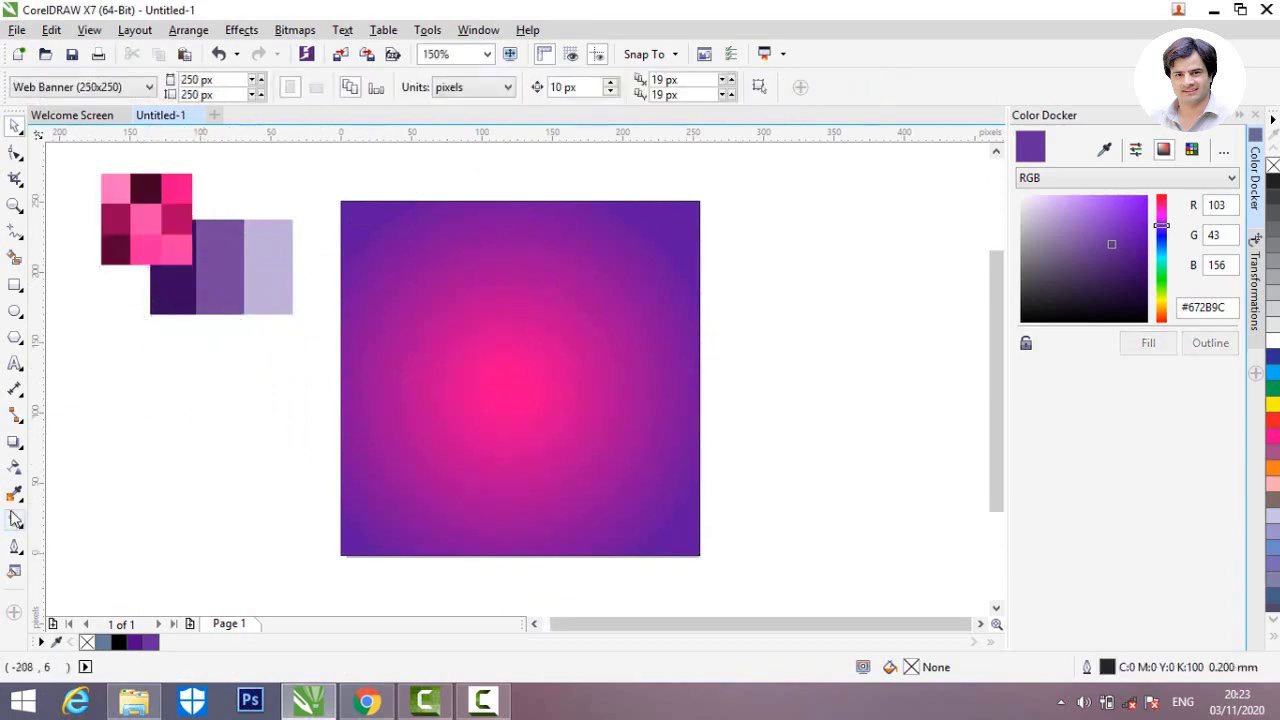
Step: Add artistic text in capitals reading SPECIAL, OFFER 50% and OFF on three lines, starting beside the square's left edge
{"action": "left_click", "coordinate": [16, 366]}
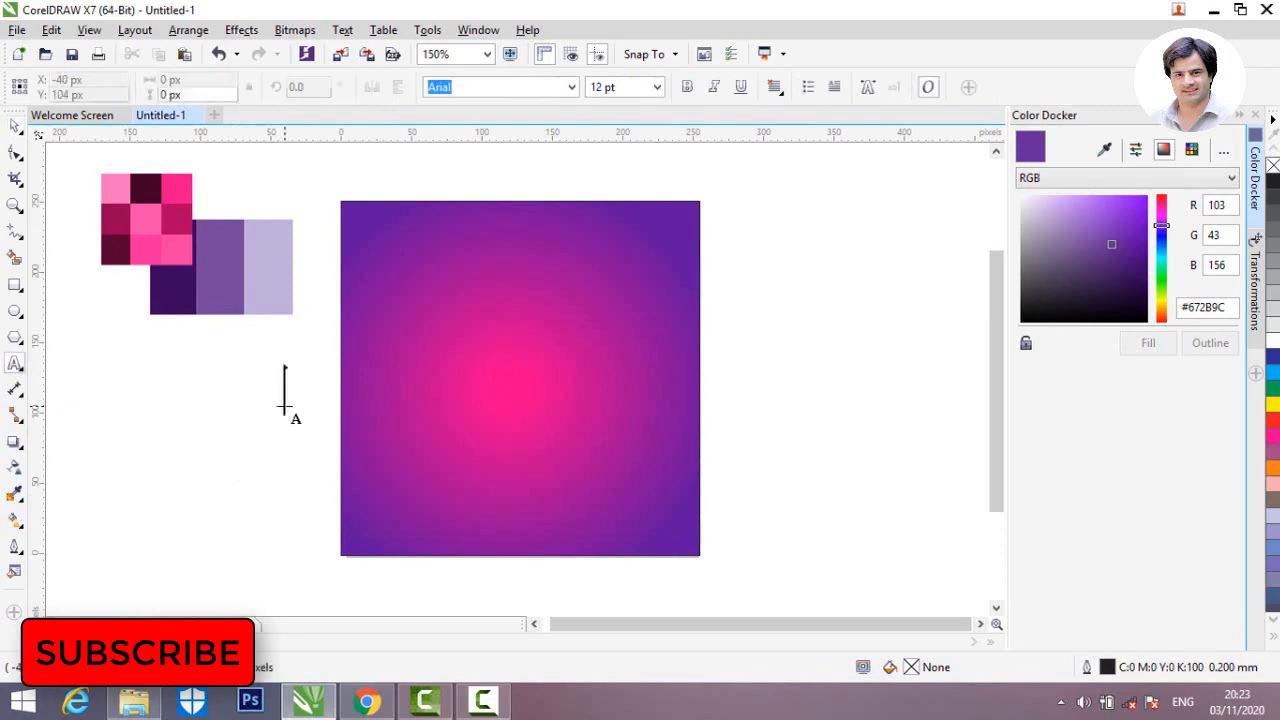
{"action": "left_click", "coordinate": [284, 406]}
{"action": "key", "text": "Caps_Lock"}
{"action": "type", "text": "SP"}
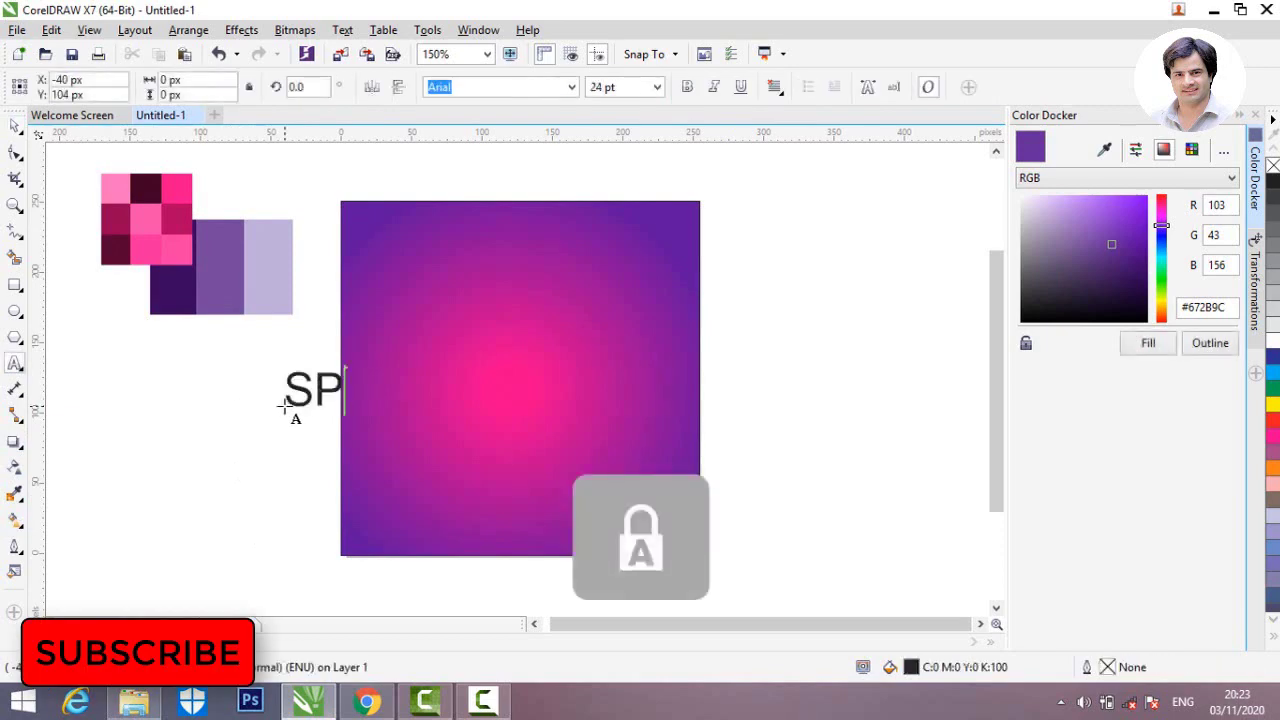
{"action": "type", "text": "ECIAL "}
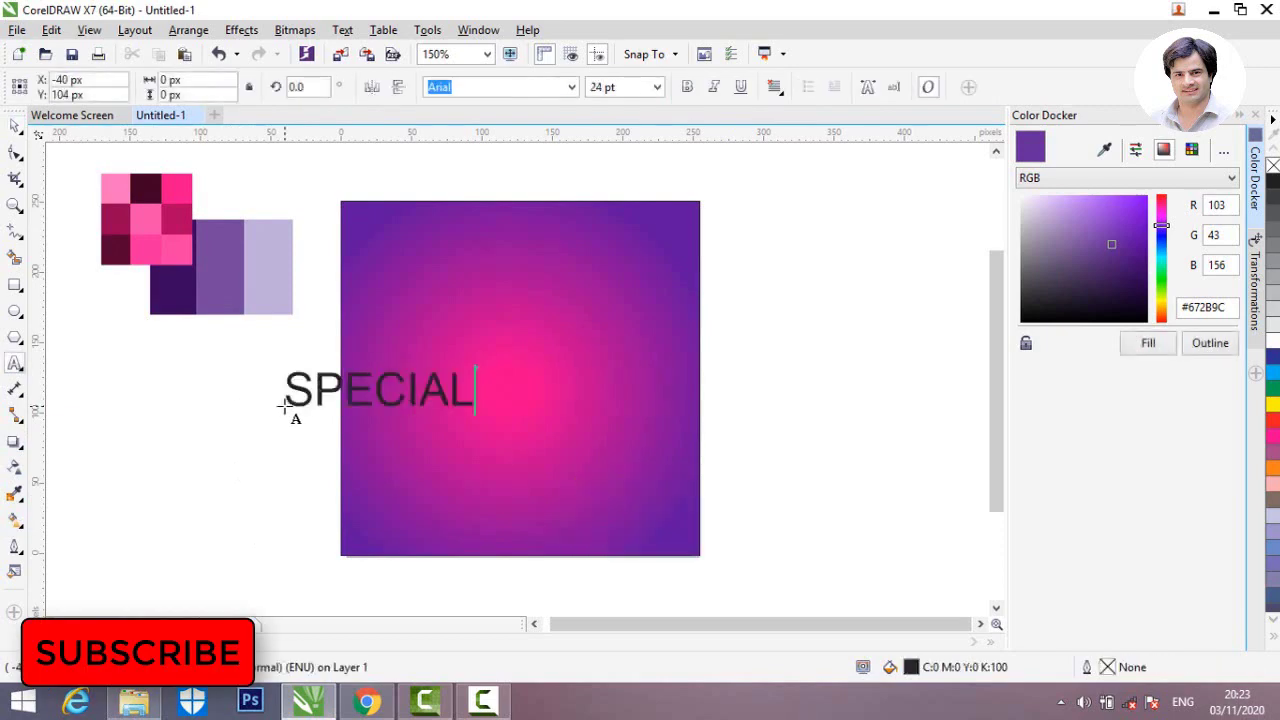
{"action": "type", "text": "O"}
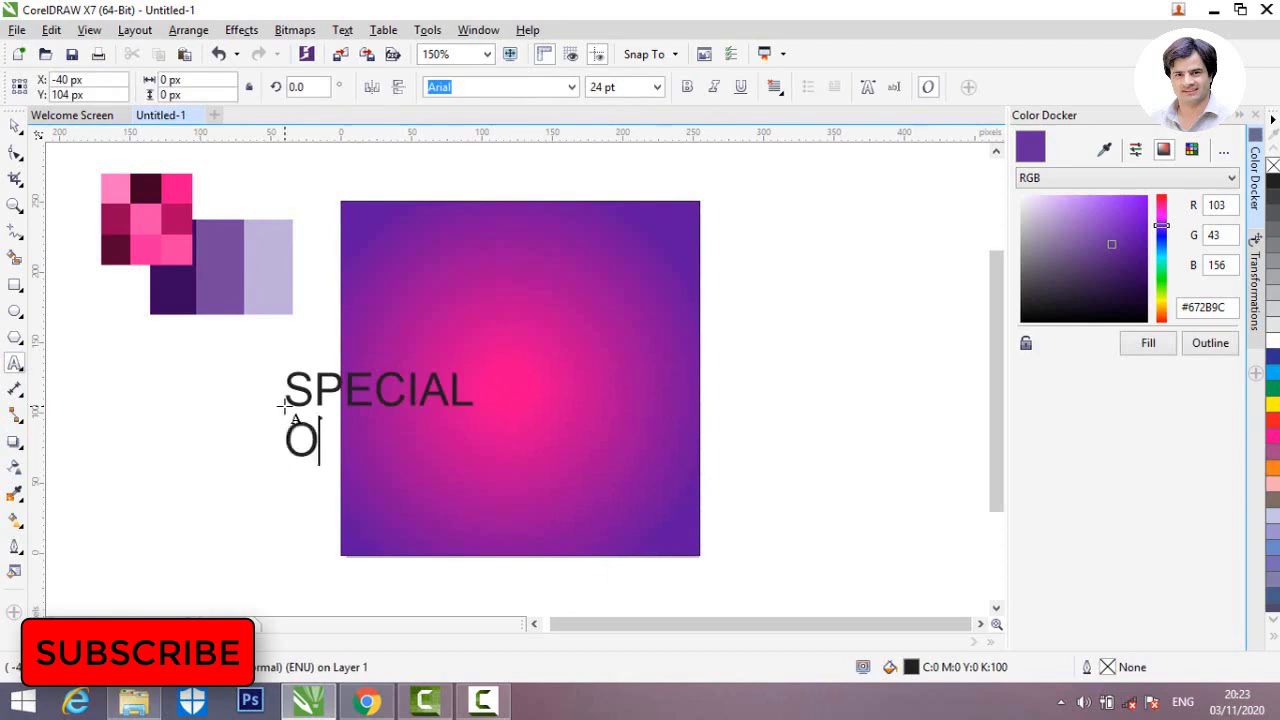
{"action": "type", "text": "FFER "}
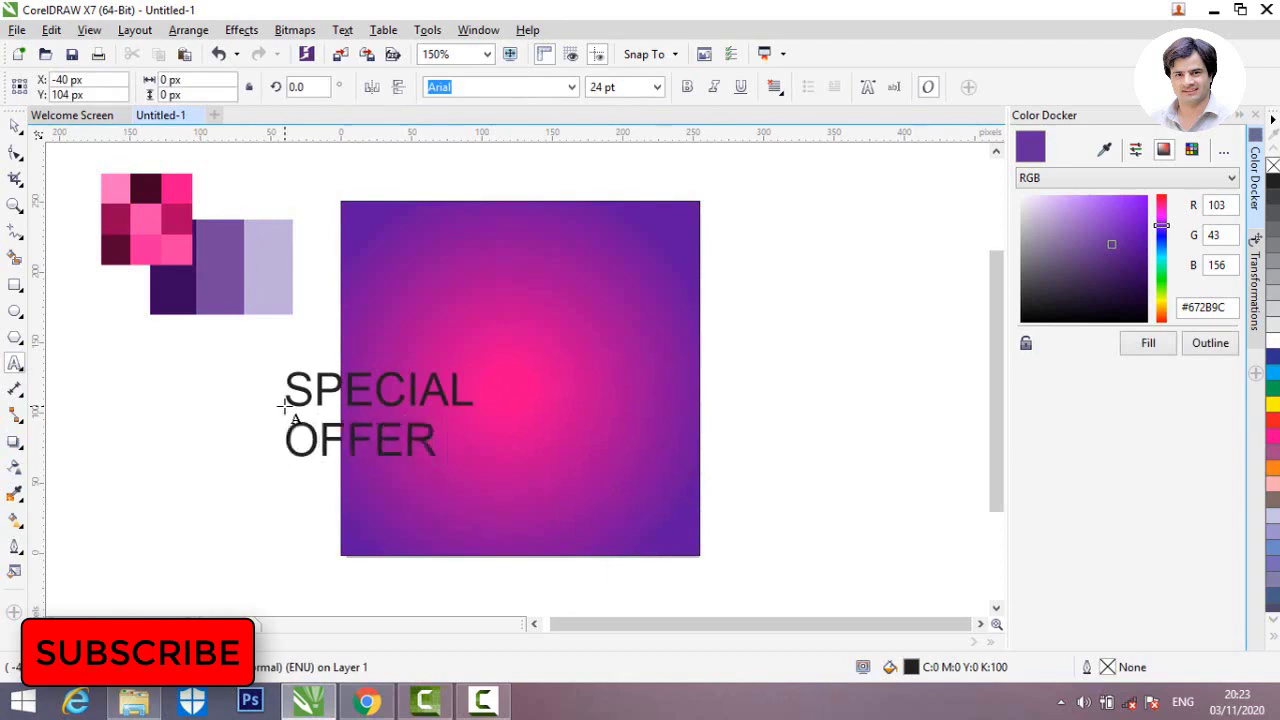
{"action": "type", "text": "50%"}
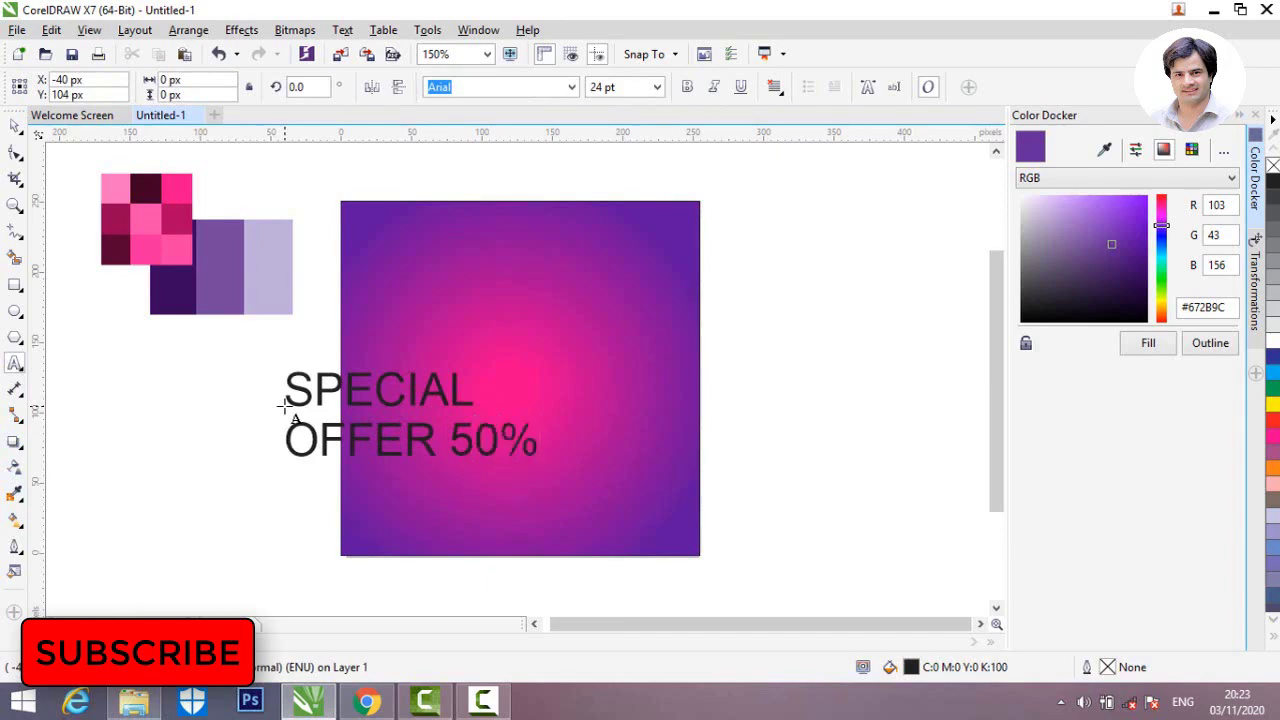
{"action": "key", "text": "Return"}
{"action": "type", "text": "O"}
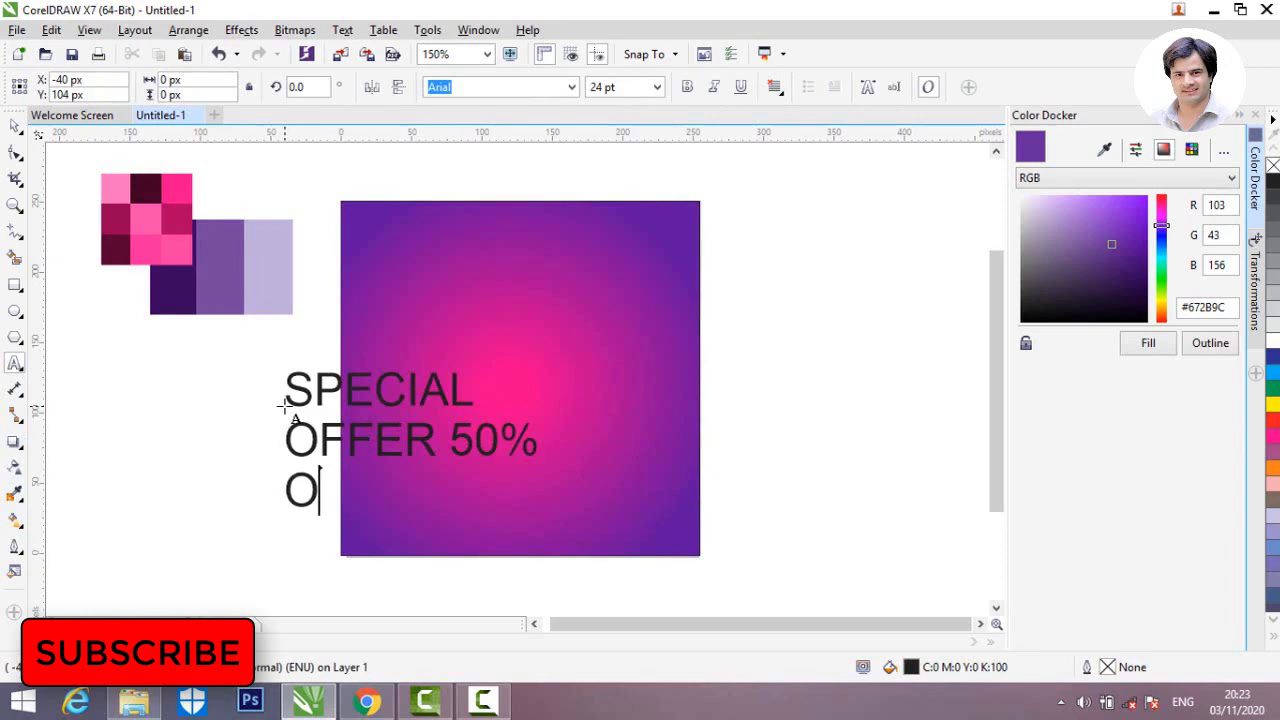
{"action": "type", "text": "FF"}
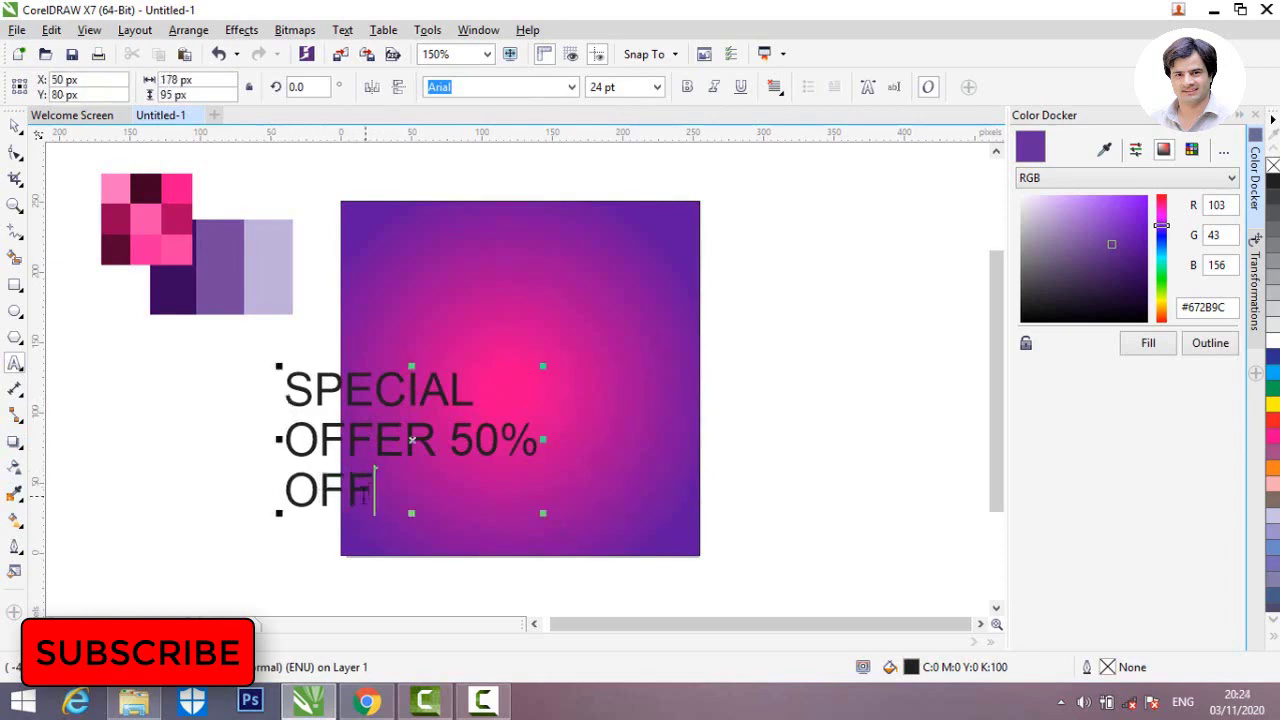
Step: Set the whole text's font to Arial Rounded MT Bold and move the text onto the upper part of the square
{"action": "left_click_drag", "start_coordinate": [375, 488], "coordinate": [279, 378]}
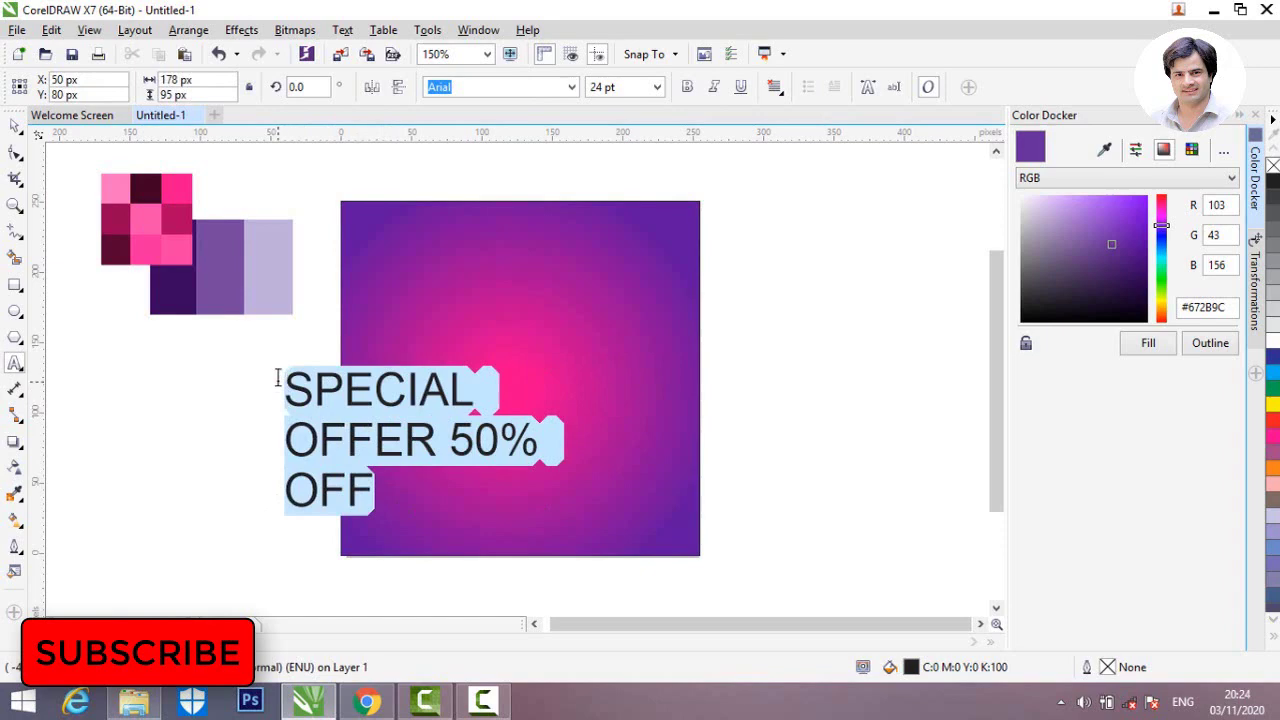
{"action": "left_click", "coordinate": [572, 88]}
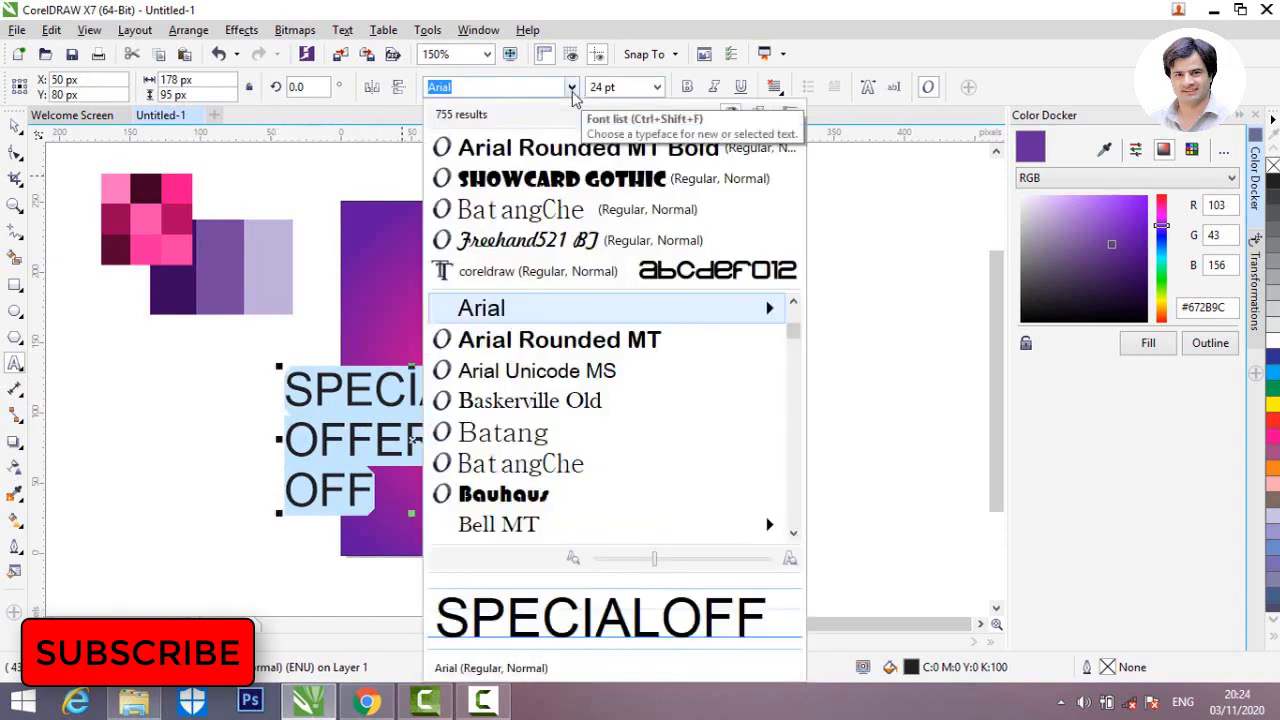
{"action": "left_click", "coordinate": [565, 150]}
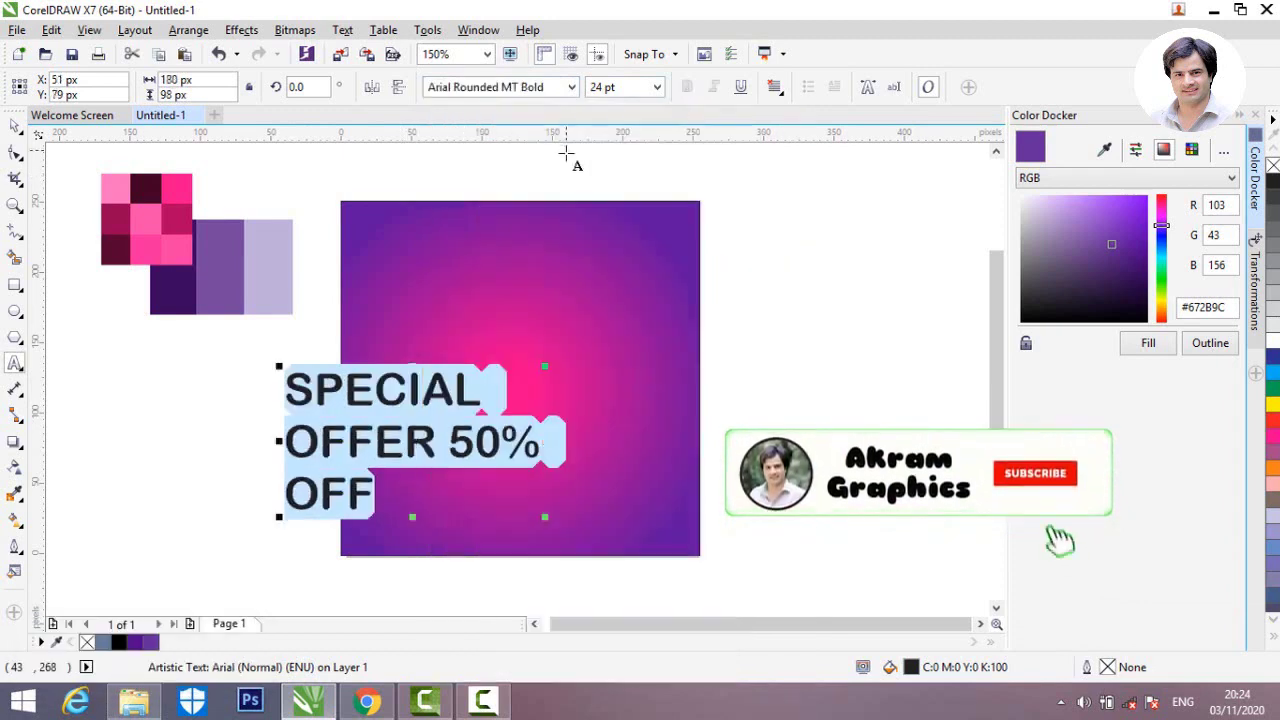
{"action": "left_click", "coordinate": [14, 126]}
{"action": "left_click_drag", "start_coordinate": [381, 388], "coordinate": [505, 228]}
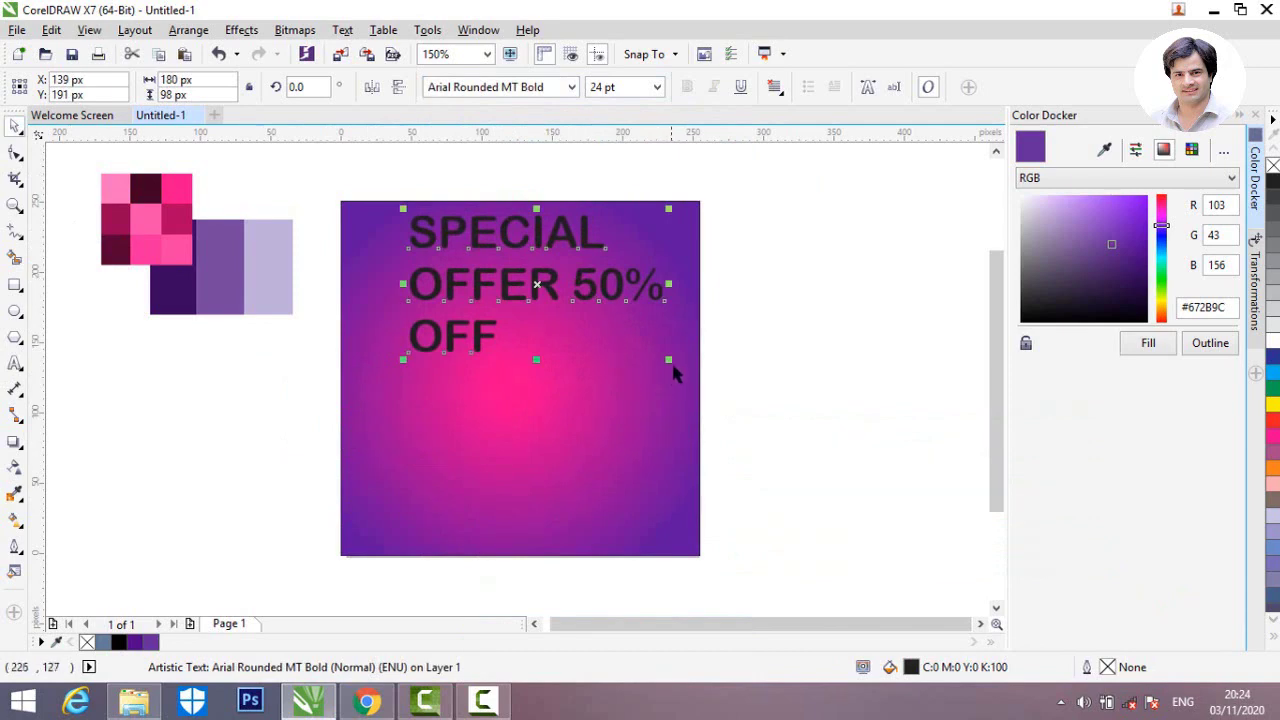
Step: Reduce the OFFER 50% line and the OFF line to 16 pt
{"action": "double_click", "coordinate": [566, 284]}
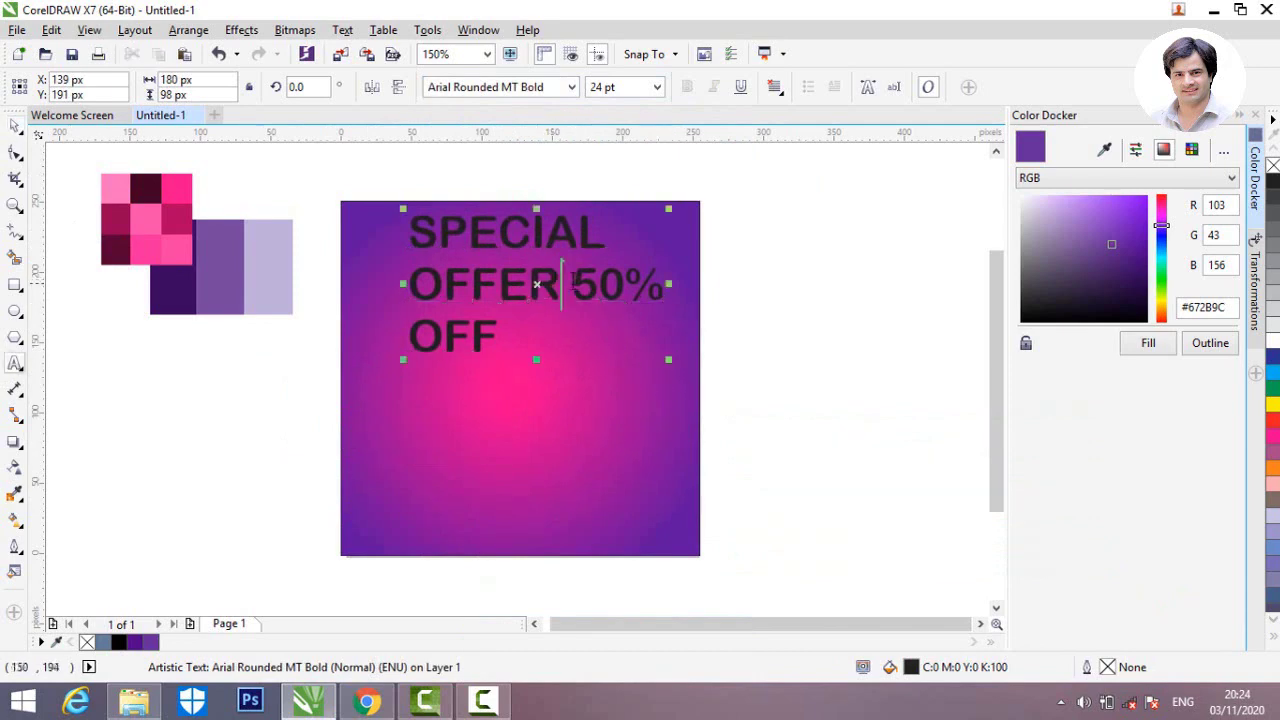
{"action": "left_click_drag", "start_coordinate": [665, 287], "coordinate": [409, 287]}
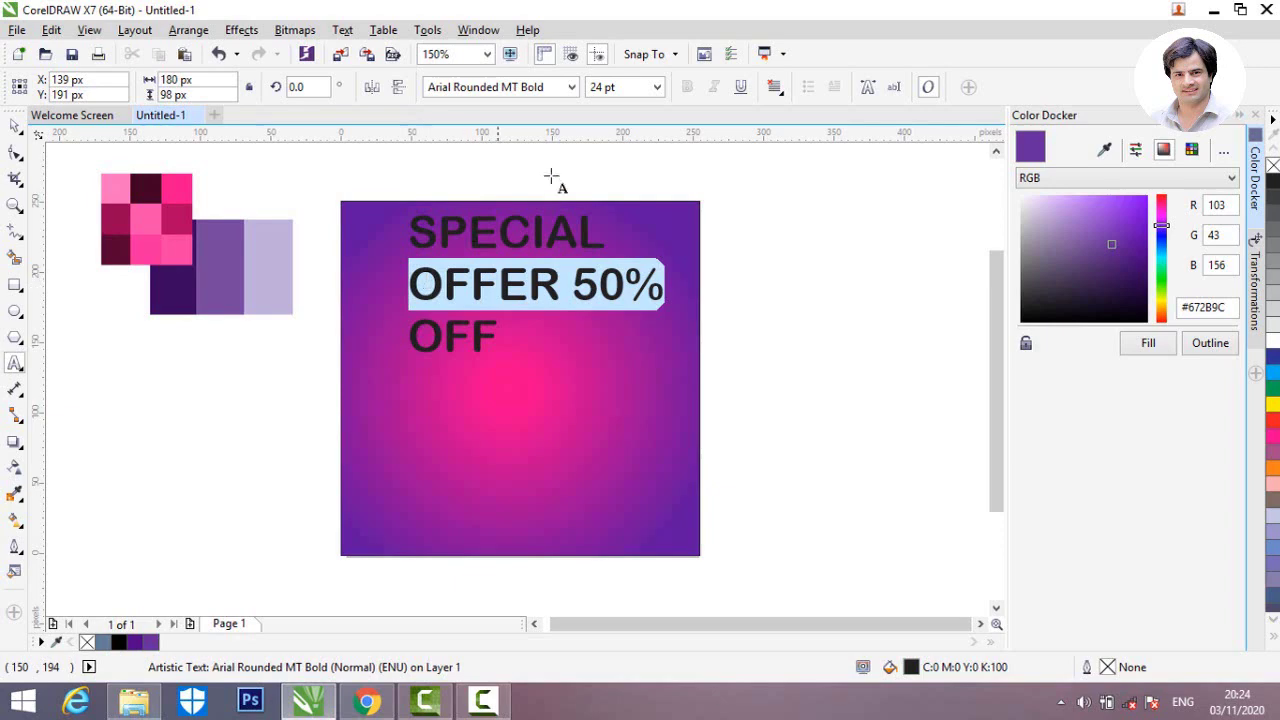
{"action": "left_click", "coordinate": [657, 87]}
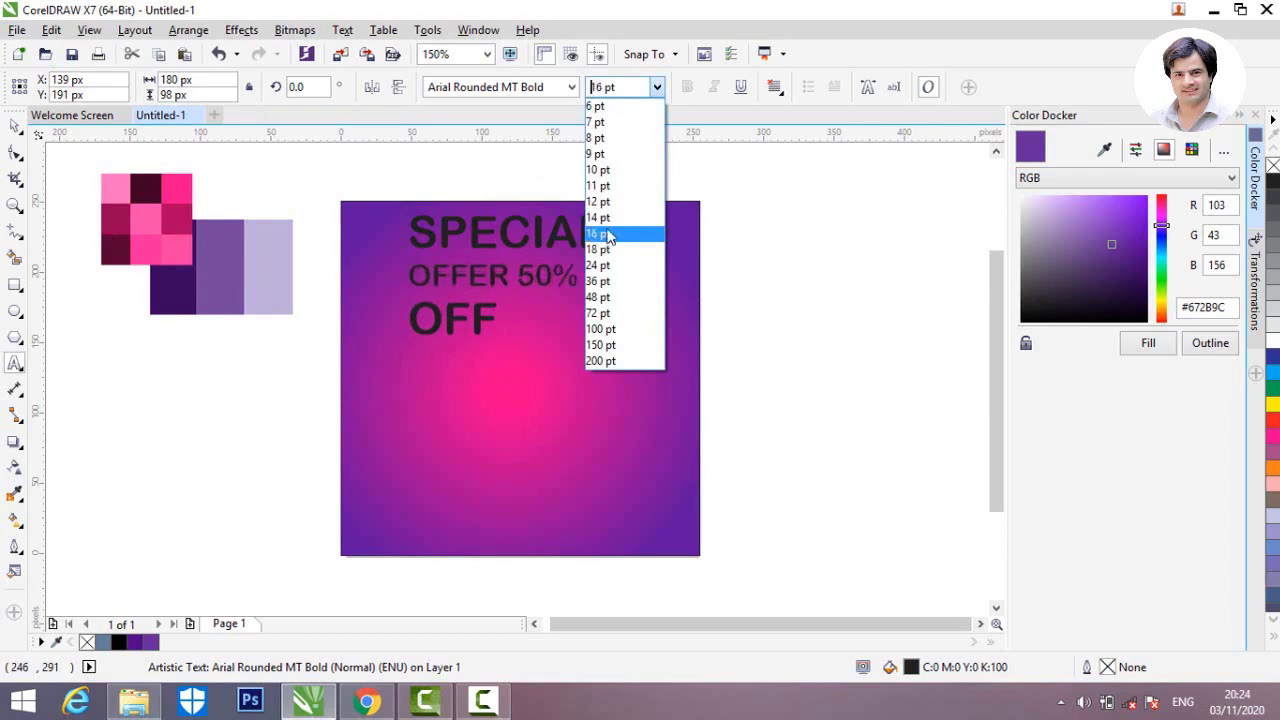
{"action": "left_click", "coordinate": [608, 234]}
{"action": "left_click_drag", "start_coordinate": [499, 322], "coordinate": [407, 322]}
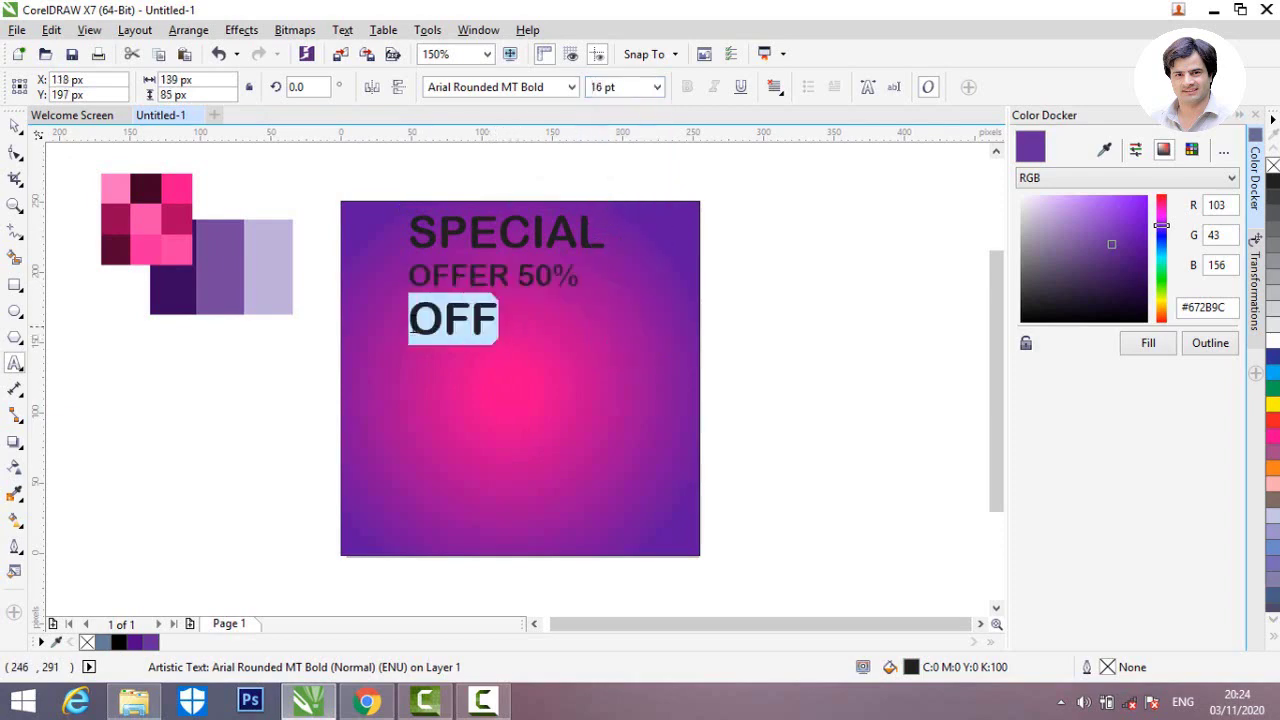
{"action": "left_click", "coordinate": [656, 87]}
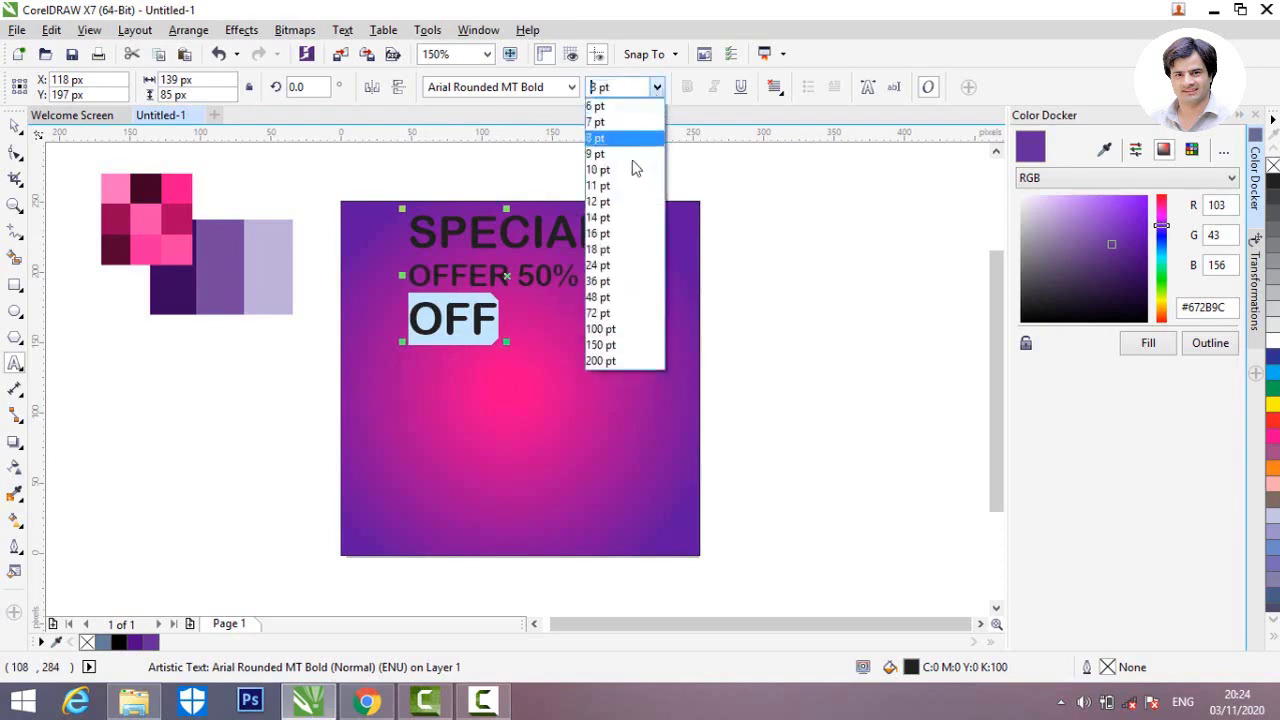
{"action": "left_click", "coordinate": [605, 234]}
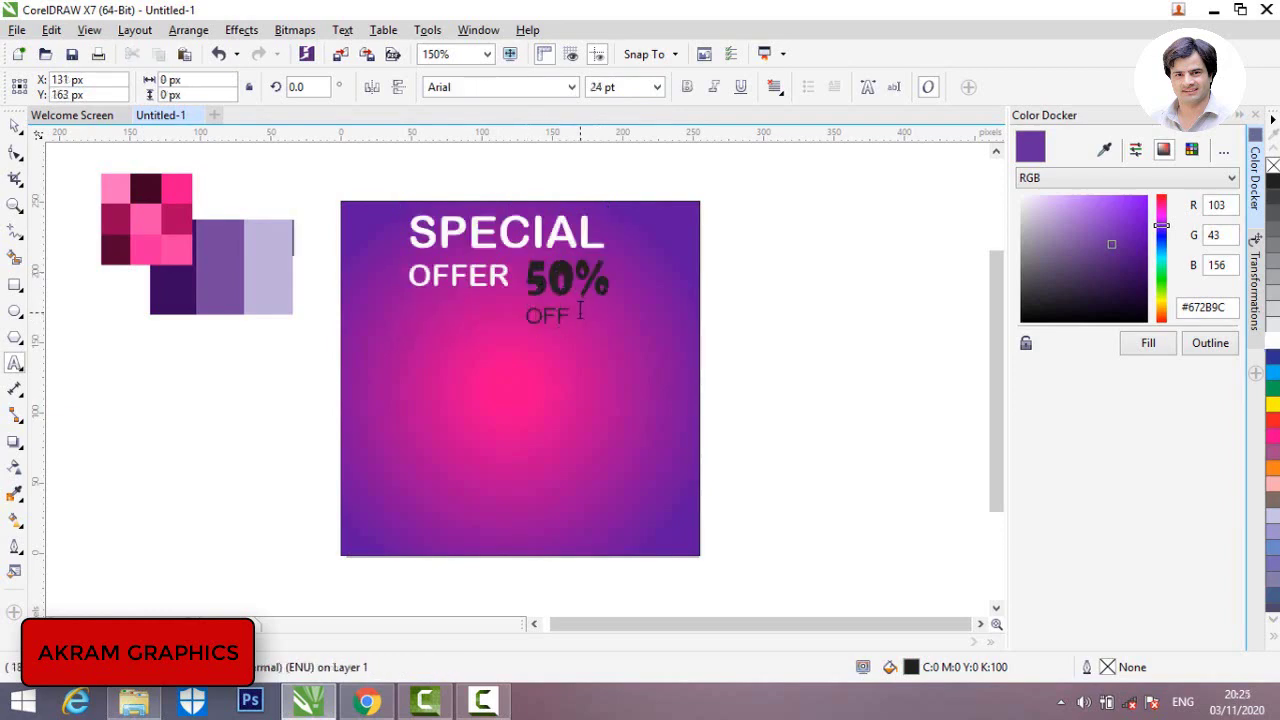
Step: Indent the word OFF beneath 50% so its end lines up with the percent sign
{"action": "double_click", "coordinate": [556, 310]}
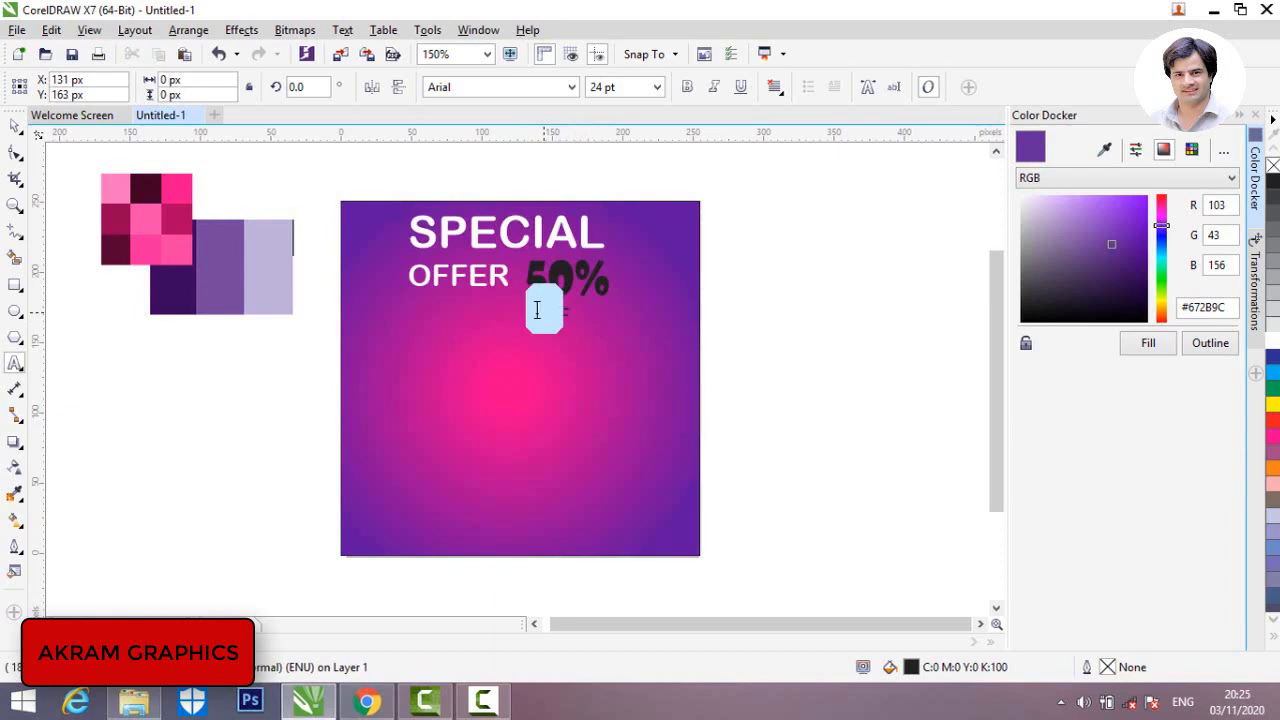
{"action": "left_click", "coordinate": [597, 312]}
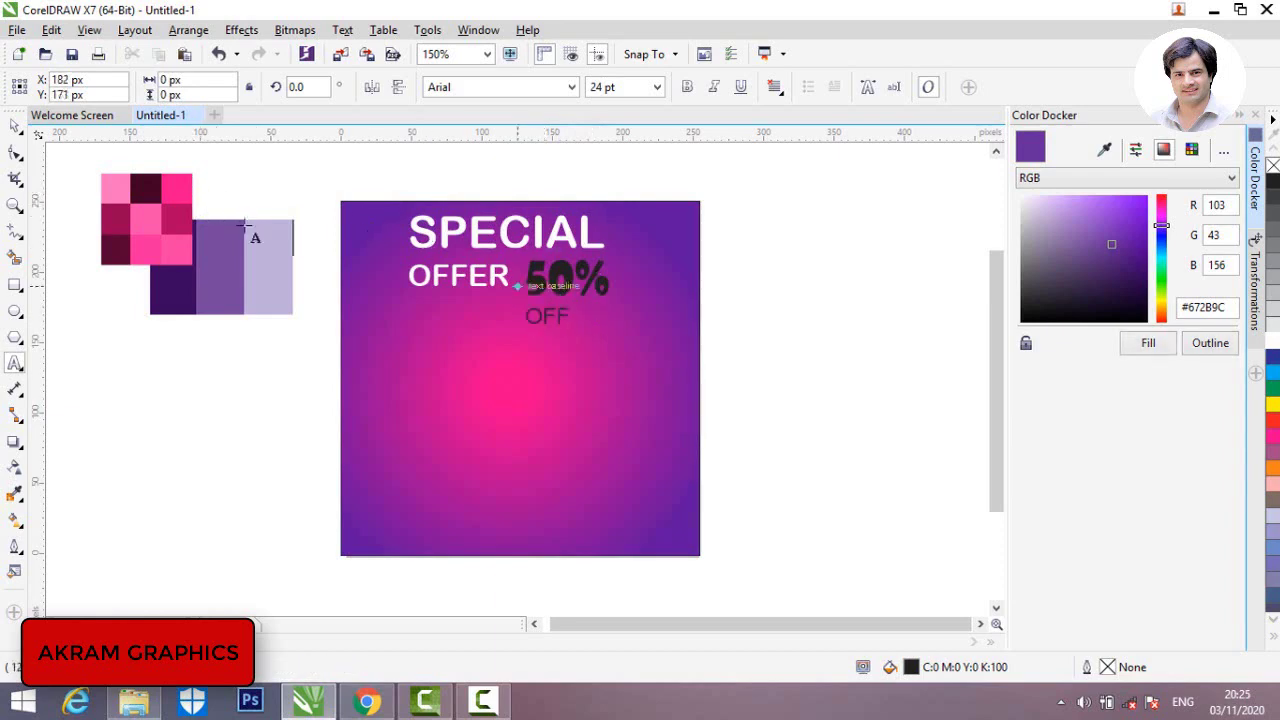
{"action": "left_click", "coordinate": [14, 126]}
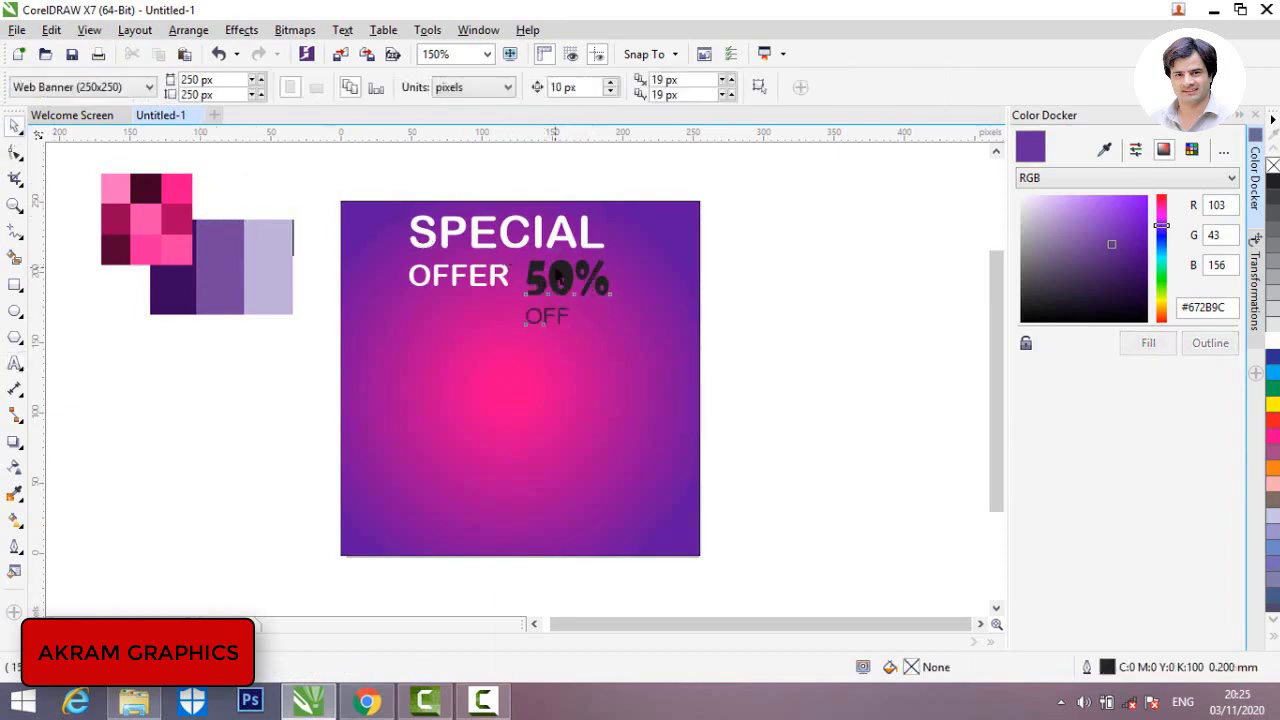
{"action": "left_click", "coordinate": [558, 280]}
{"action": "double_click", "coordinate": [557, 315]}
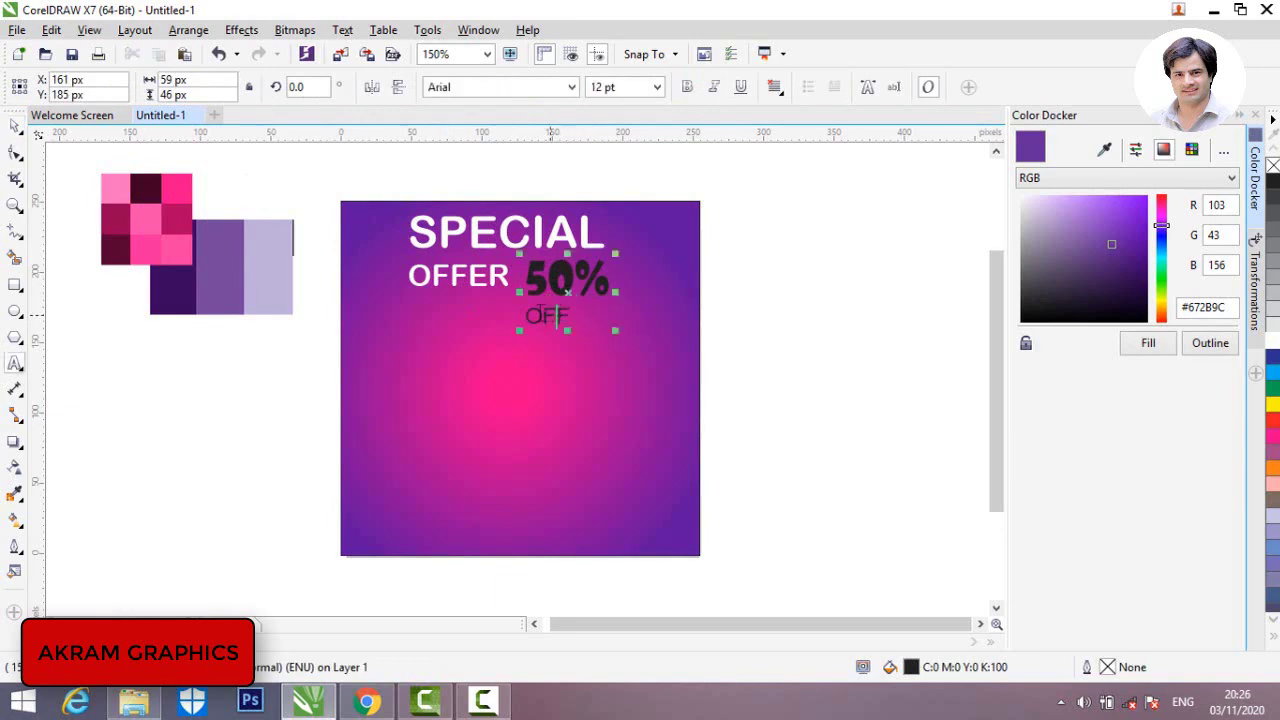
{"action": "left_click", "coordinate": [541, 313]}
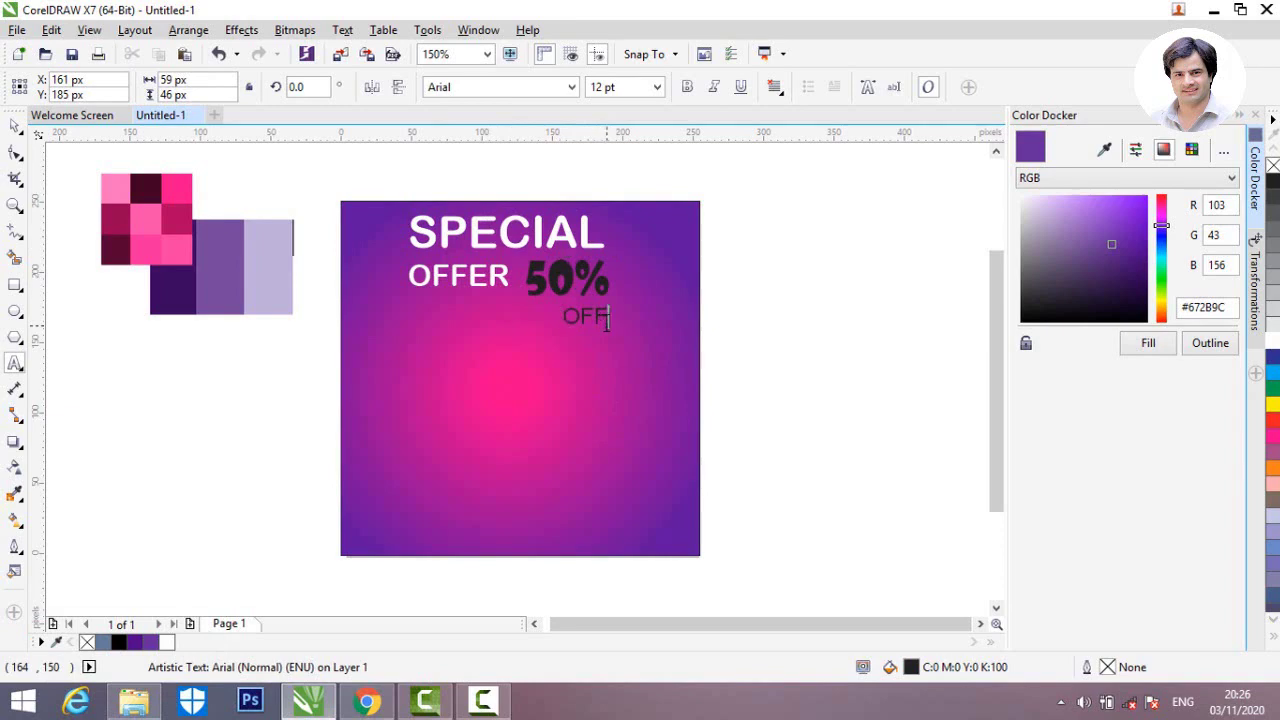
Step: Fill the 50% OFF text with yellow (C:0 M:0 Y:100 K:0) and place it directly beside the word OFFER
{"action": "left_click_drag", "start_coordinate": [607, 318], "coordinate": [526, 272]}
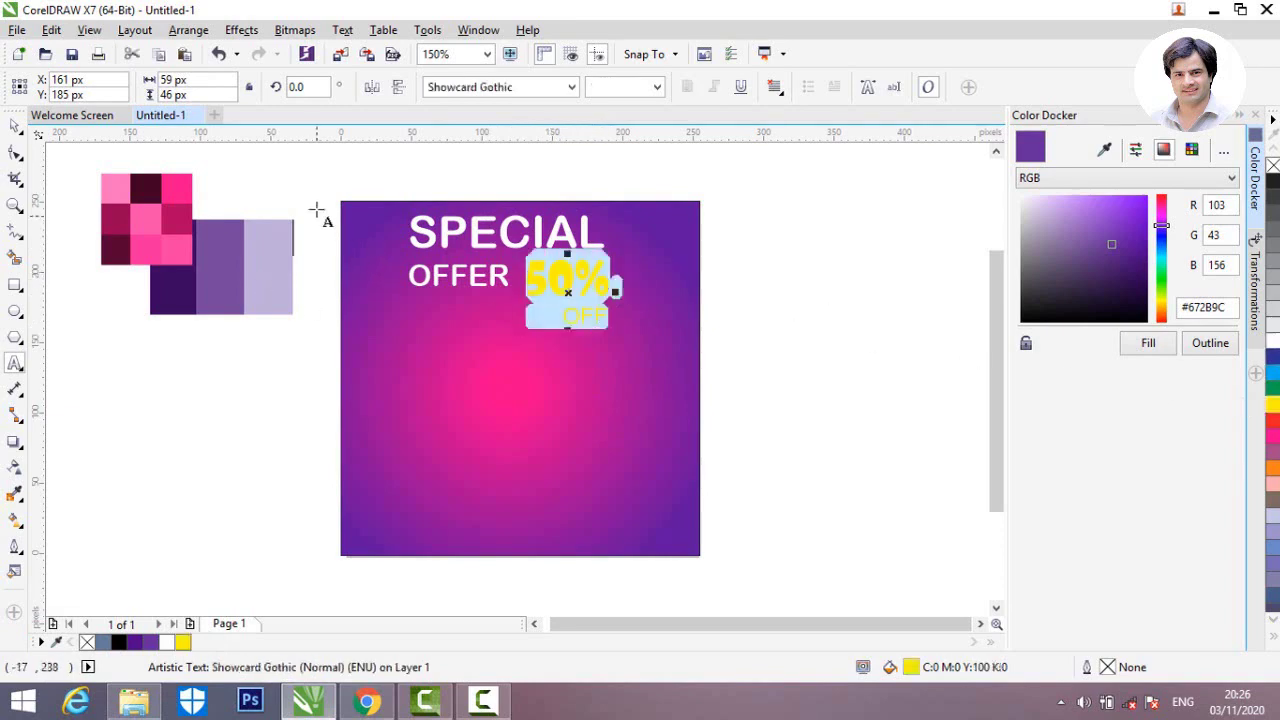
{"action": "left_click", "coordinate": [14, 127]}
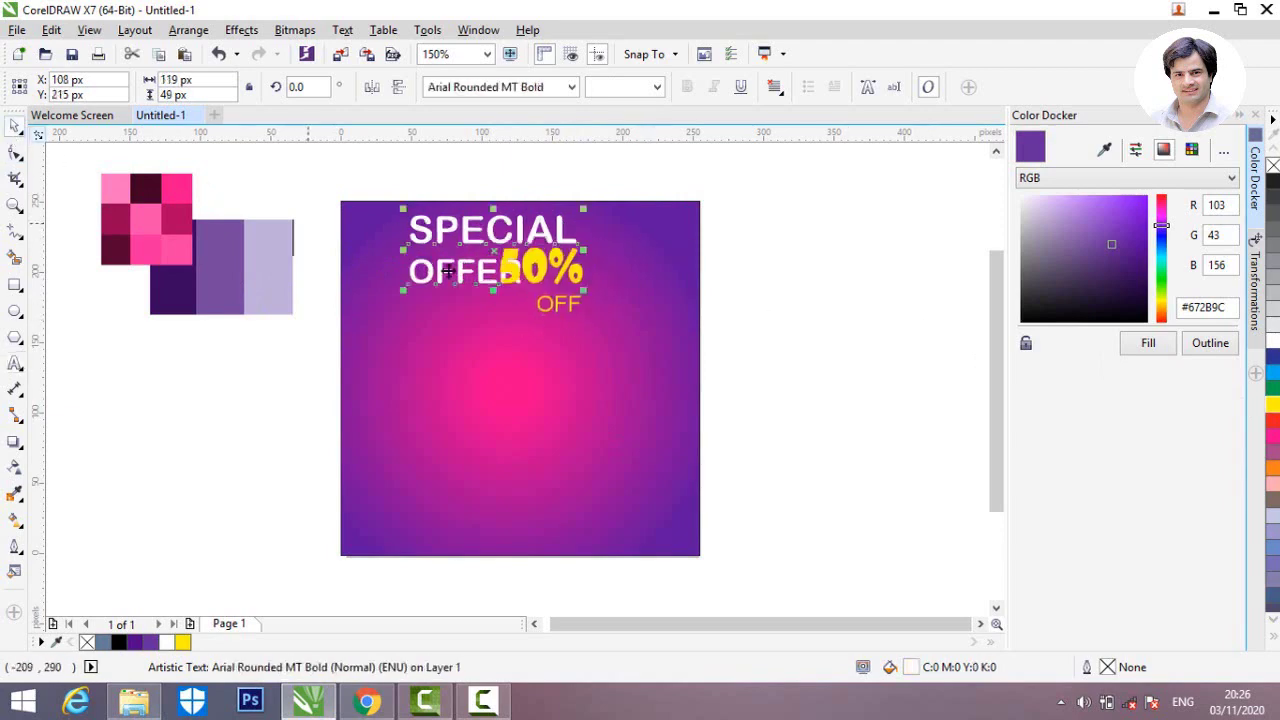
{"action": "left_click_drag", "start_coordinate": [577, 266], "coordinate": [559, 266]}
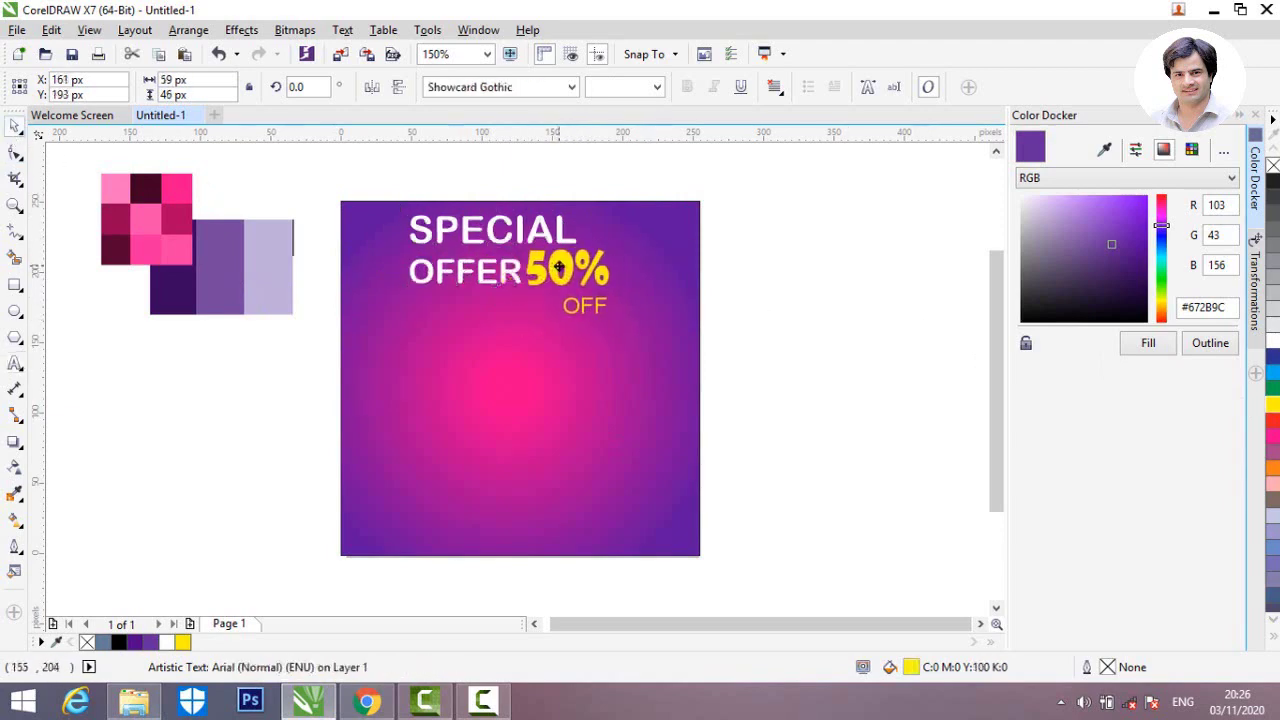
{"action": "left_click", "coordinate": [776, 312]}
Step: Switch to the desktop and import the hiclipart.com (2) food image into the CorelDRAW document over the square
{"action": "left_click", "coordinate": [1210, 14]}
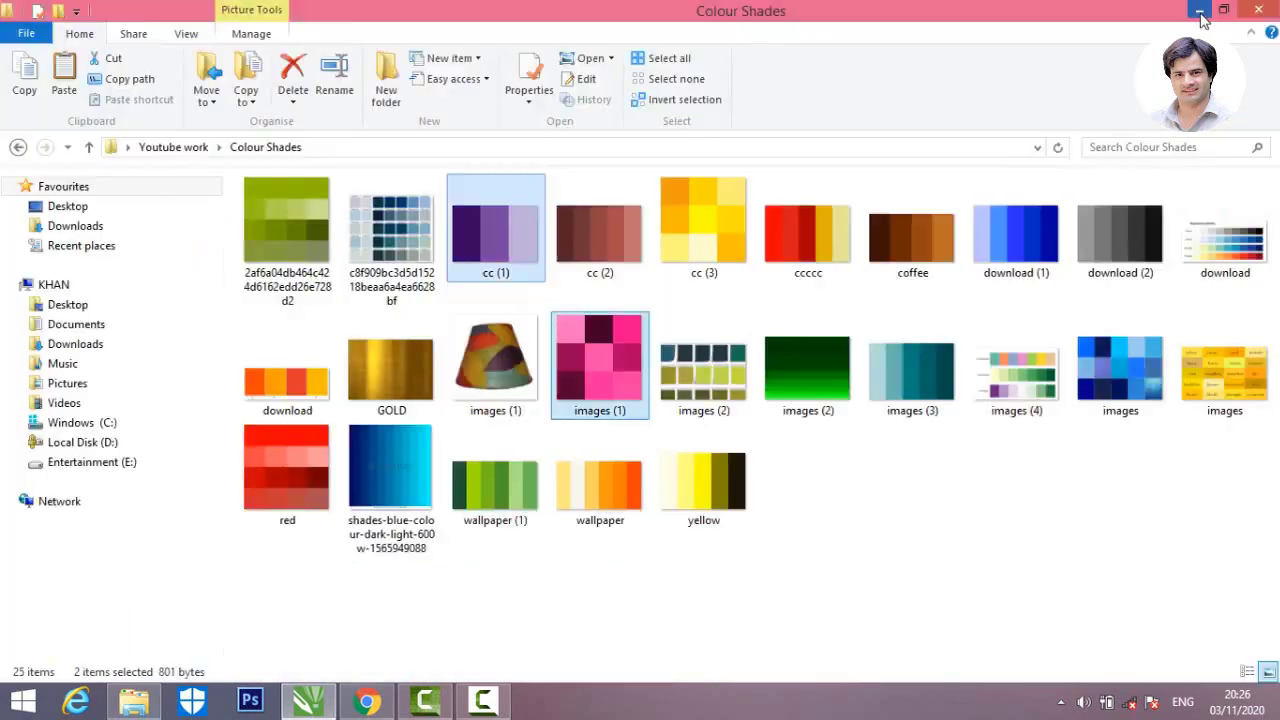
{"action": "left_click", "coordinate": [1254, 10]}
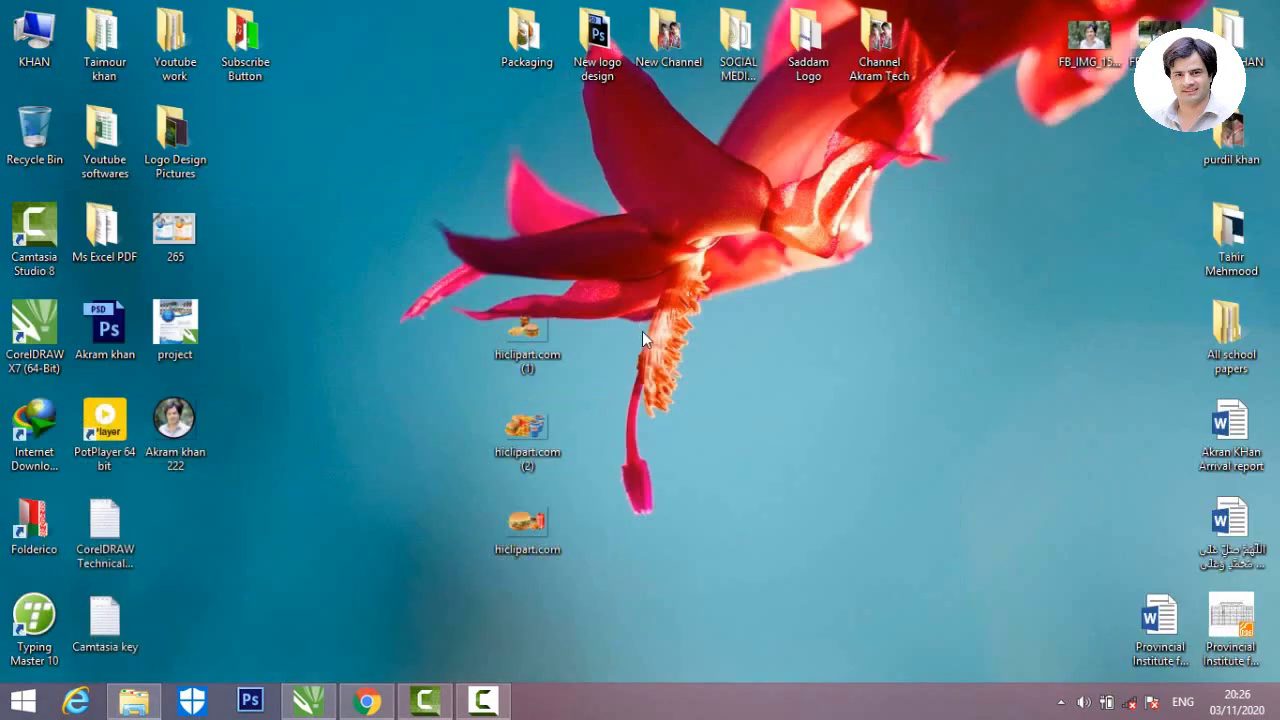
{"action": "left_click_drag", "start_coordinate": [527, 428], "coordinate": [510, 360]}
{"action": "left_click", "coordinate": [519, 361]}
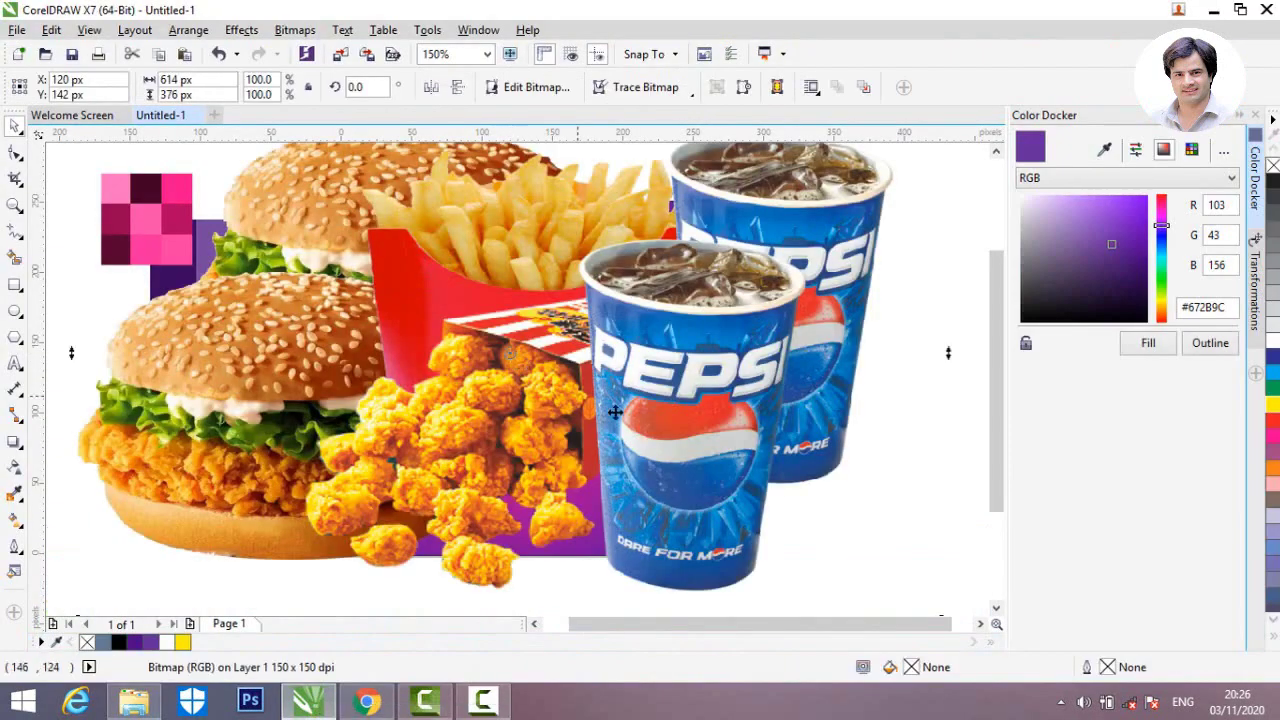
Step: Scale the food image down proportionally and place it inside the banner just below the offer text
{"action": "scroll", "coordinate": [698, 433], "scroll_direction": "down", "scroll_amount": 1}
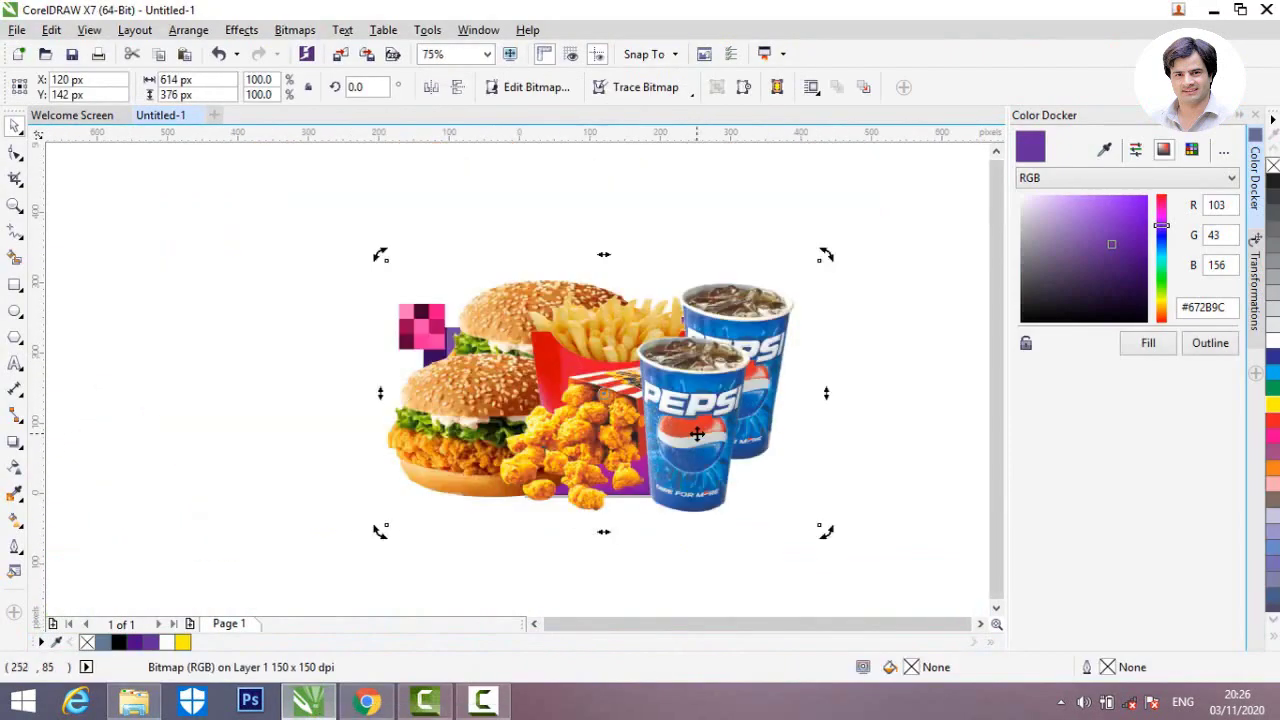
{"action": "left_click", "coordinate": [778, 392]}
{"action": "left_click_drag", "start_coordinate": [824, 530], "coordinate": [695, 424]}
{"action": "key", "text": "Escape"}
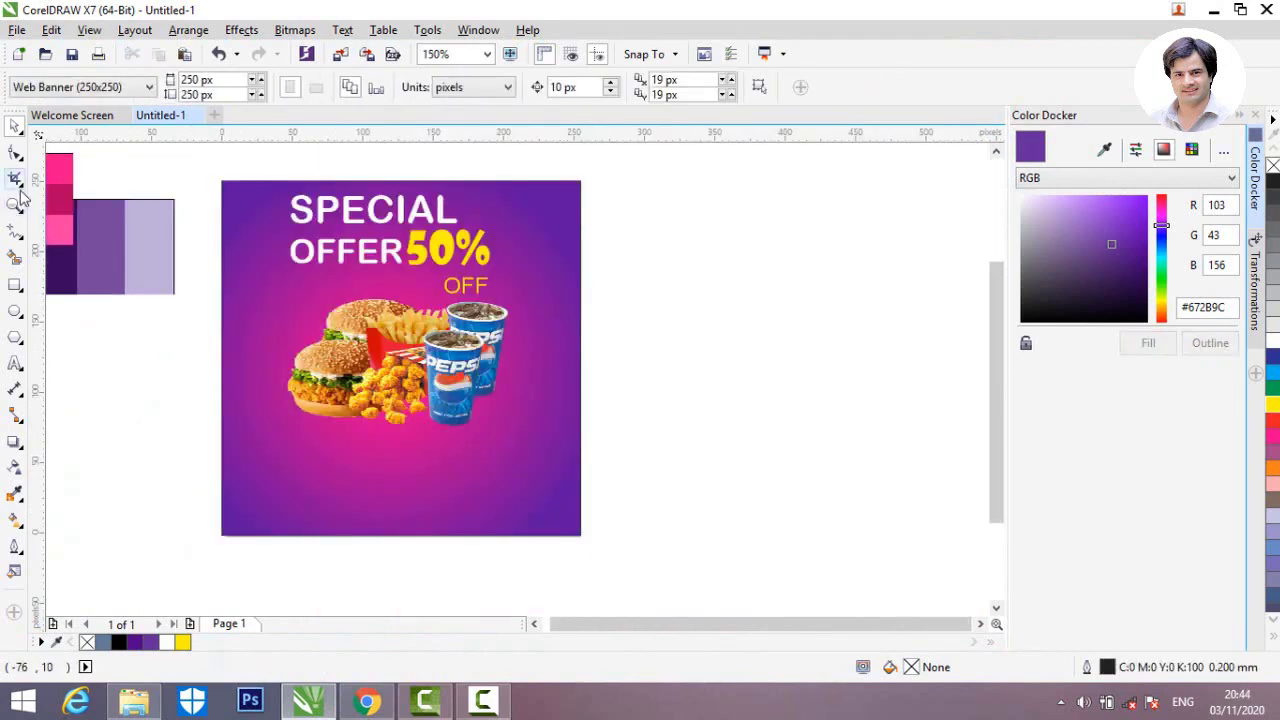
Step: Draw a straight horizontal line across the lower part of the banner with the Pen tool and shorten both ends to about 207 px
{"action": "left_click", "coordinate": [18, 238]}
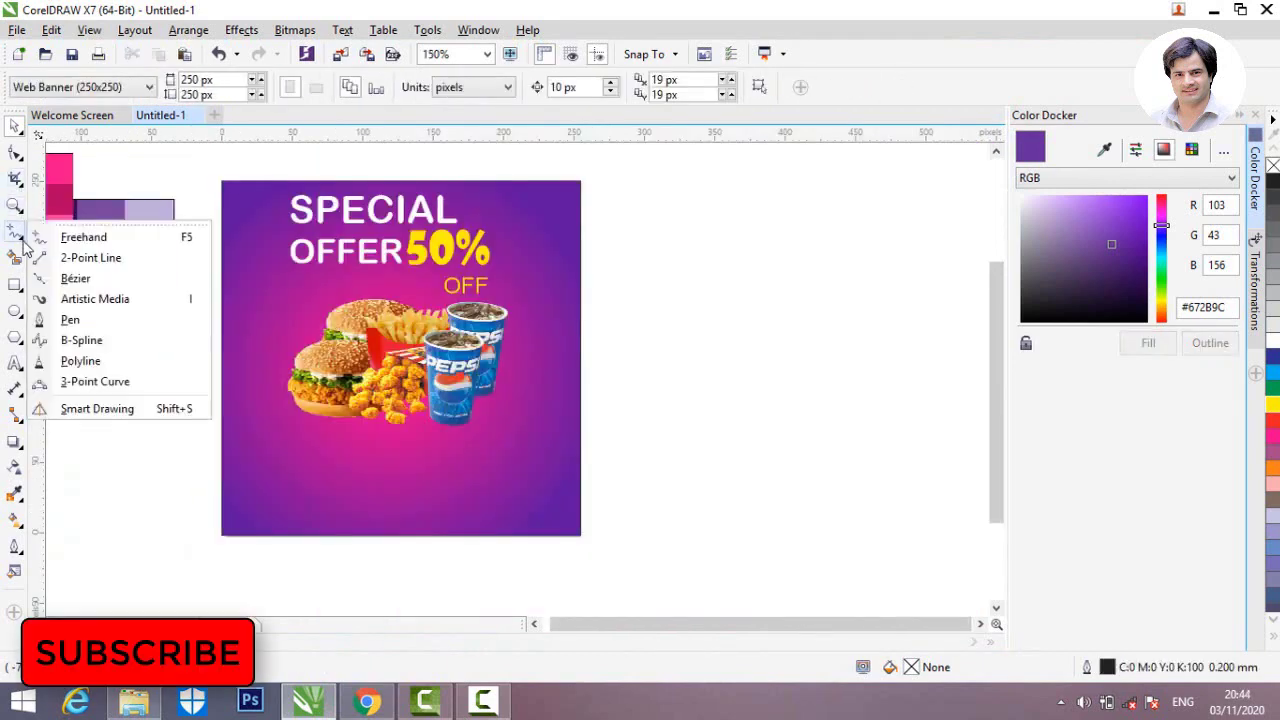
{"action": "left_click", "coordinate": [70, 321]}
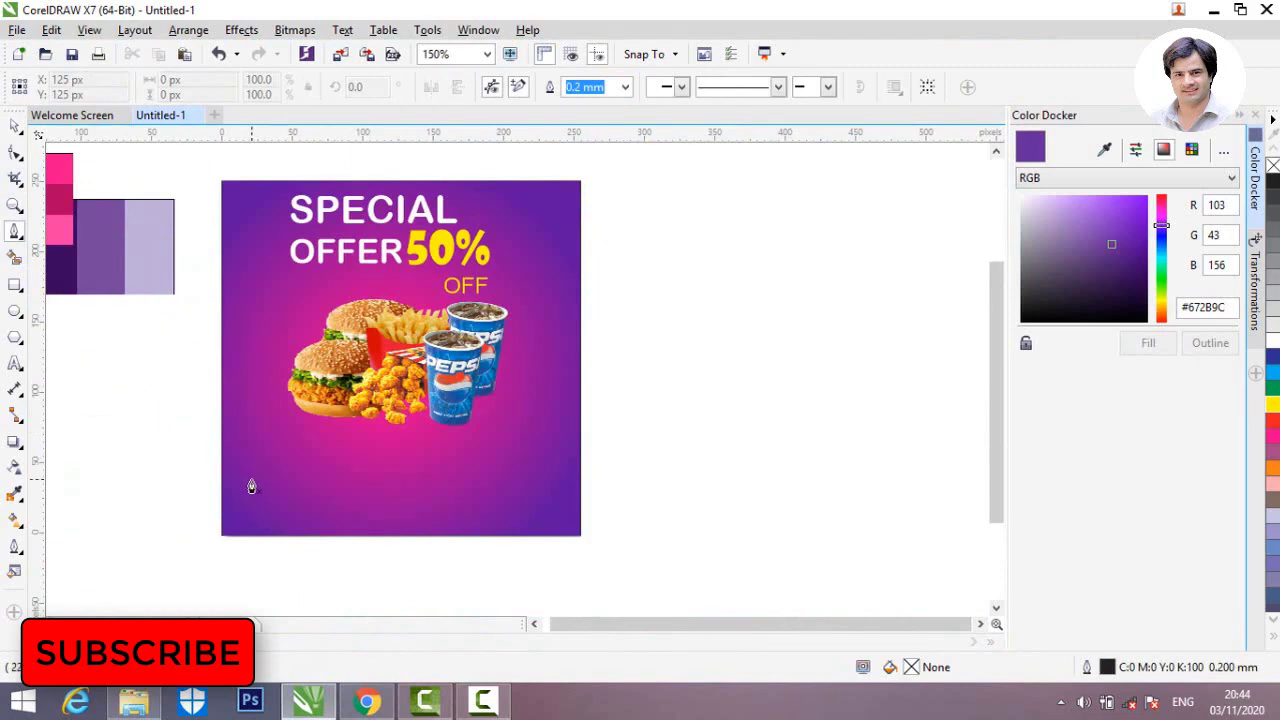
{"action": "left_click", "coordinate": [194, 477]}
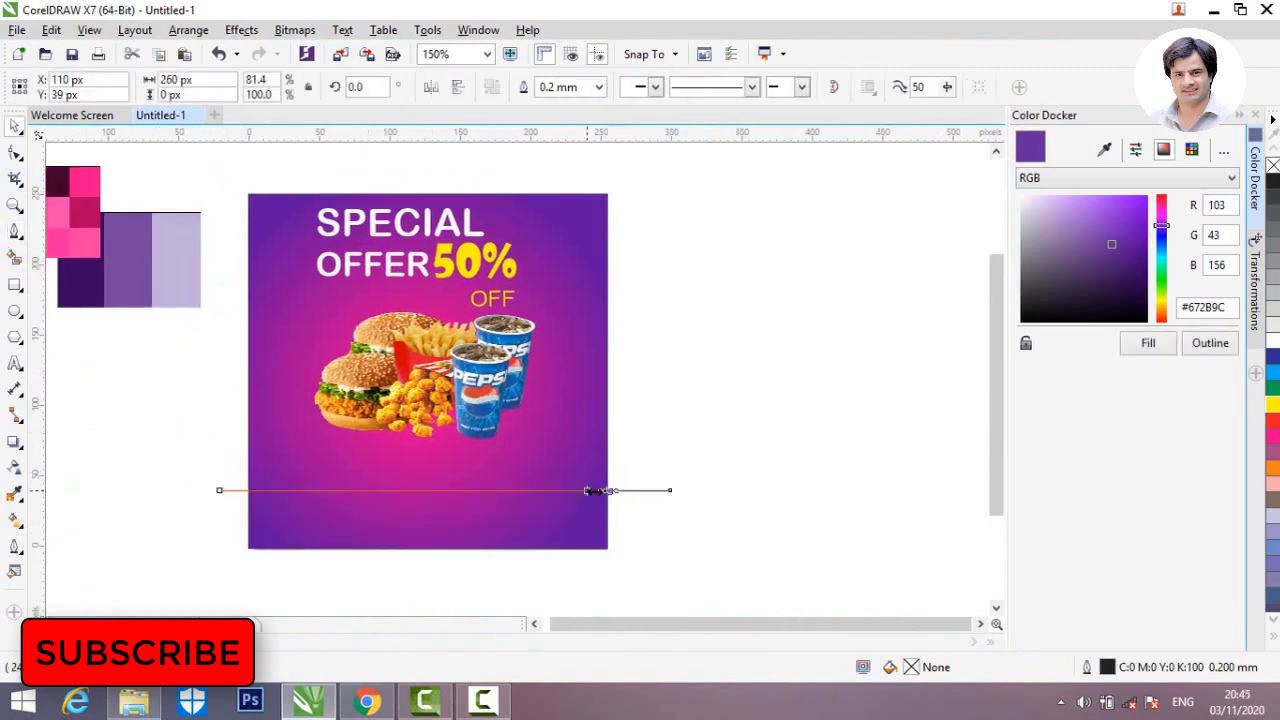
{"action": "left_click_drag", "start_coordinate": [600, 491], "coordinate": [589, 491]}
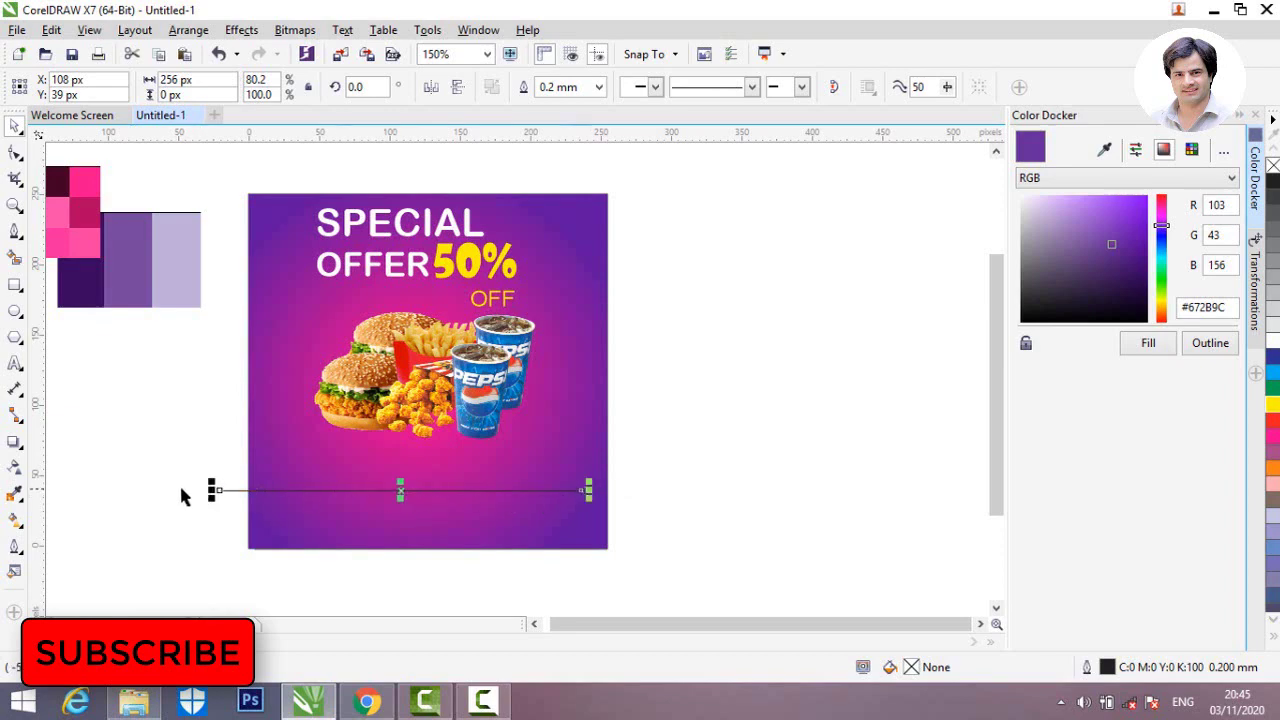
{"action": "left_click_drag", "start_coordinate": [210, 490], "coordinate": [280, 490]}
Step: Move the horizontal line toward the banner's lower edge at 0.5 mm thickness and place a parallel copy below it
{"action": "scroll", "coordinate": [437, 503], "scroll_direction": "up", "scroll_amount": 2}
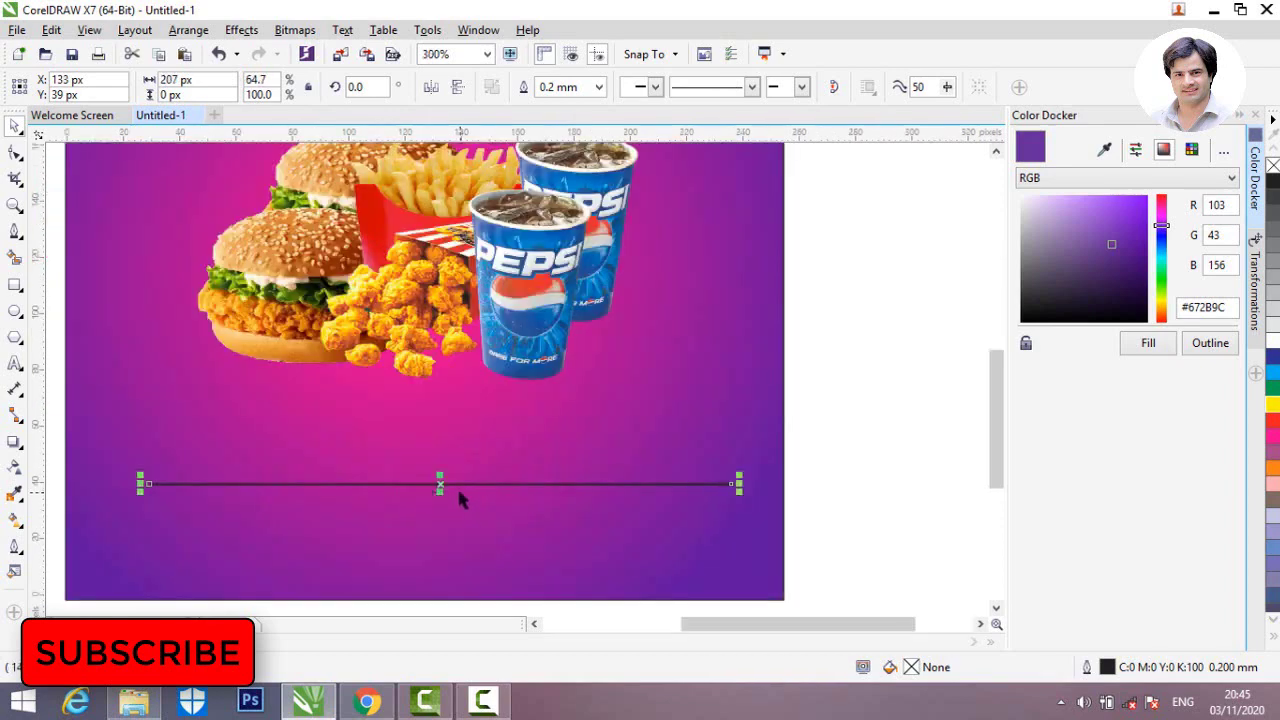
{"action": "left_click_drag", "start_coordinate": [471, 486], "coordinate": [417, 493]}
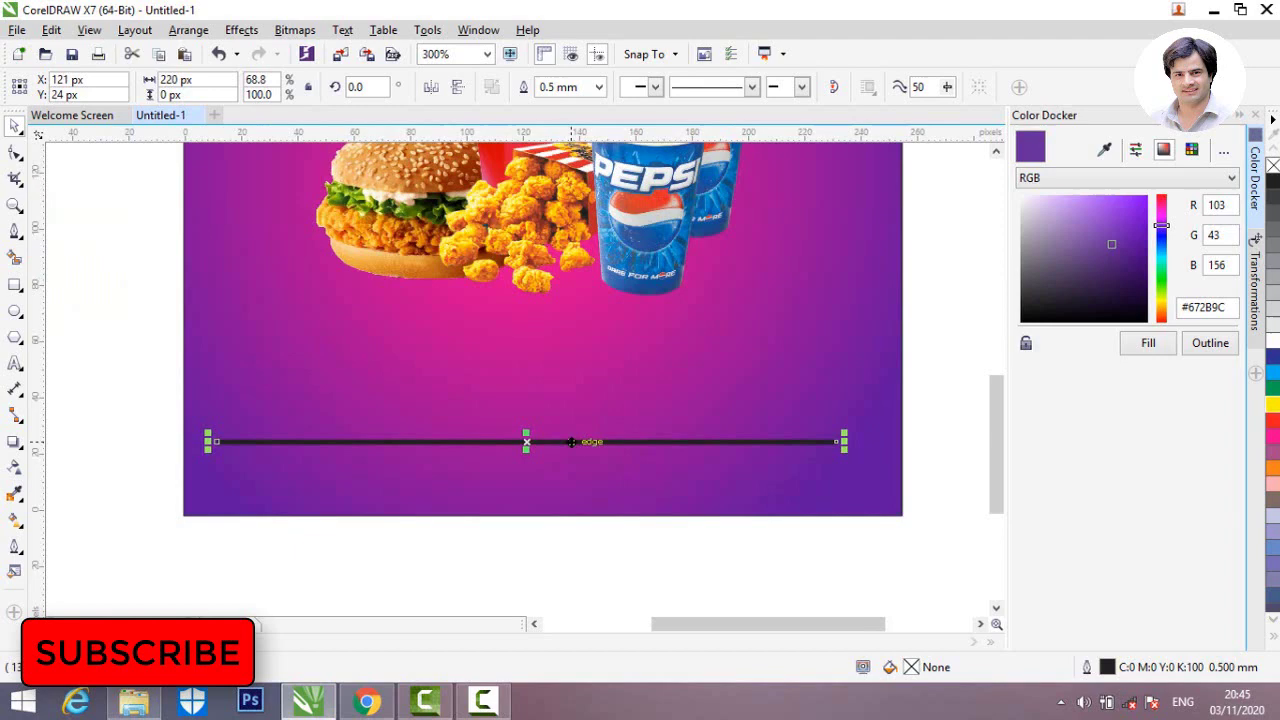
{"action": "left_click_drag", "start_coordinate": [571, 442], "coordinate": [571, 493]}
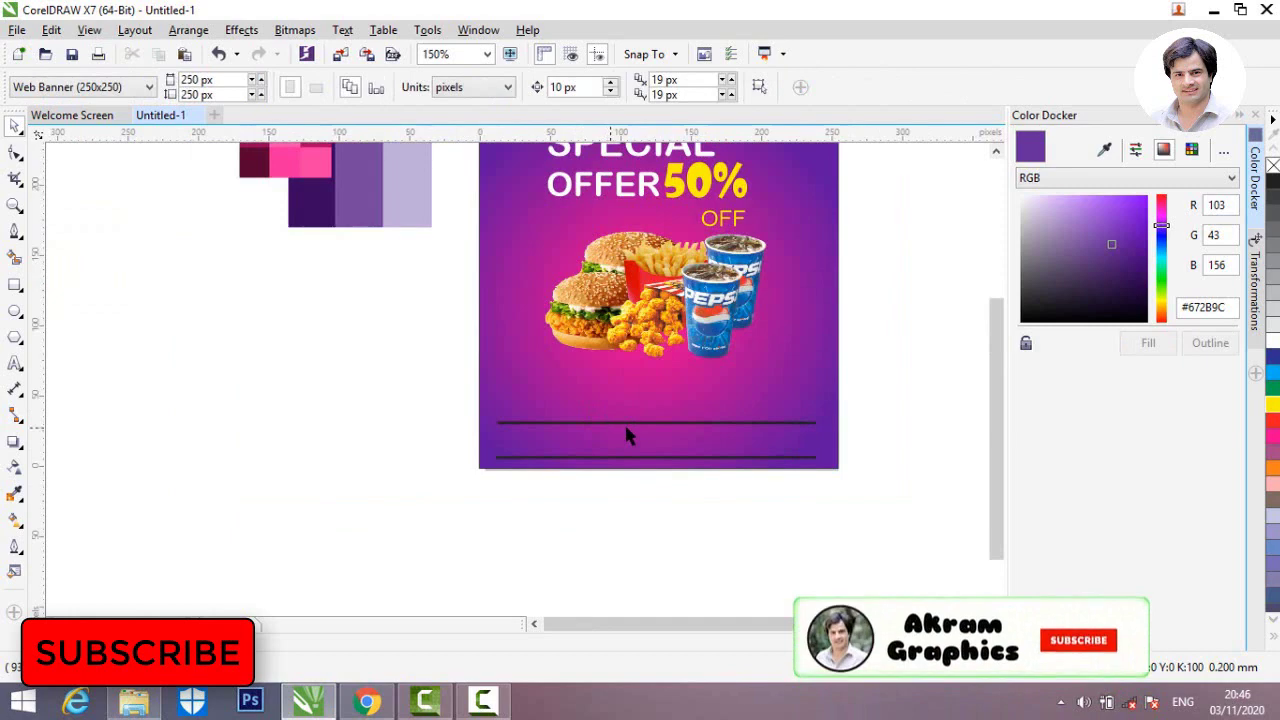
Step: Draw a vertical divider about 16 px tall at about X 79 px between the two horizontal lines and set its outline width to 0.5 mm
{"action": "scroll", "coordinate": [640, 434], "scroll_direction": "up", "scroll_amount": 2}
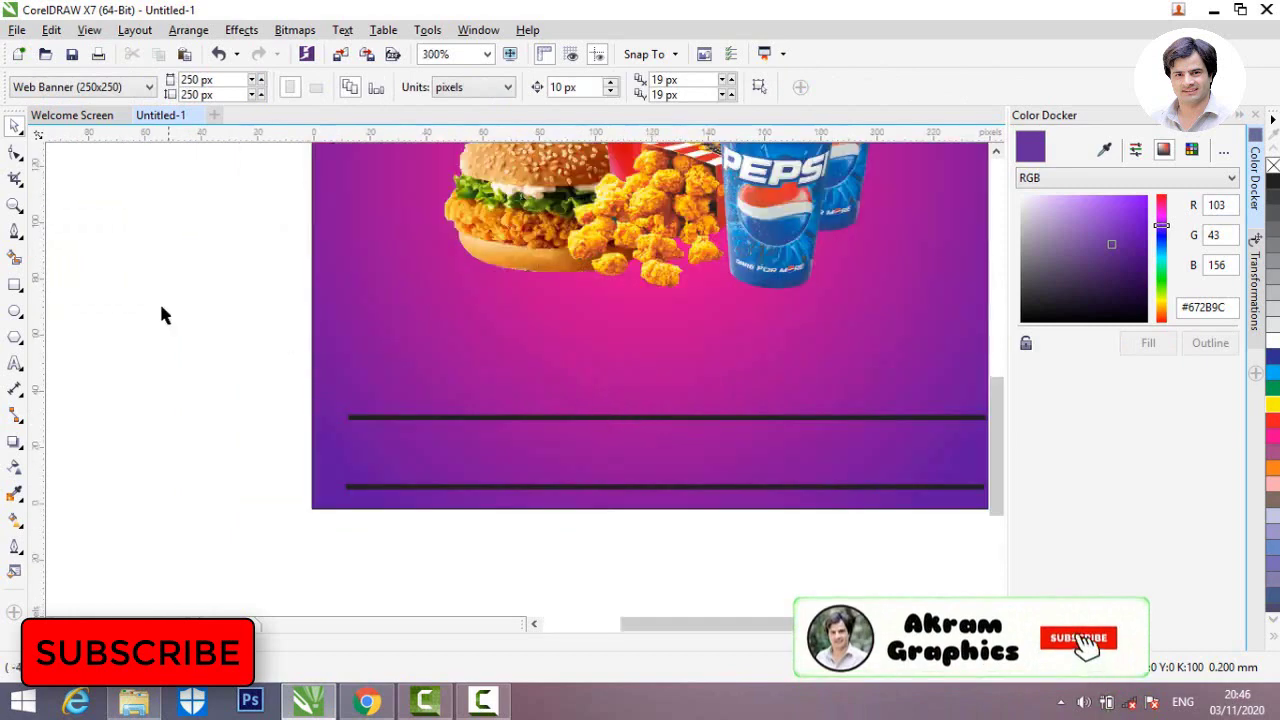
{"action": "left_click", "coordinate": [16, 233]}
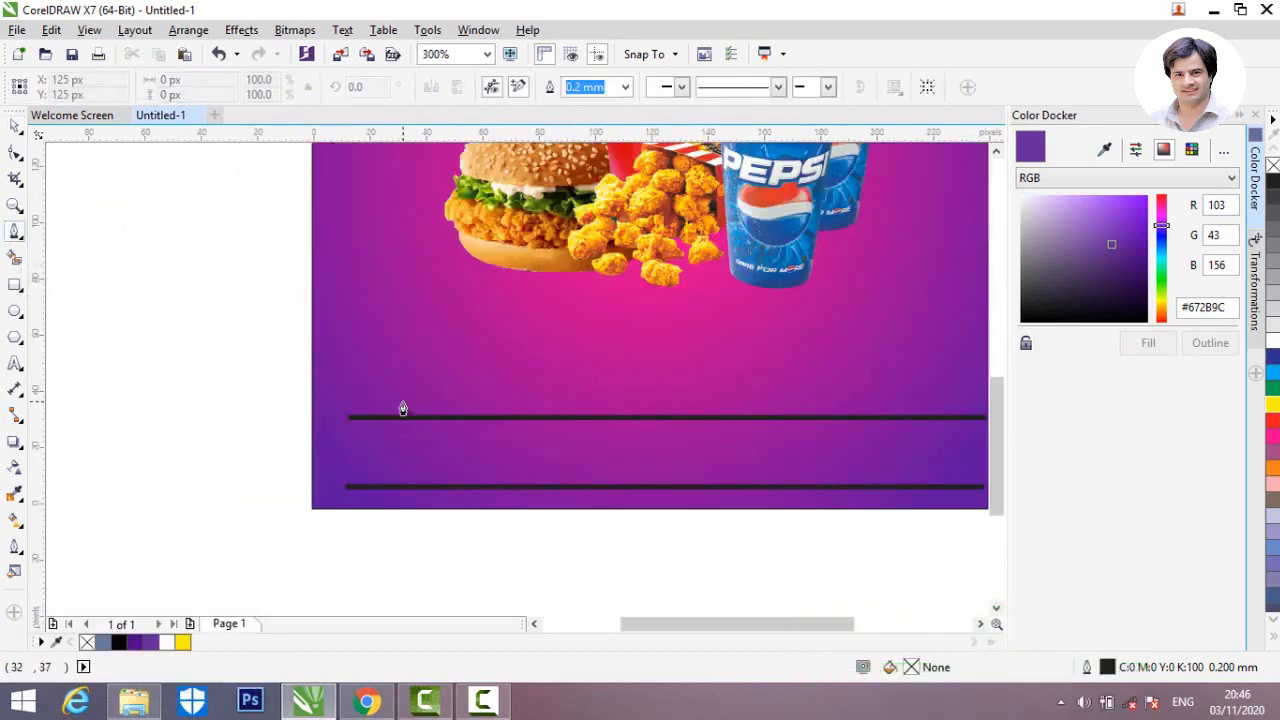
{"action": "scroll", "coordinate": [546, 463], "scroll_direction": "up", "scroll_amount": 1}
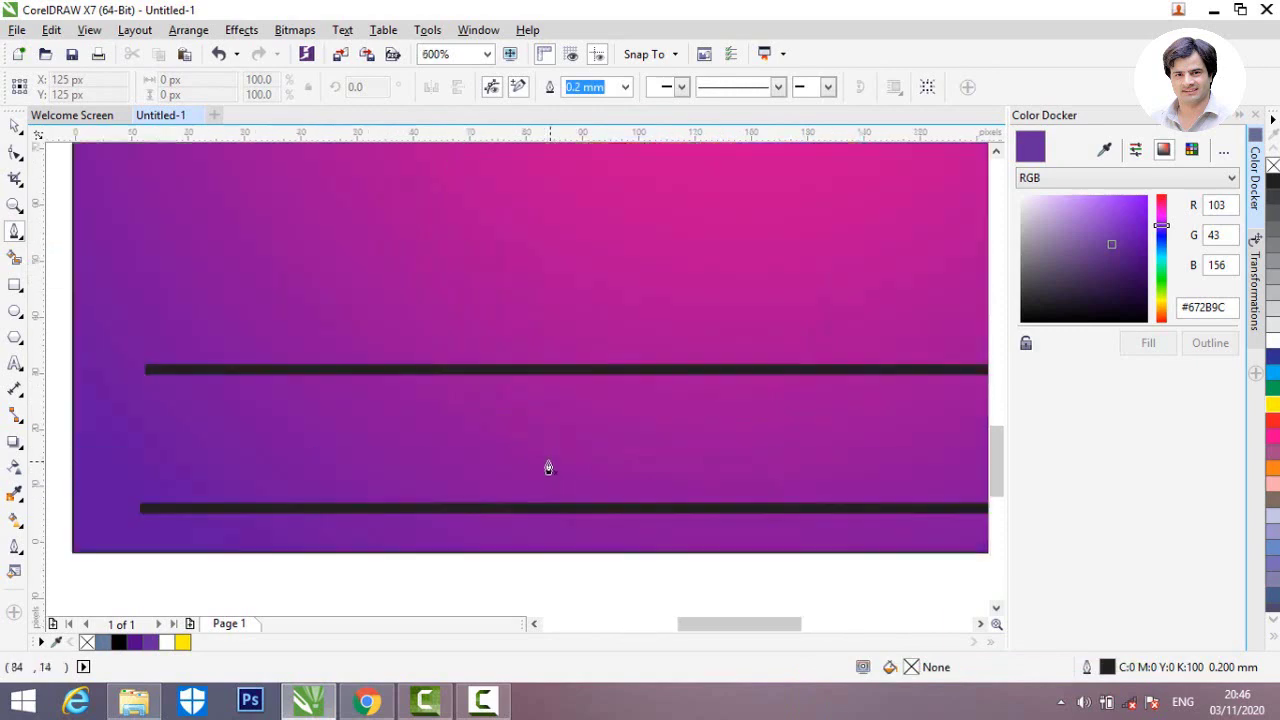
{"action": "left_click", "coordinate": [519, 391]}
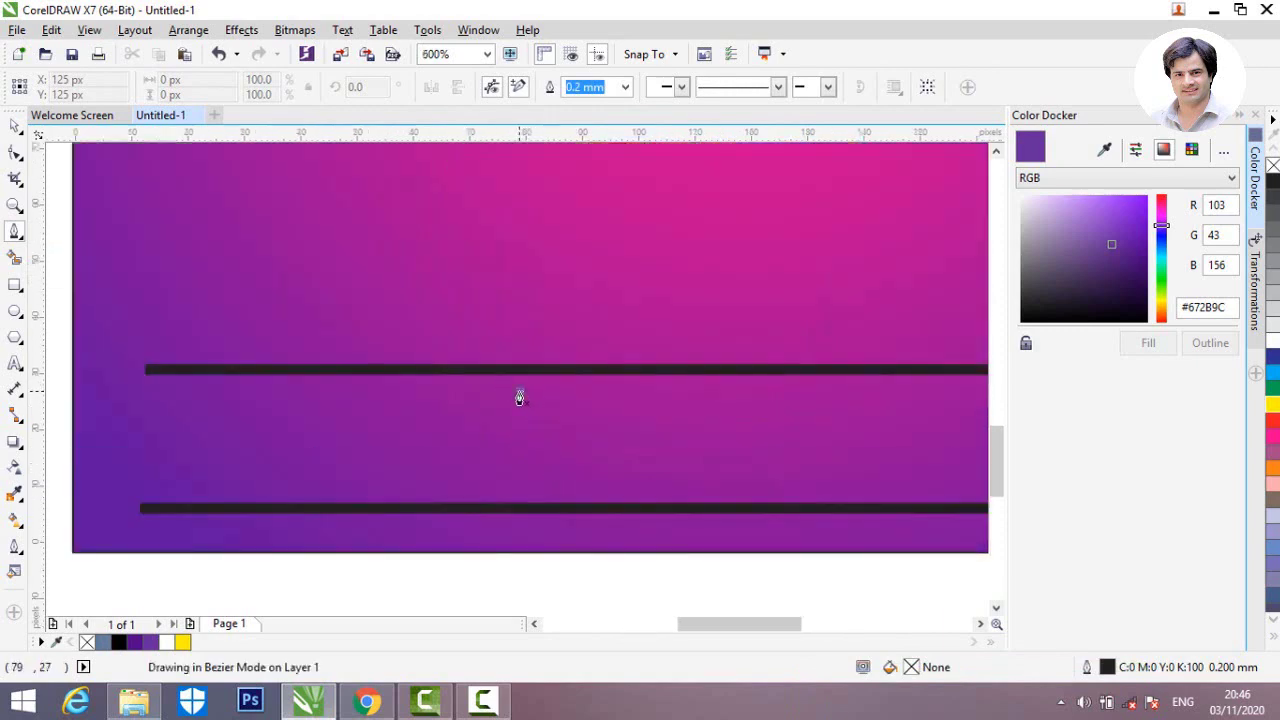
{"action": "double_click", "coordinate": [519, 486]}
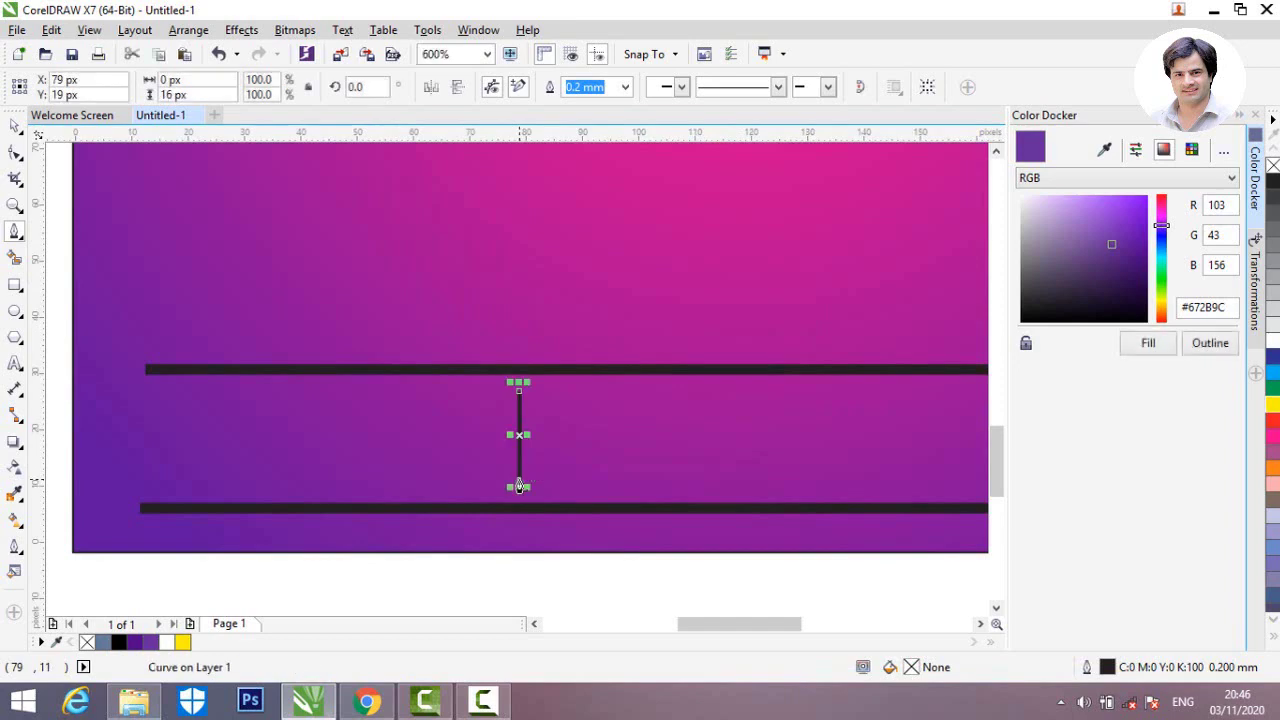
{"action": "left_click", "coordinate": [624, 88]}
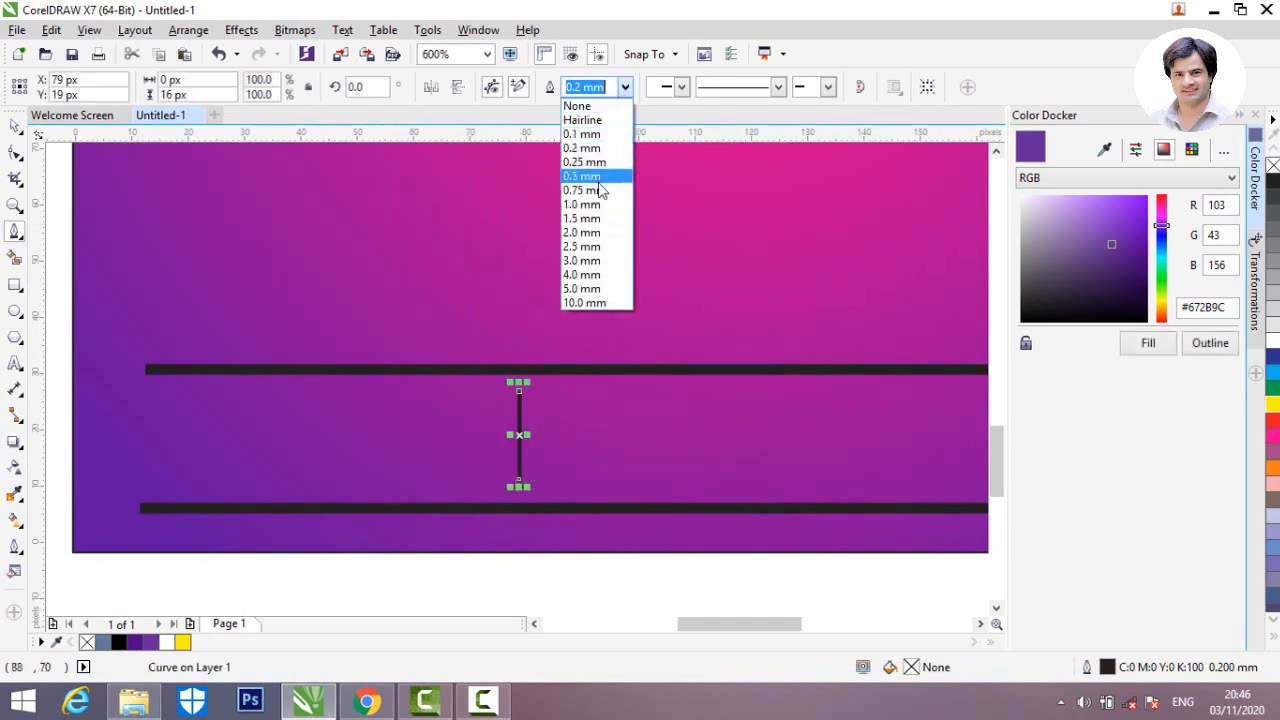
{"action": "left_click", "coordinate": [597, 179]}
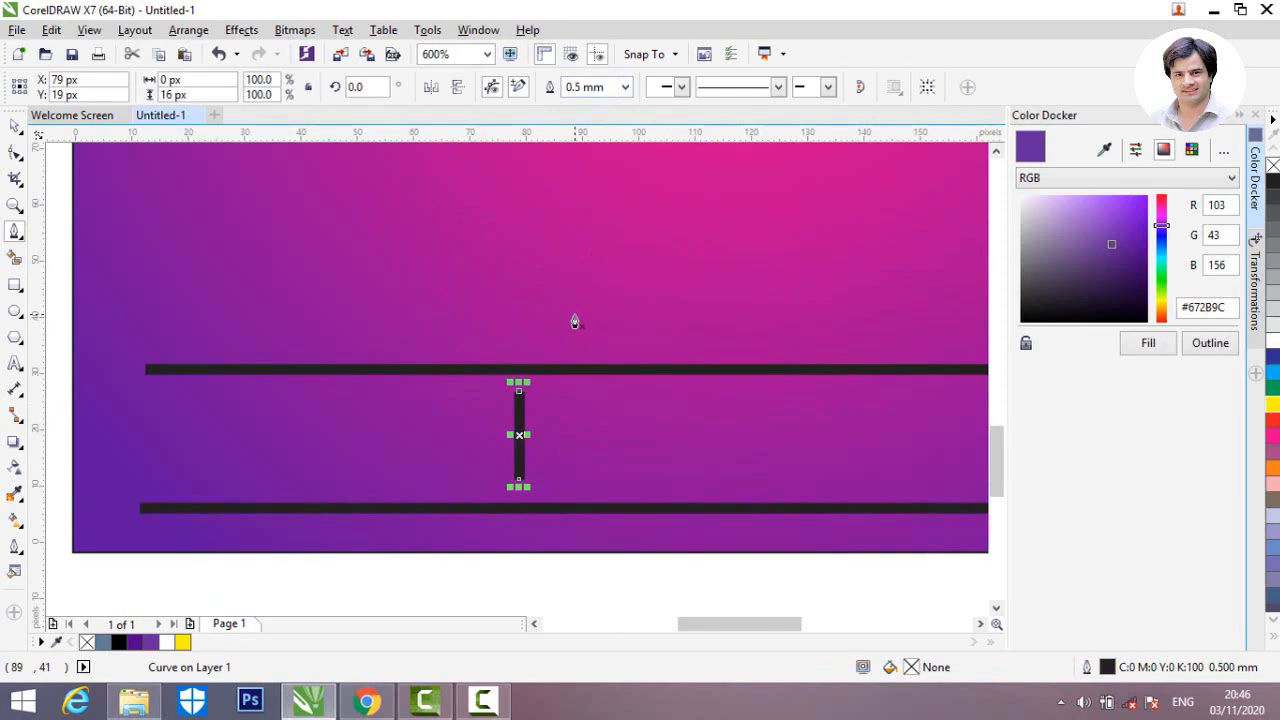
Step: Draw a second vertical divider about 15 px tall at about X 171 px between the horizontal lines with the Pen tool
{"action": "scroll", "coordinate": [434, 334], "scroll_direction": "down", "scroll_amount": 5}
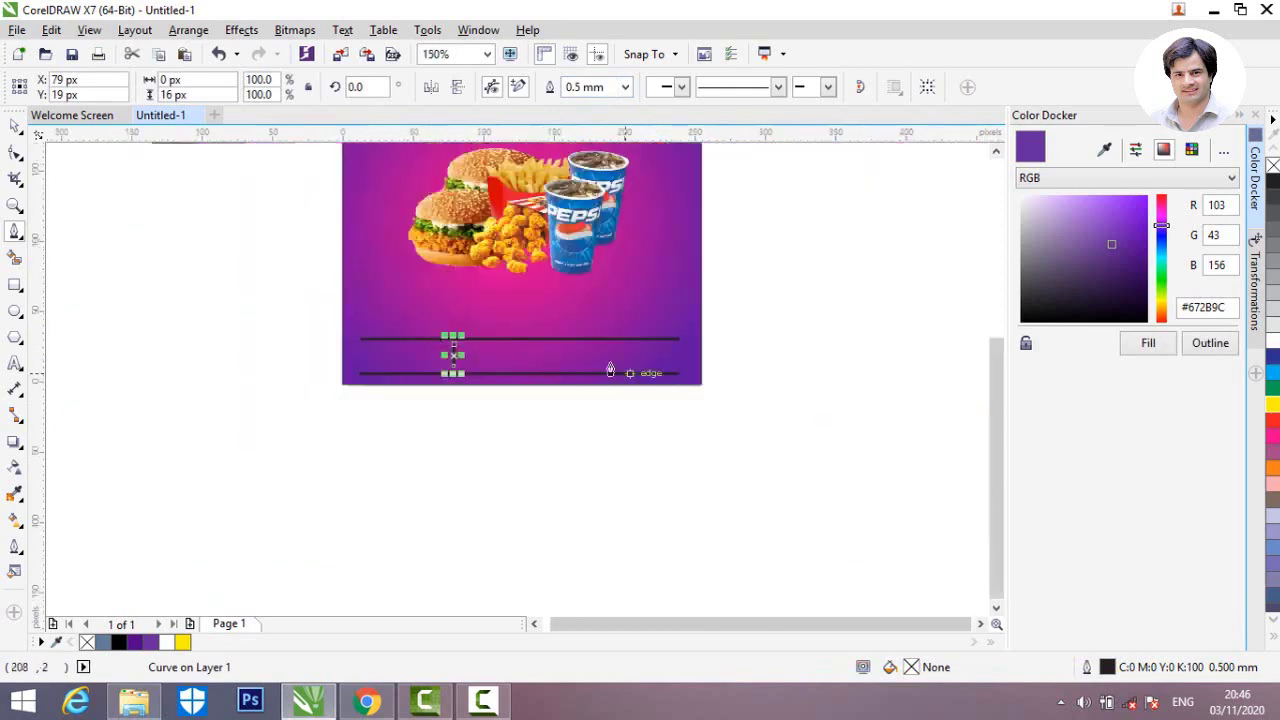
{"action": "scroll", "coordinate": [601, 363], "scroll_direction": "up", "scroll_amount": 2}
{"action": "scroll", "coordinate": [605, 354], "scroll_direction": "up", "scroll_amount": 1}
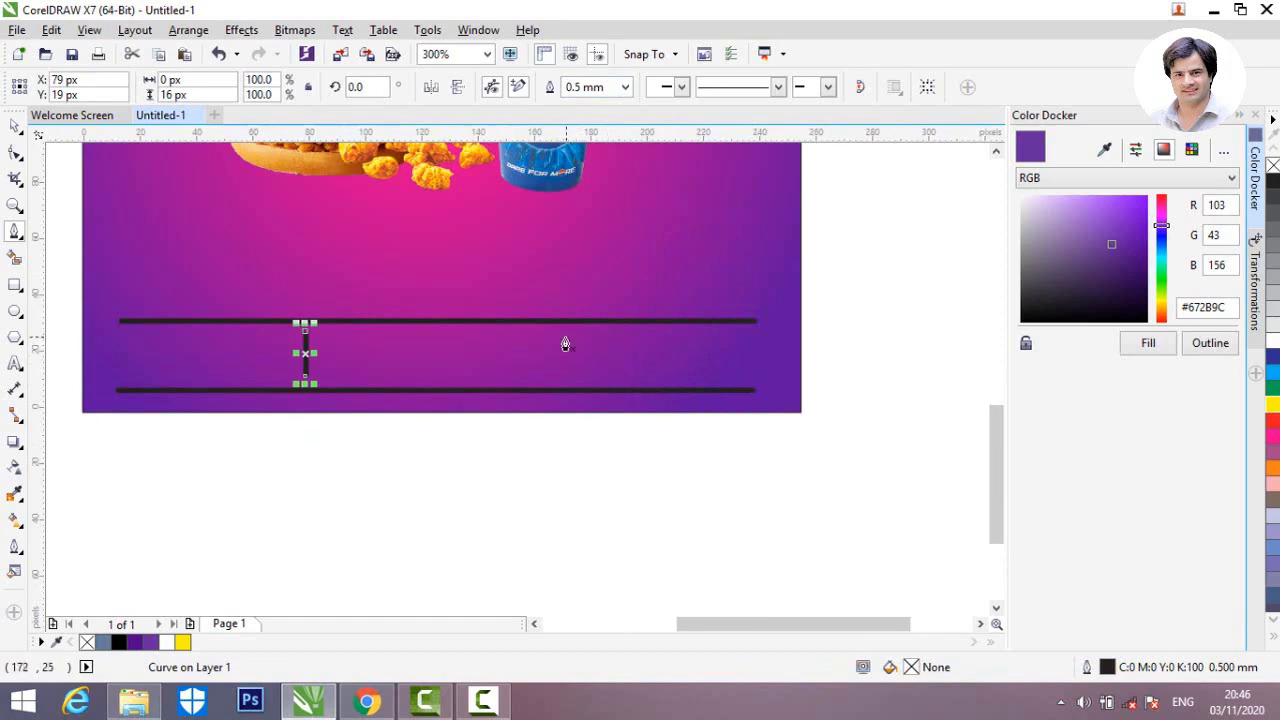
{"action": "left_click_drag", "start_coordinate": [565, 334], "coordinate": [565, 384]}
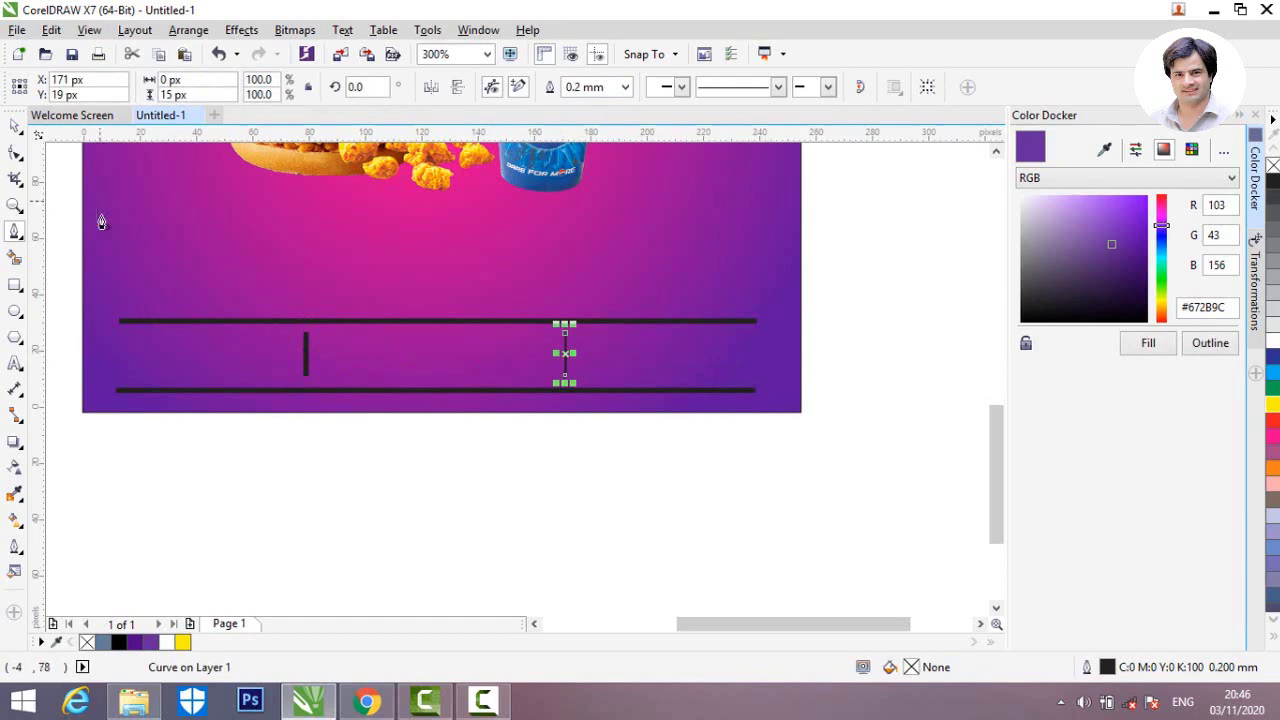
{"action": "left_click", "coordinate": [15, 125]}
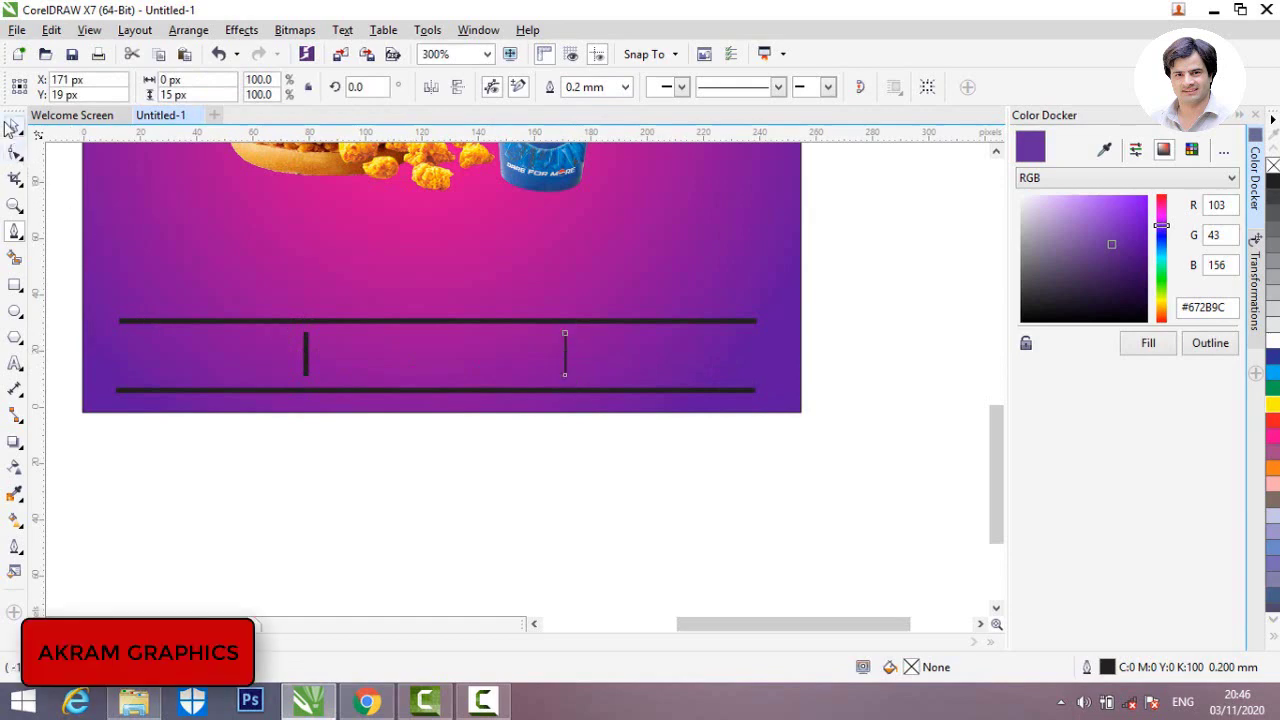
{"action": "left_click", "coordinate": [195, 514]}
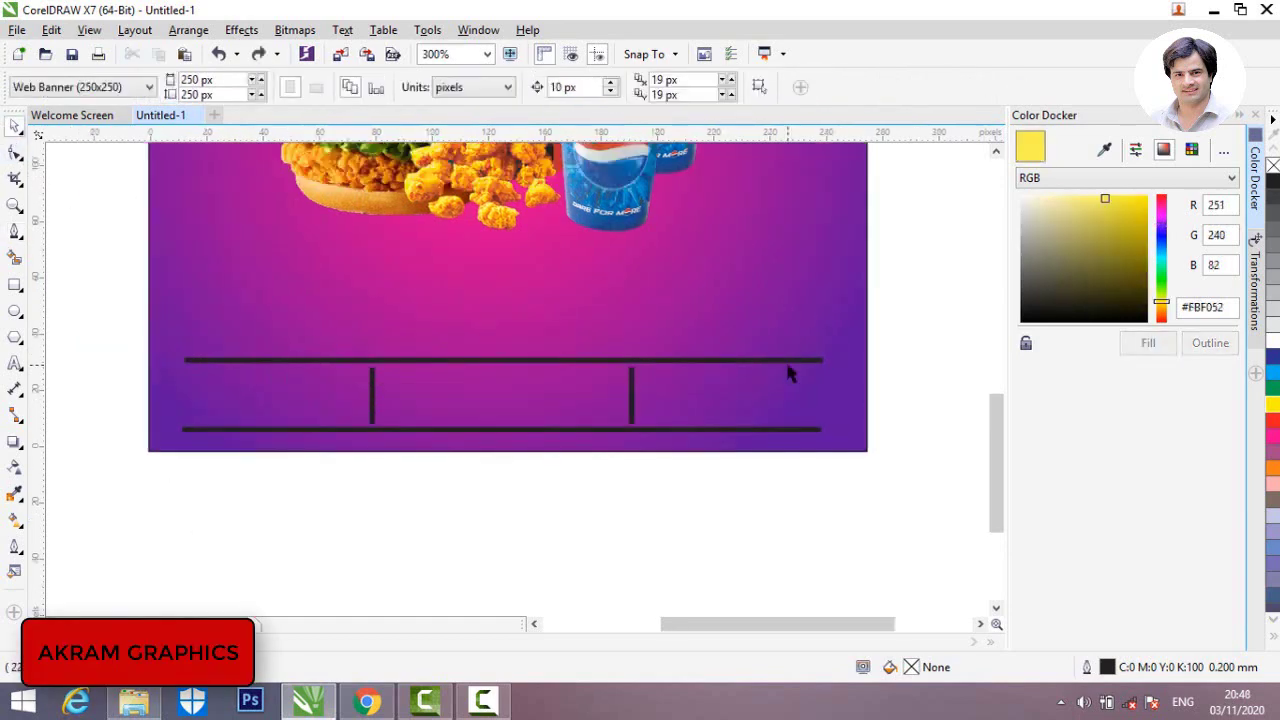
Step: Colour the outlines of both horizontal lines and both vertical dividers yellow (#FBF052)
{"action": "left_click", "coordinate": [788, 362]}
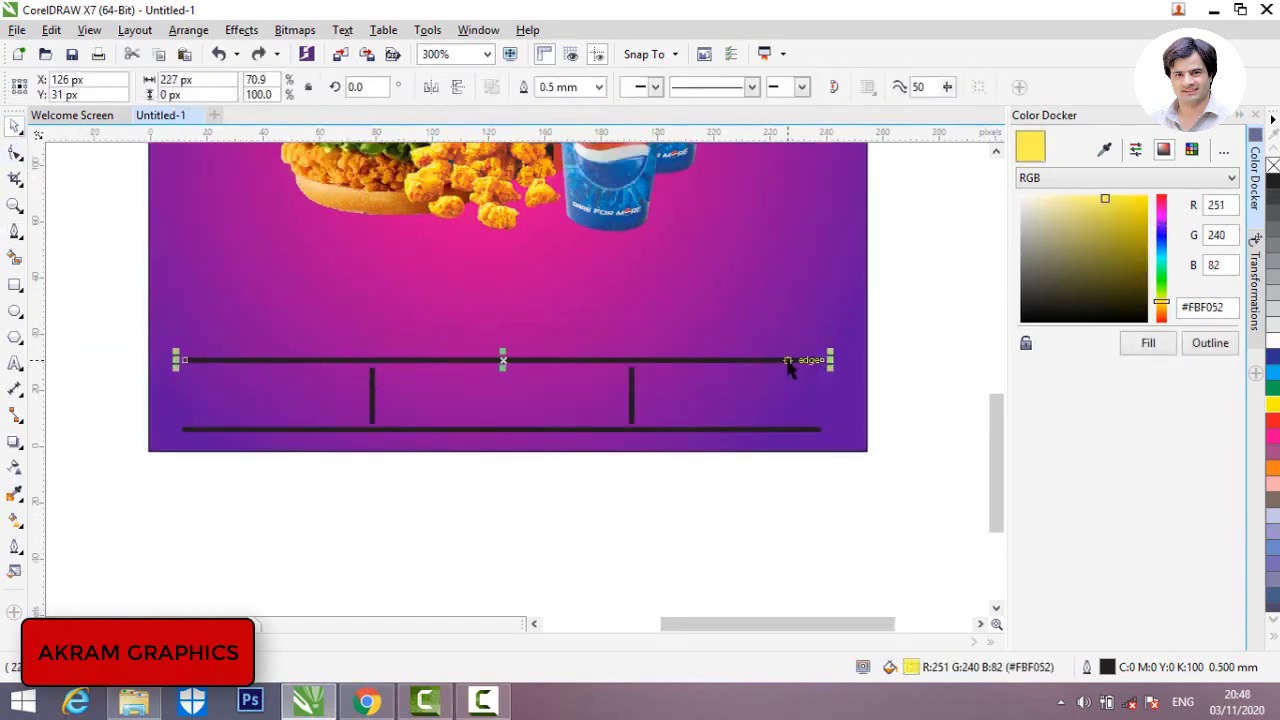
{"action": "left_click", "coordinate": [788, 432], "text": "shift"}
{"action": "left_click", "coordinate": [636, 398], "text": "shift"}
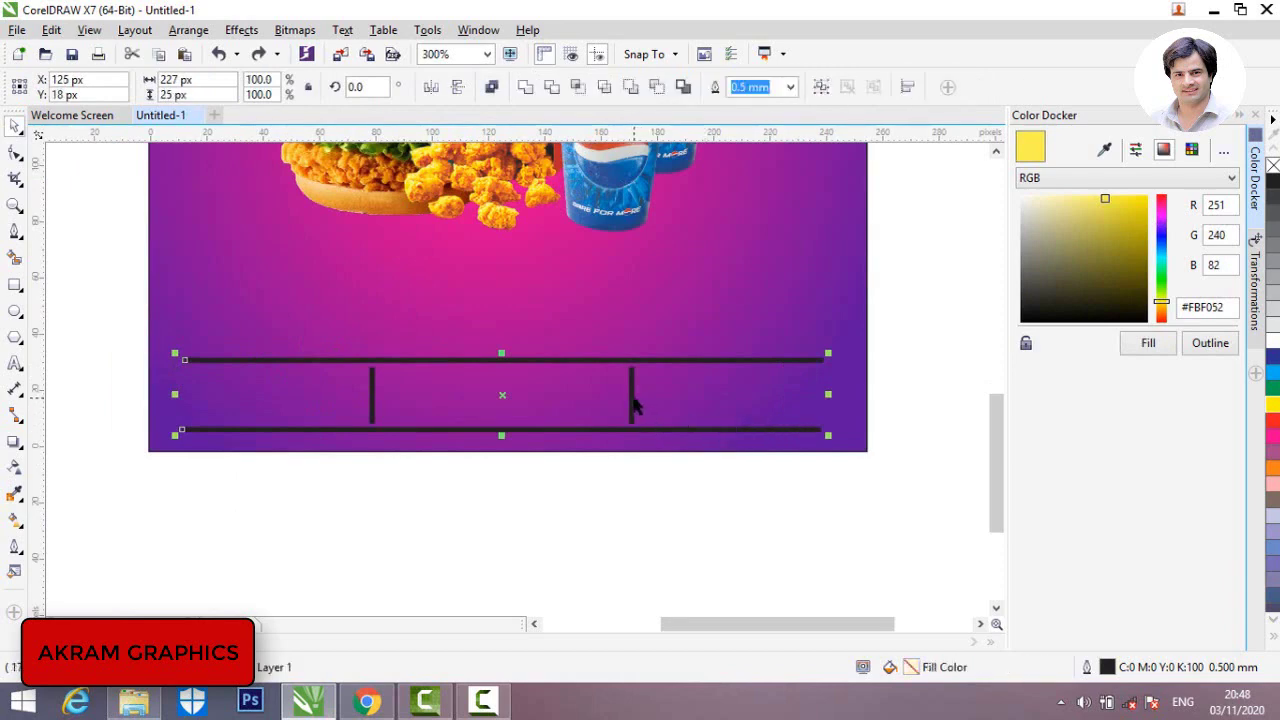
{"action": "left_click", "coordinate": [636, 404], "text": "shift"}
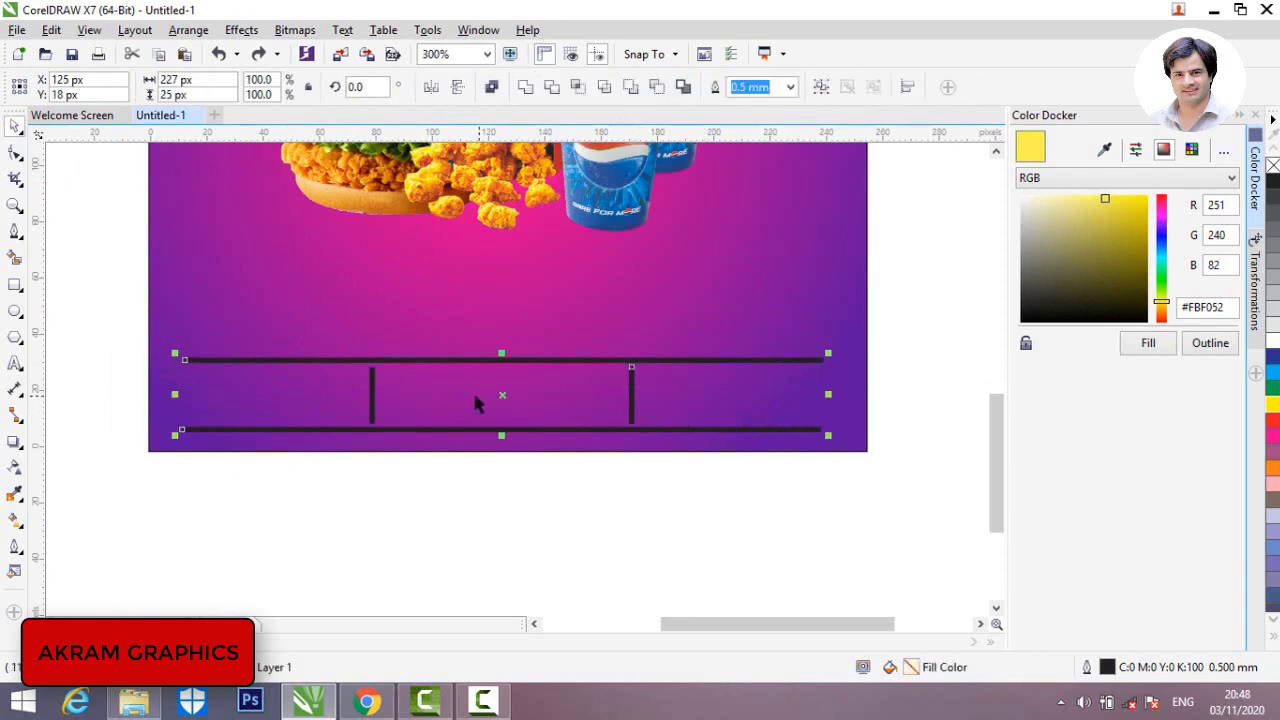
{"action": "left_click", "coordinate": [373, 405], "text": "shift"}
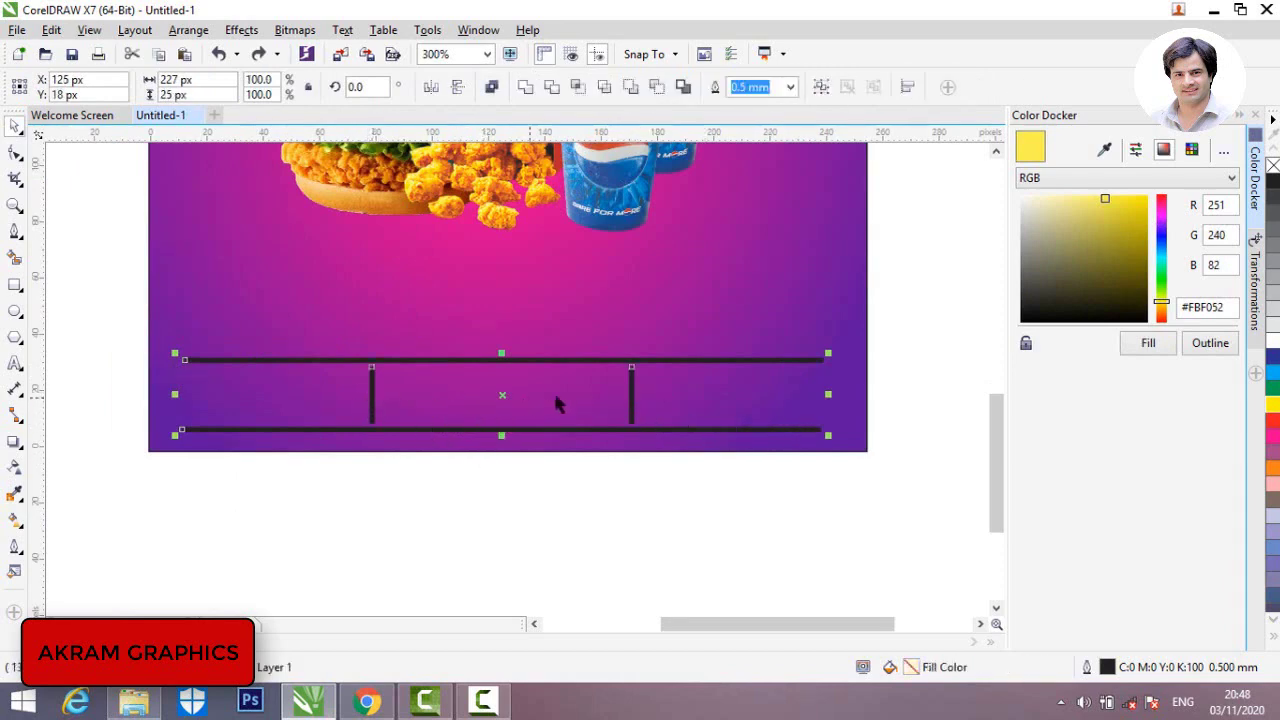
{"action": "left_click", "coordinate": [1210, 345]}
{"action": "left_click", "coordinate": [700, 508]}
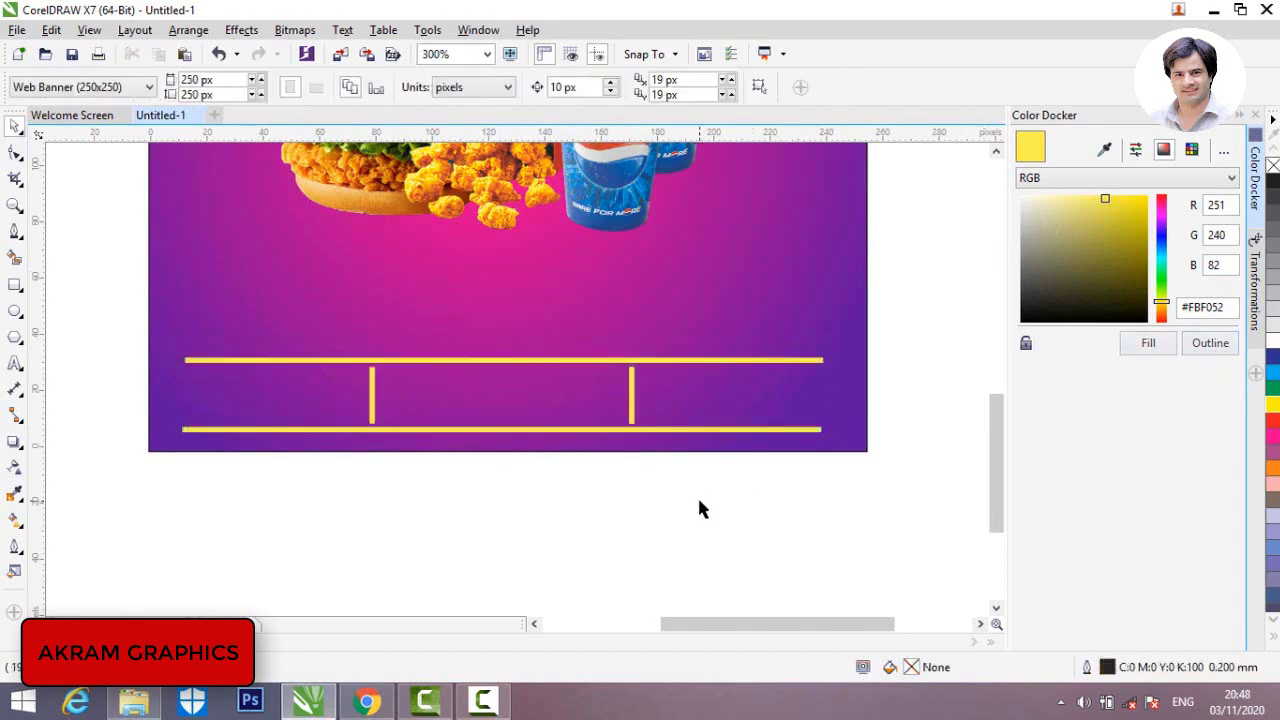
{"action": "scroll", "coordinate": [700, 509], "scroll_direction": "down", "scroll_amount": 1}
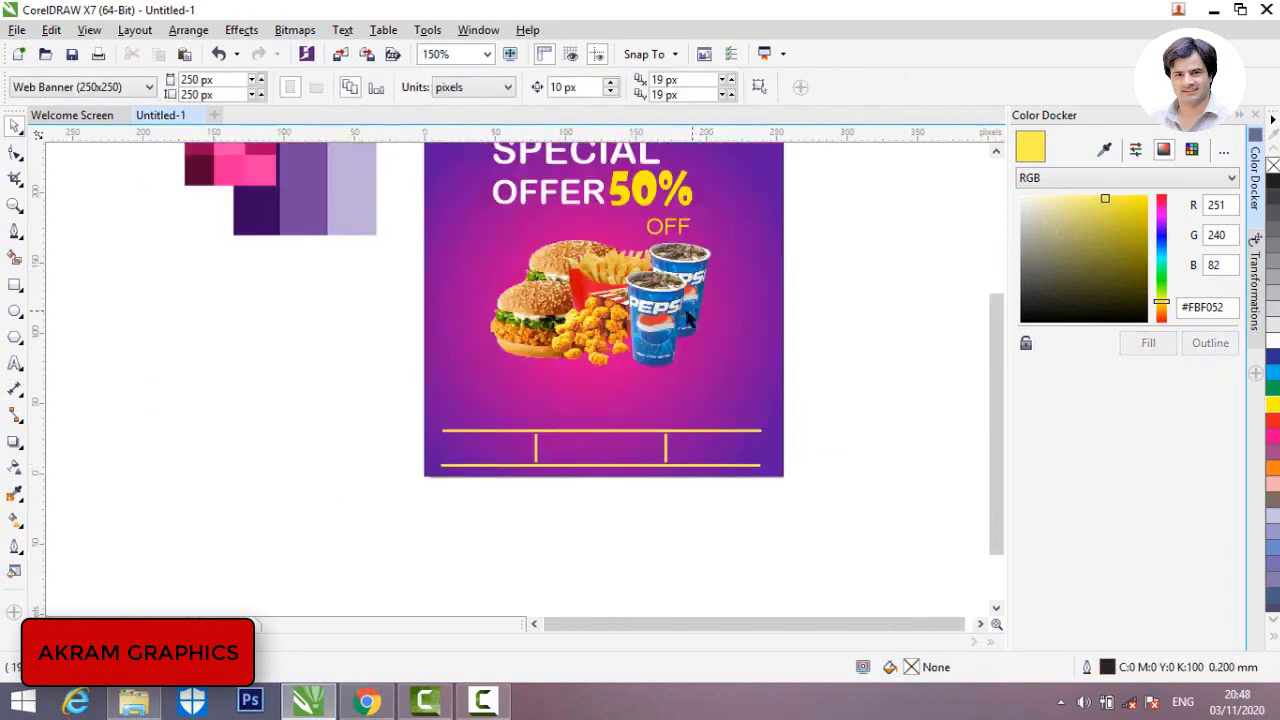
{"action": "left_click", "coordinate": [14, 365]}
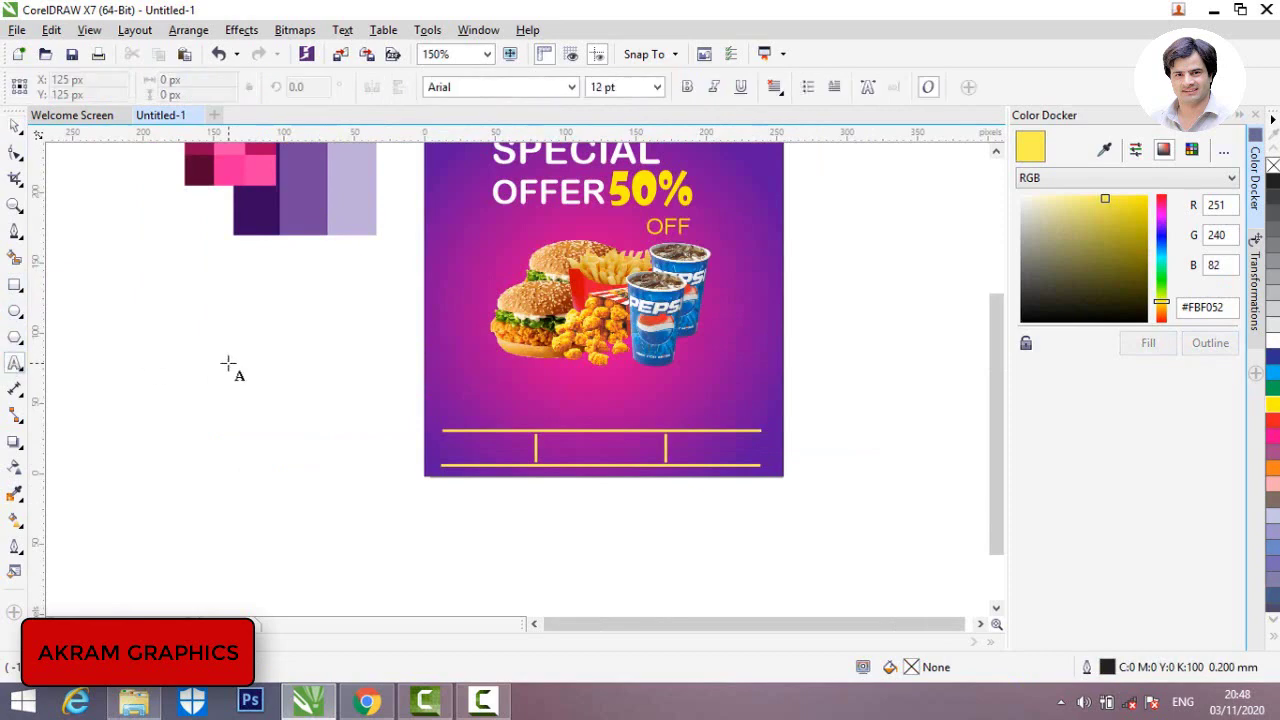
{"action": "left_click", "coordinate": [228, 366]}
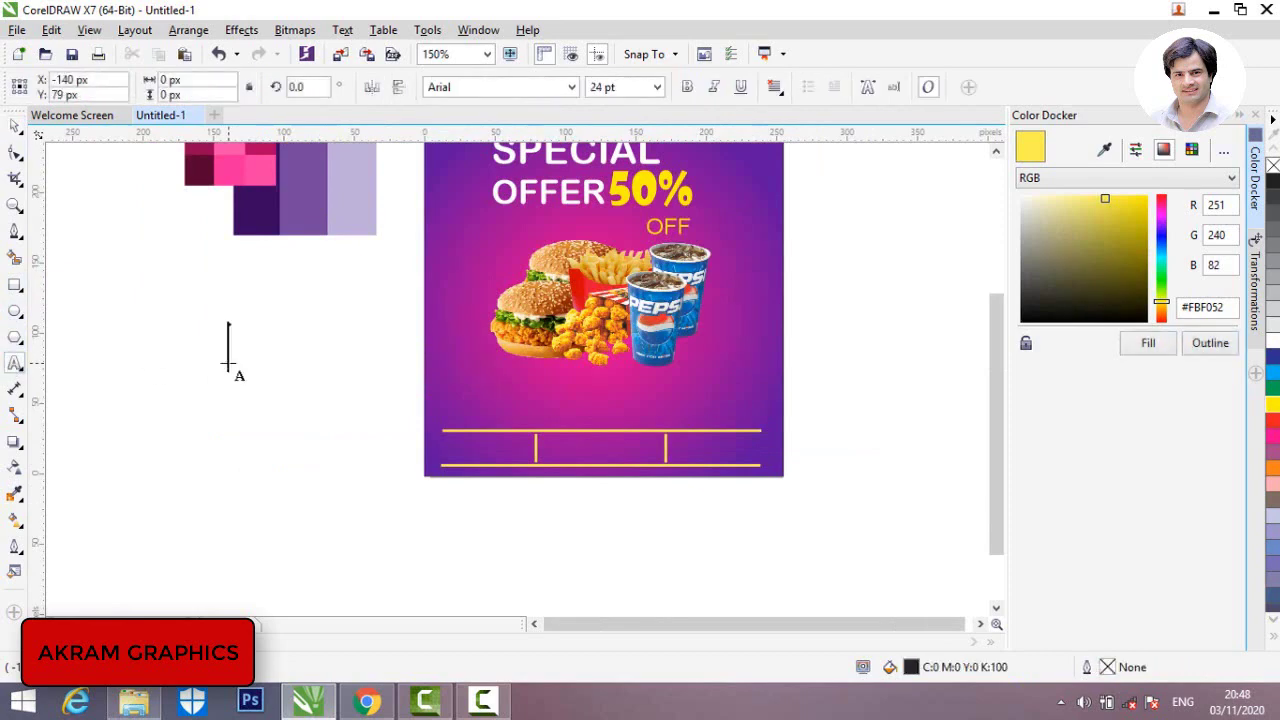
{"action": "type", "text": "WWW."}
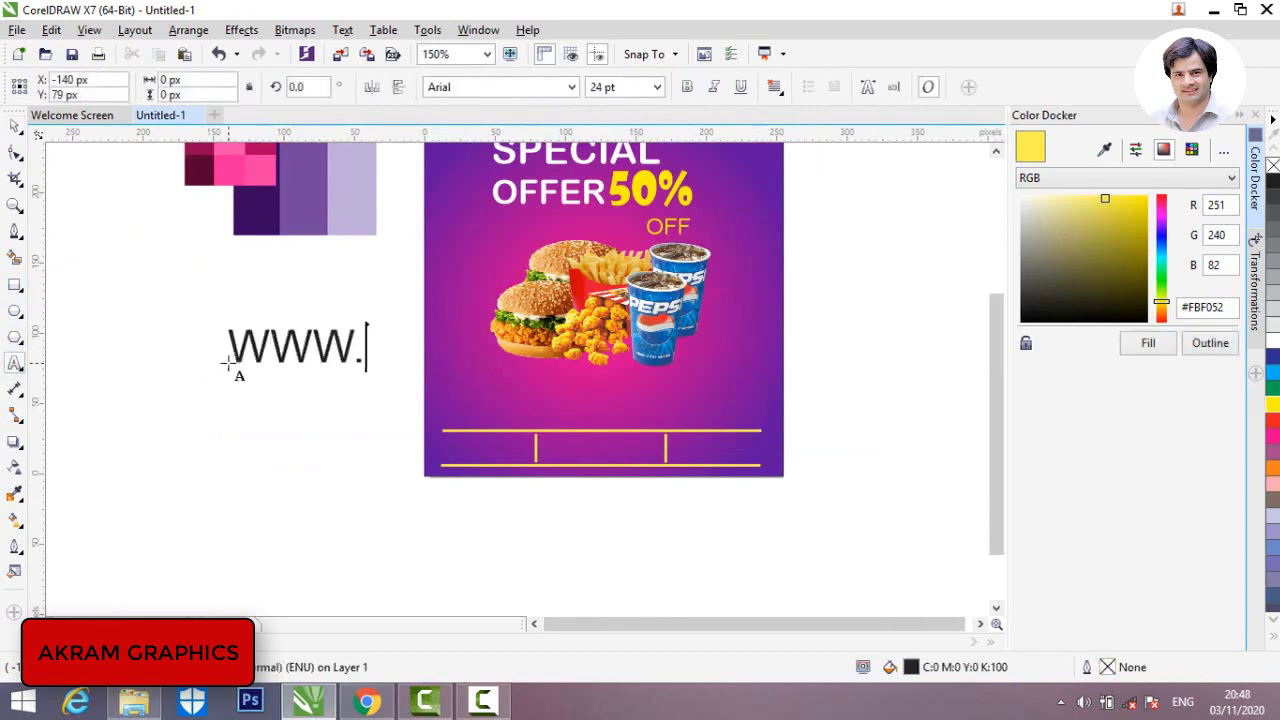
{"action": "type", "text": "KHAN"}
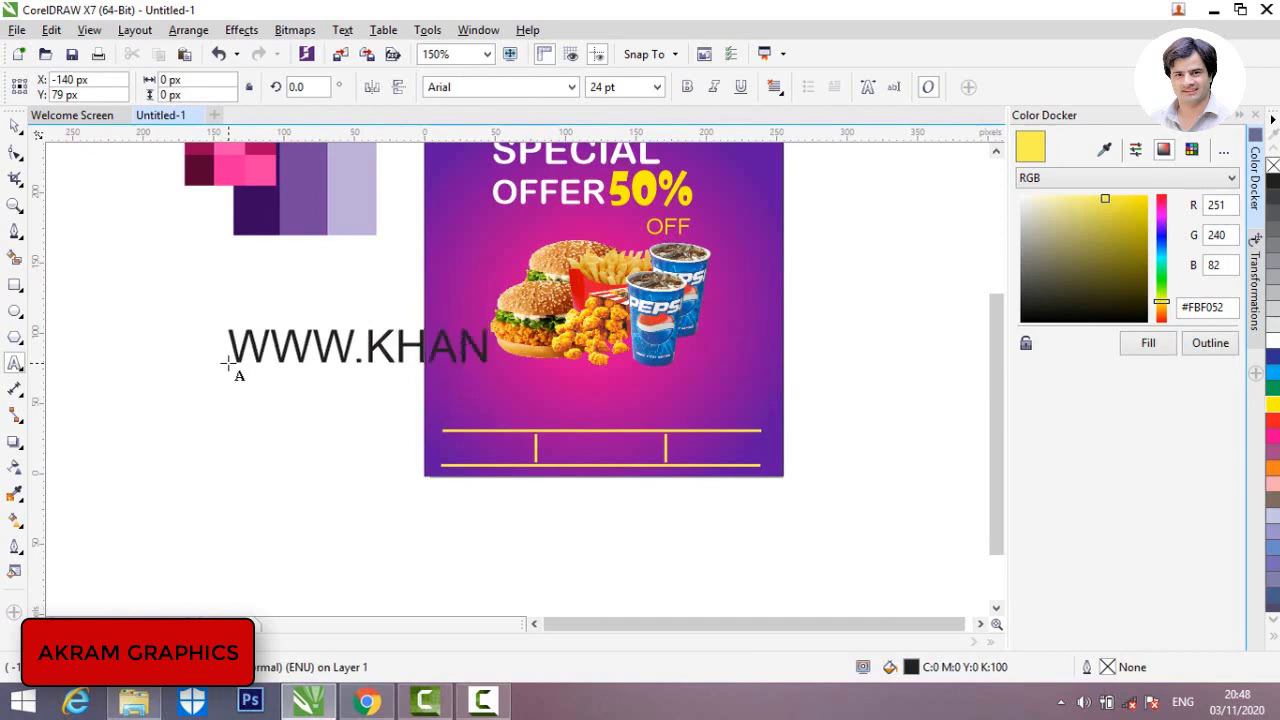
{"action": "type", "text": ".COM"}
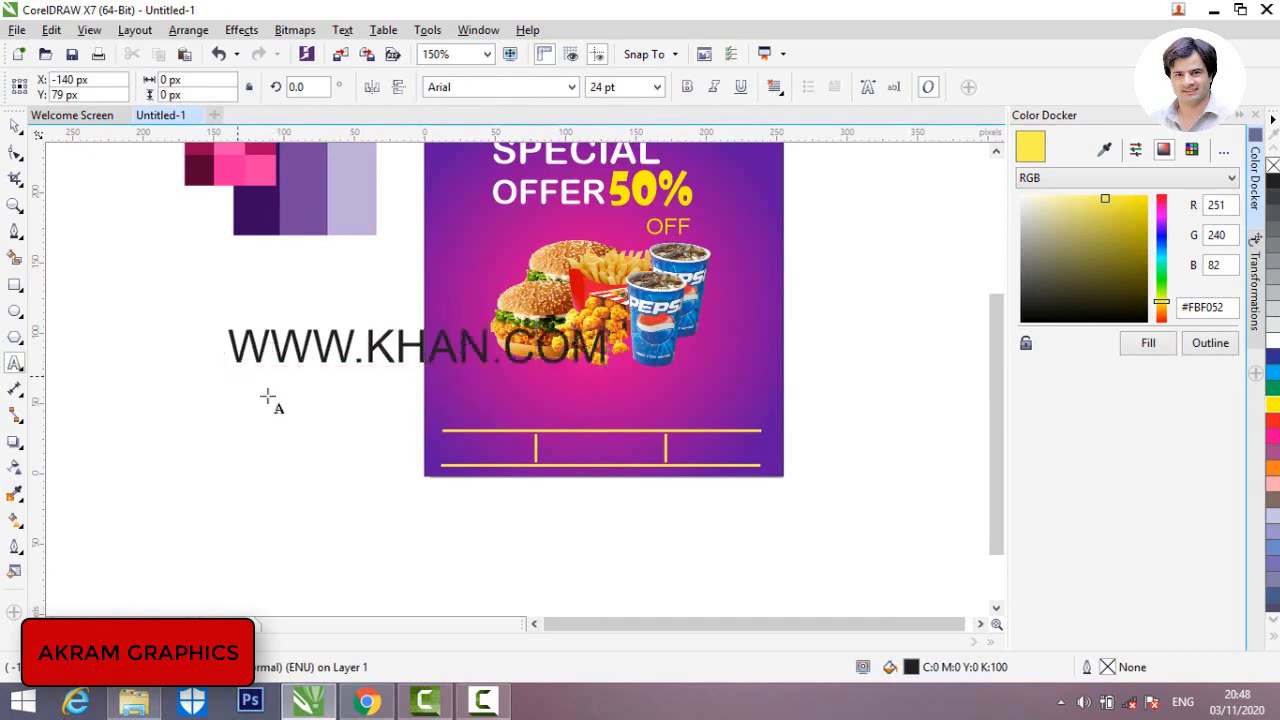
{"action": "left_click_drag", "start_coordinate": [608, 362], "coordinate": [180, 348]}
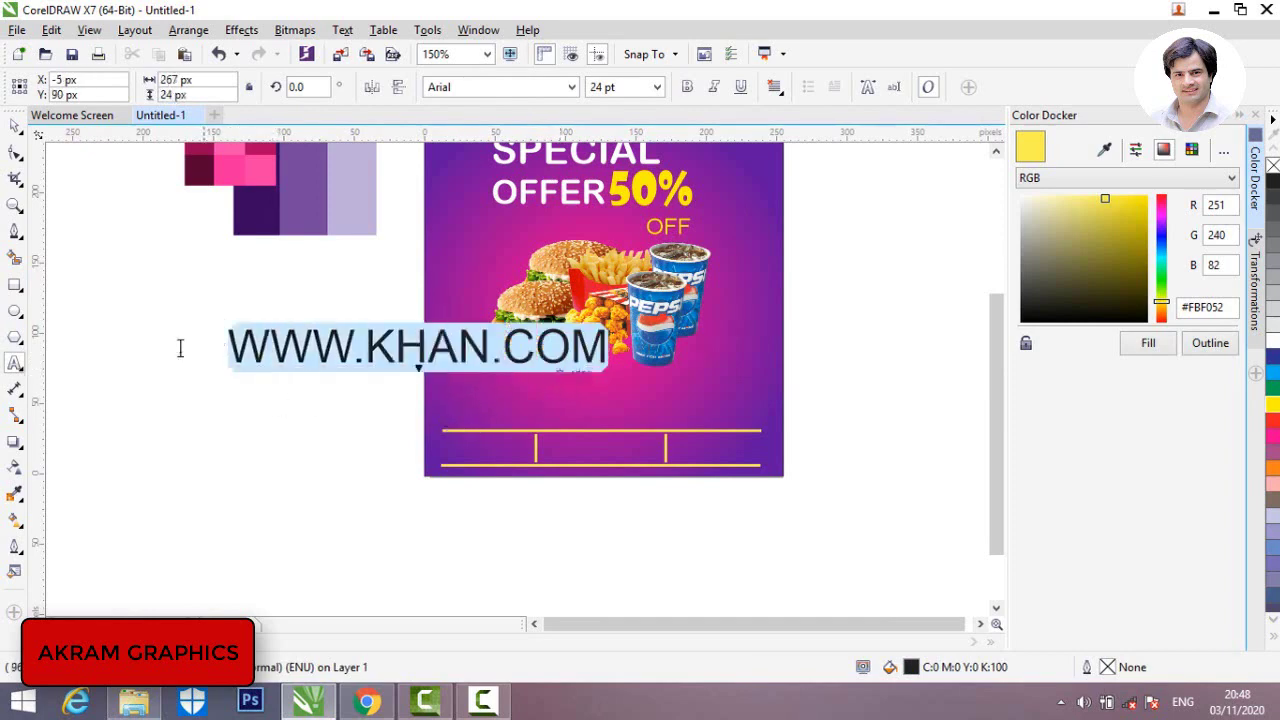
{"action": "left_click", "coordinate": [571, 89]}
{"action": "left_click", "coordinate": [550, 182]}
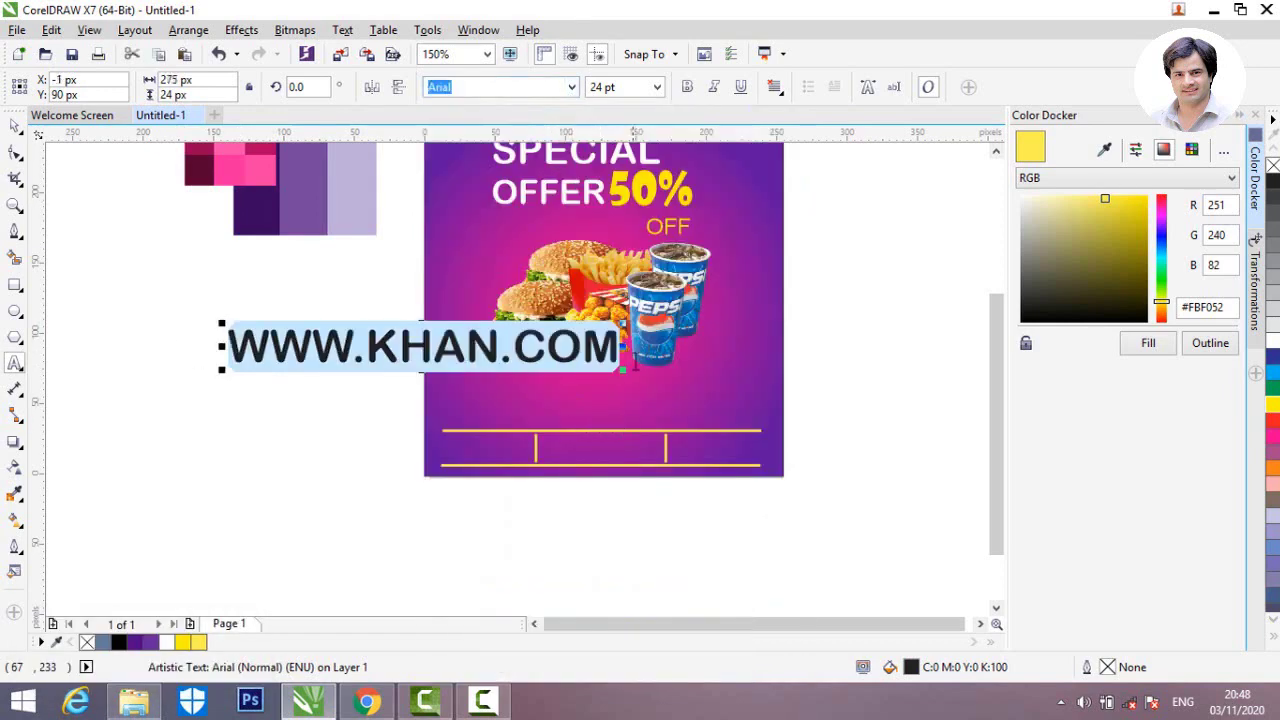
{"action": "left_click_drag", "start_coordinate": [632, 466], "coordinate": [642, 416]}
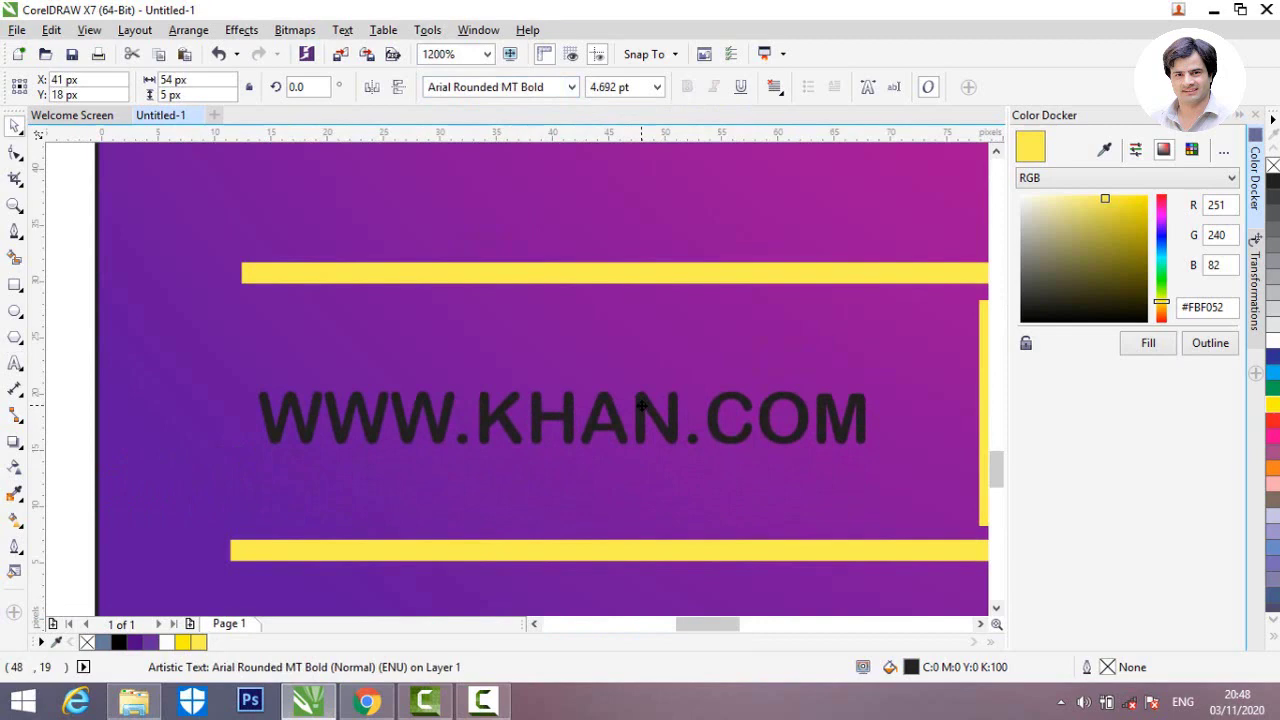
{"action": "scroll", "coordinate": [640, 408], "scroll_direction": "down", "scroll_amount": 2}
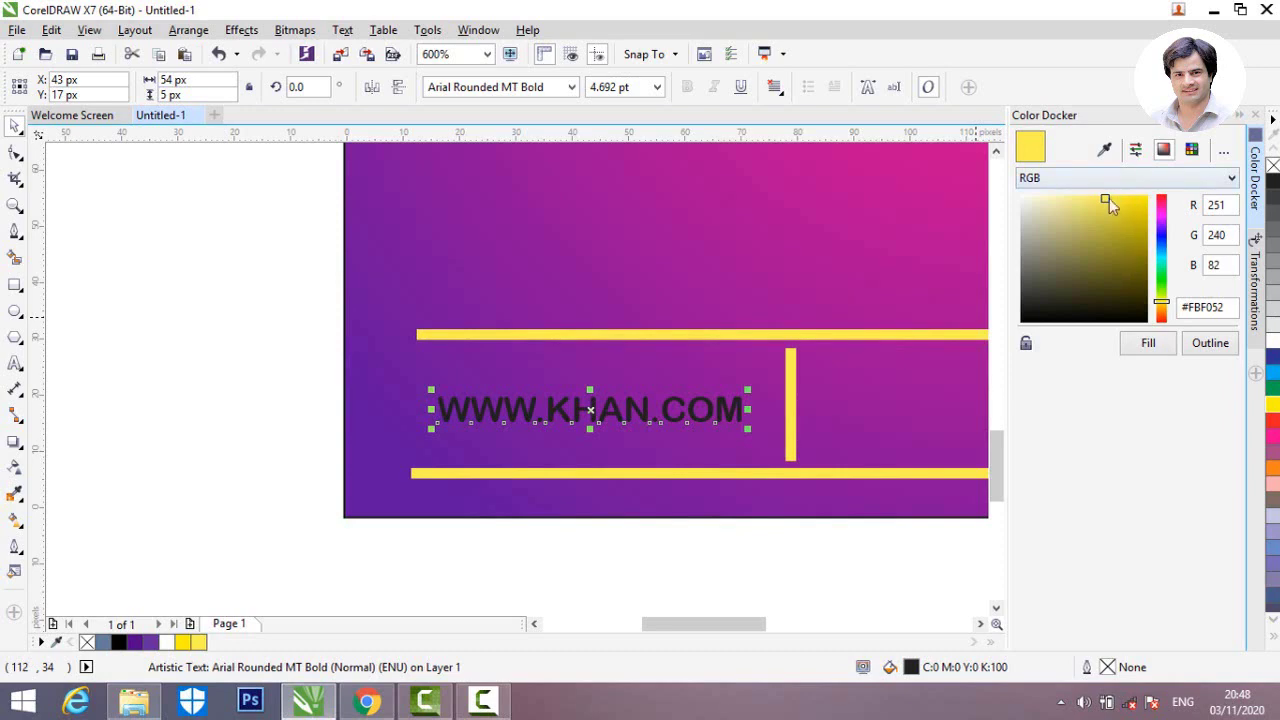
{"action": "left_click_drag", "start_coordinate": [1109, 198], "coordinate": [1118, 200]}
{"action": "left_click", "coordinate": [182, 354]}
{"action": "scroll", "coordinate": [180, 354], "scroll_direction": "down", "scroll_amount": 1}
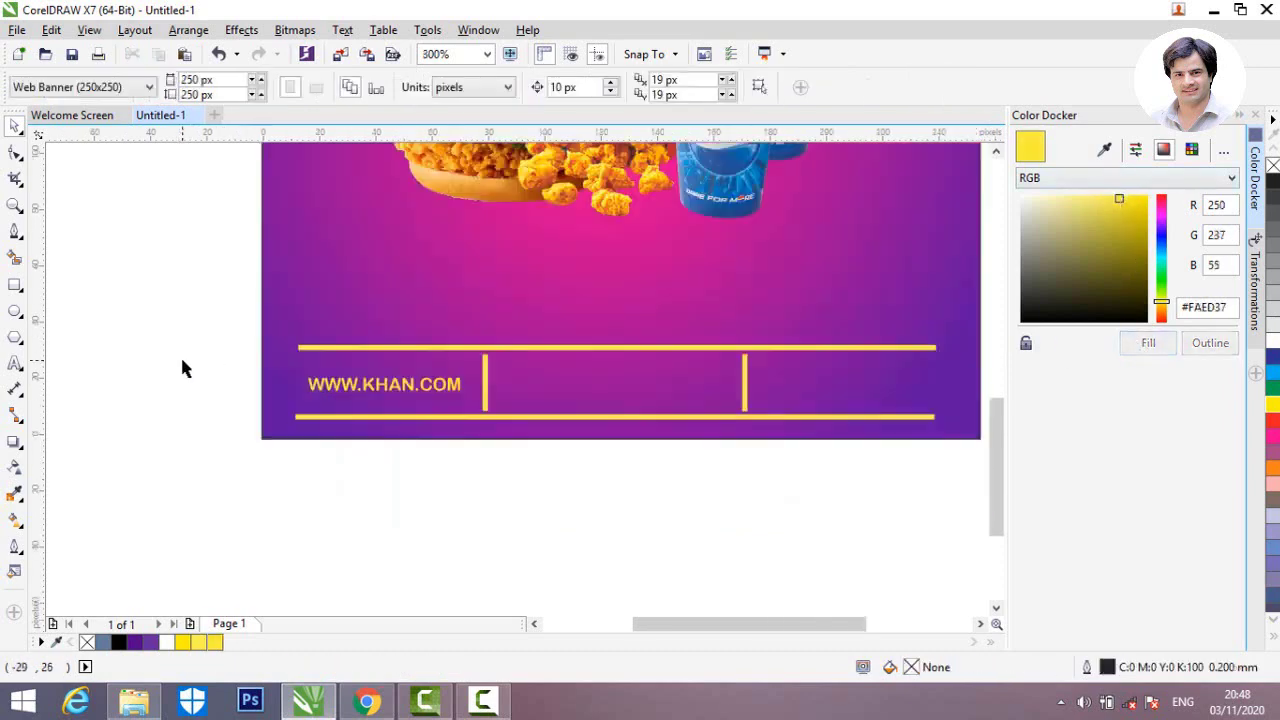
Step: Duplicate the website text into the middle footer compartment, replace it with the contact phone number and centre it between the dividers
{"action": "left_click", "coordinate": [374, 394]}
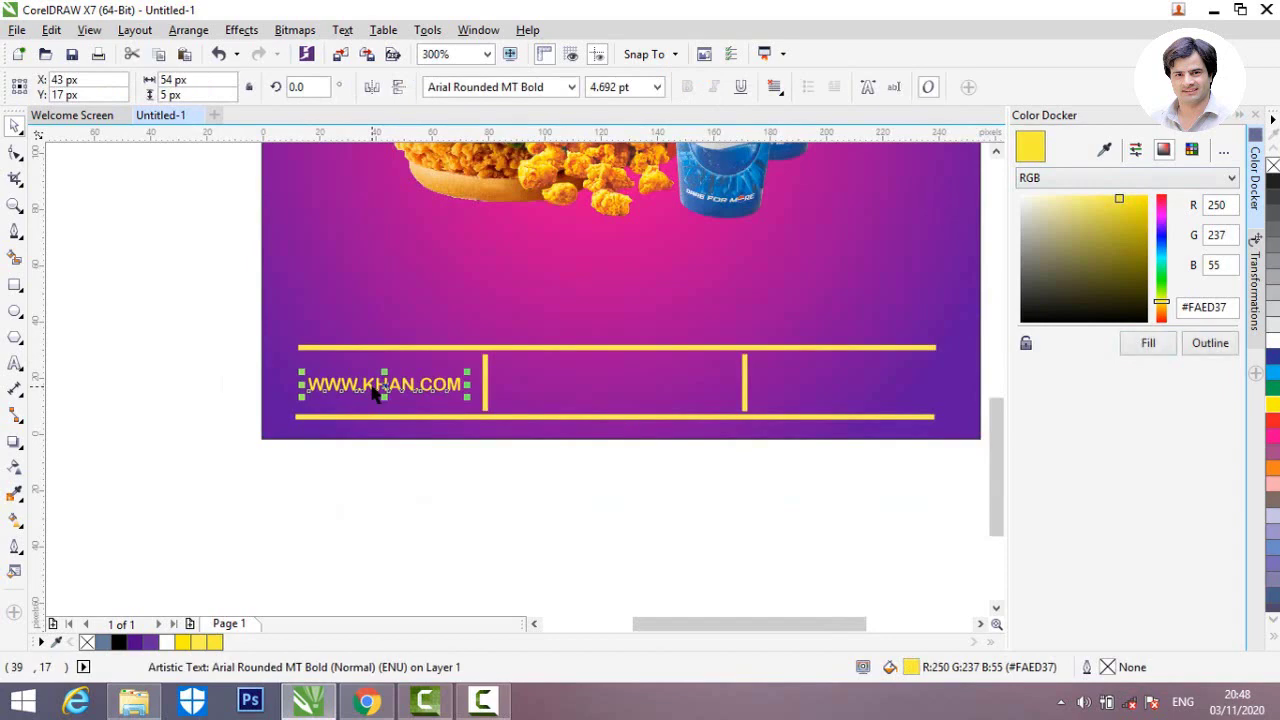
{"action": "left_click_drag", "start_coordinate": [374, 394], "coordinate": [551, 385]}
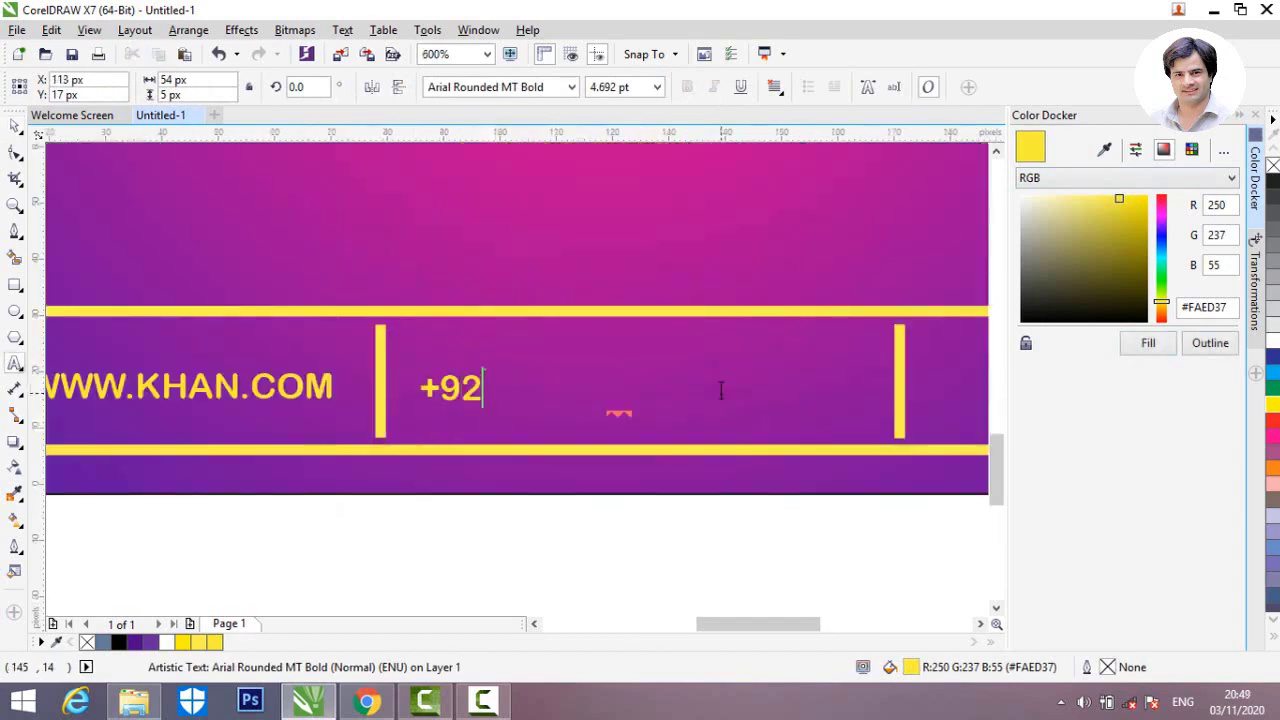
{"action": "type", "text": "12345678"}
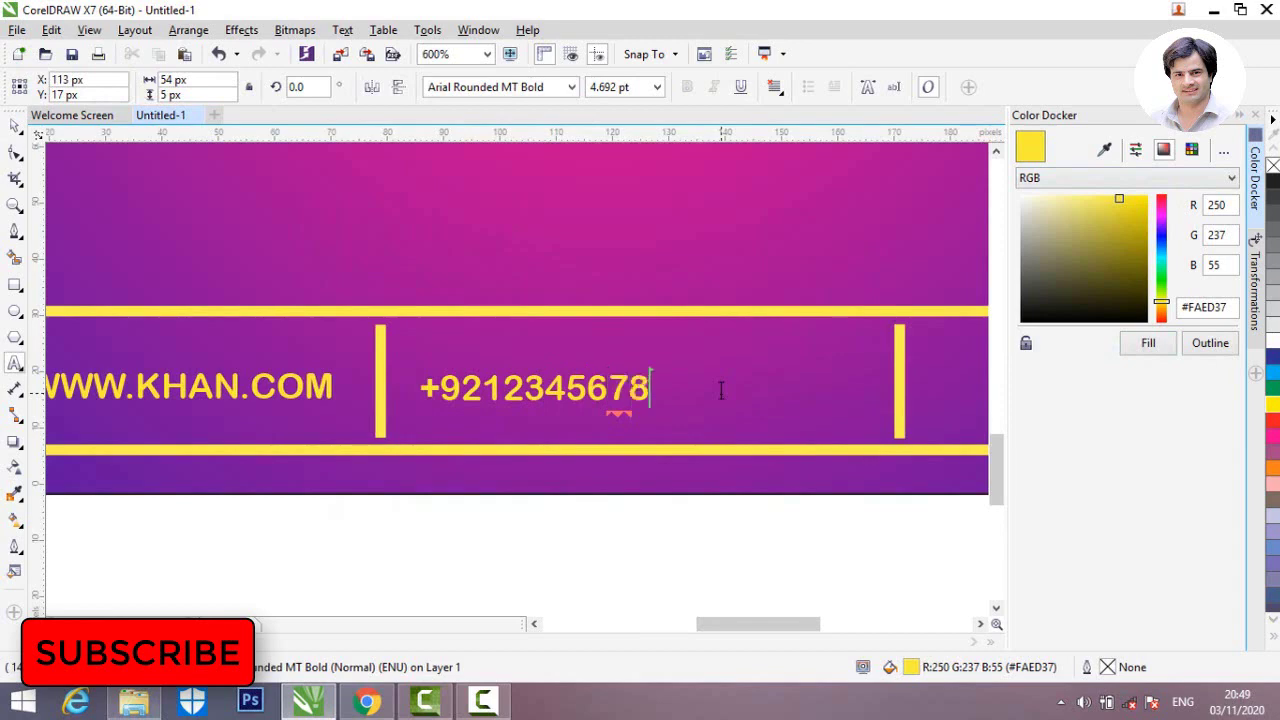
{"action": "type", "text": "89"}
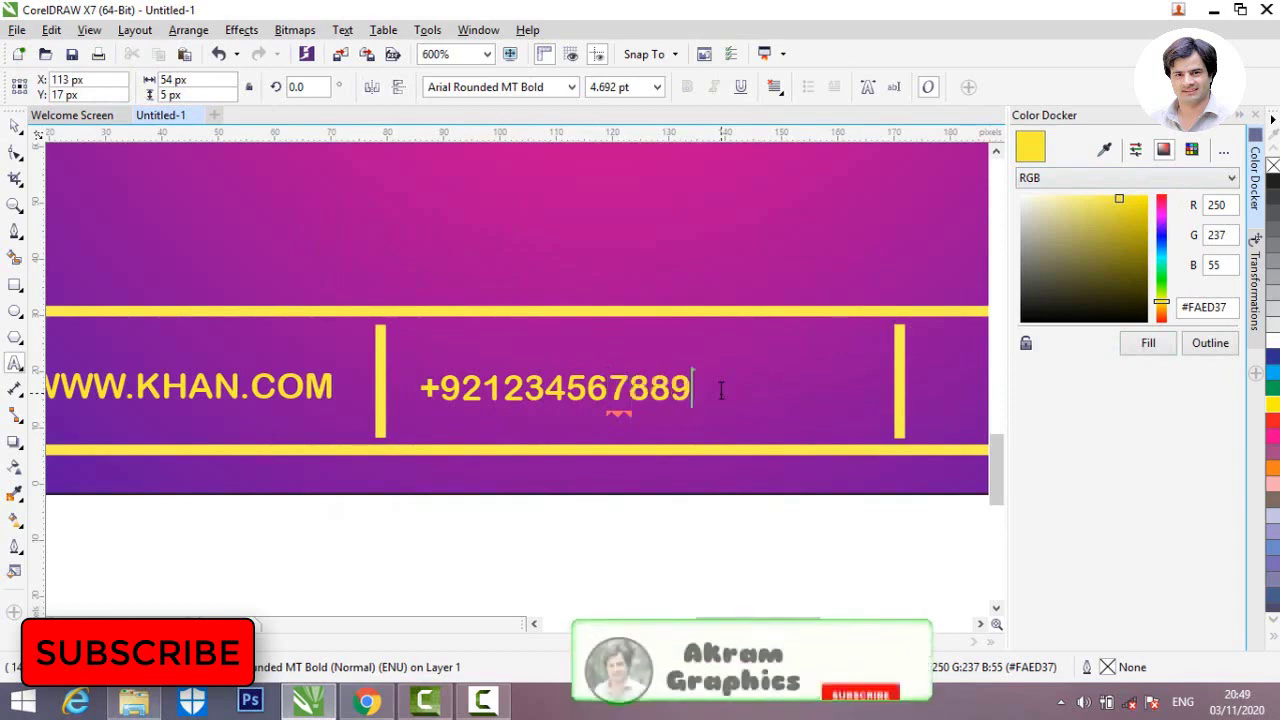
{"action": "key", "text": "ctrl+space"}
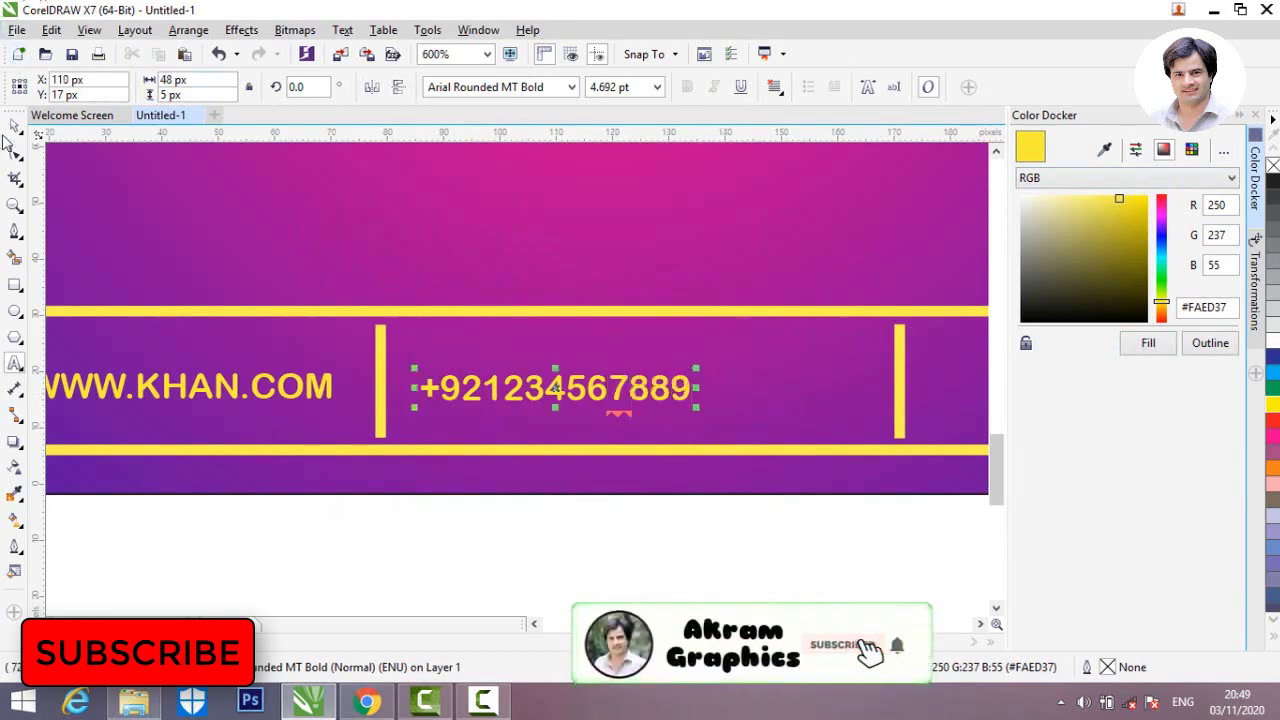
{"action": "left_click", "coordinate": [702, 537]}
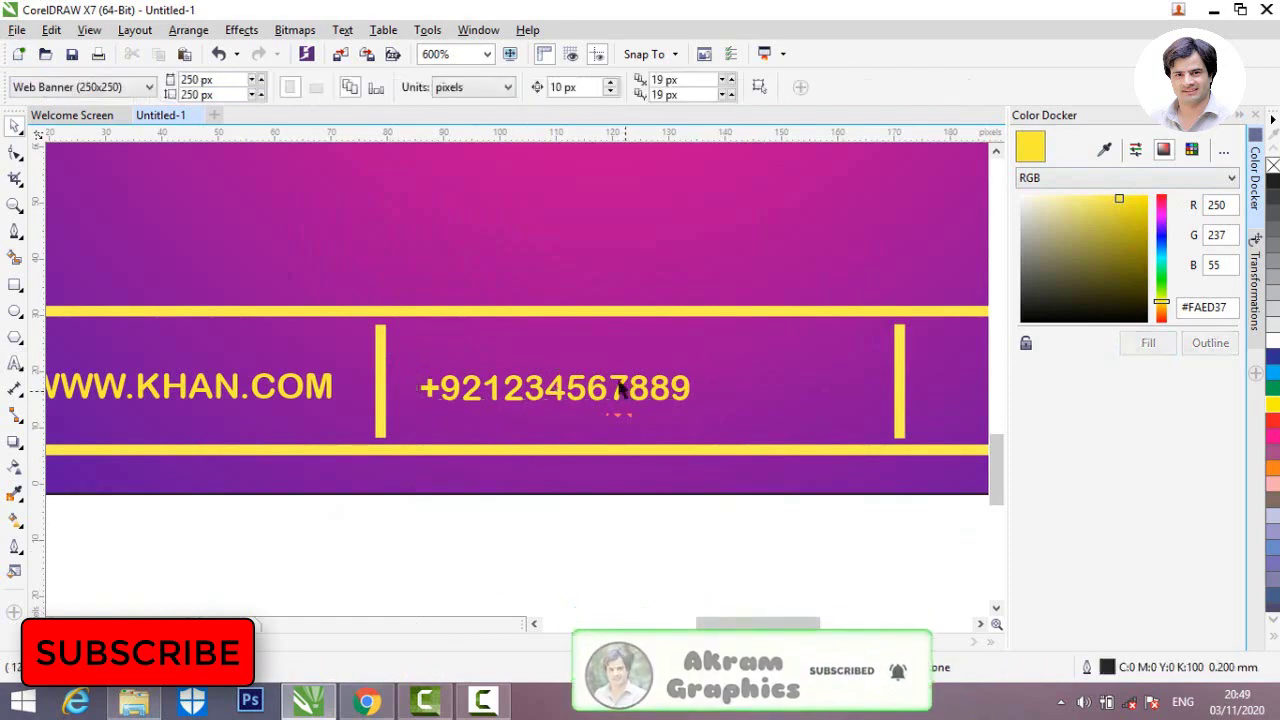
{"action": "left_click_drag", "start_coordinate": [620, 387], "coordinate": [723, 381]}
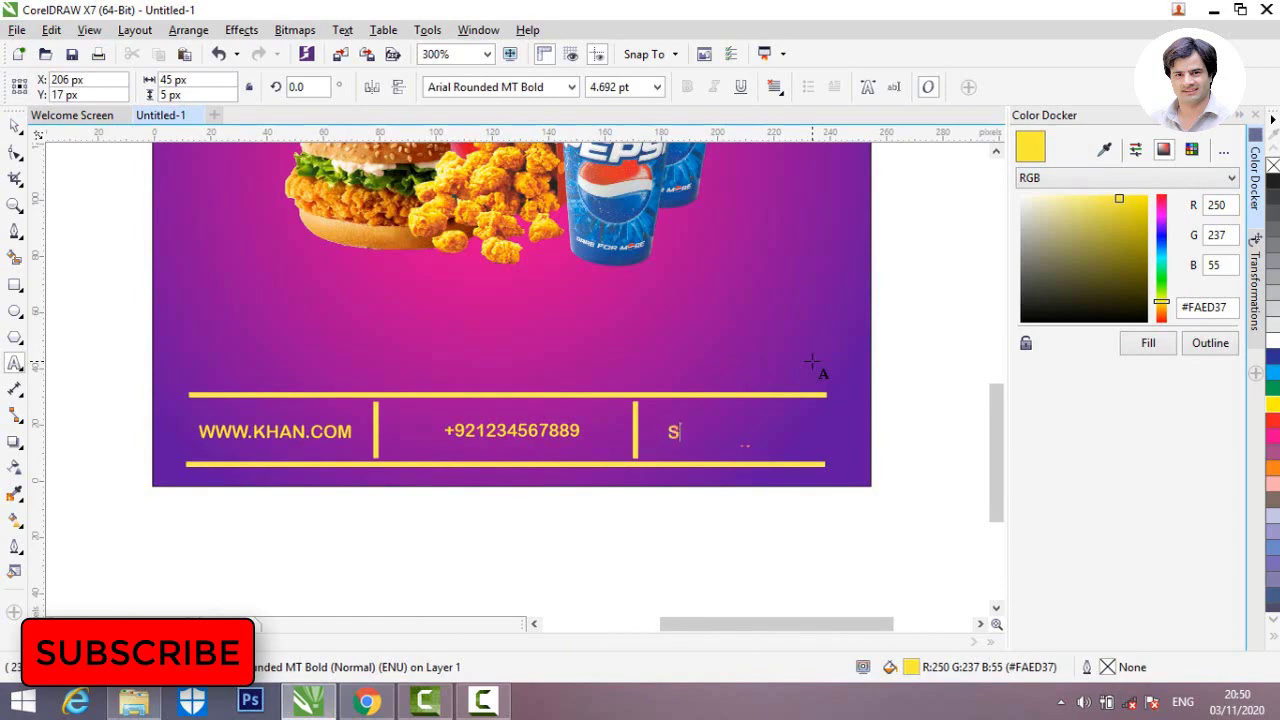
Step: Enter the street address as the text of the third footer compartment and position it between the yellow lines at about X 208 px, Y 19 px
{"action": "type", "text": "TREET NO 10 PK"}
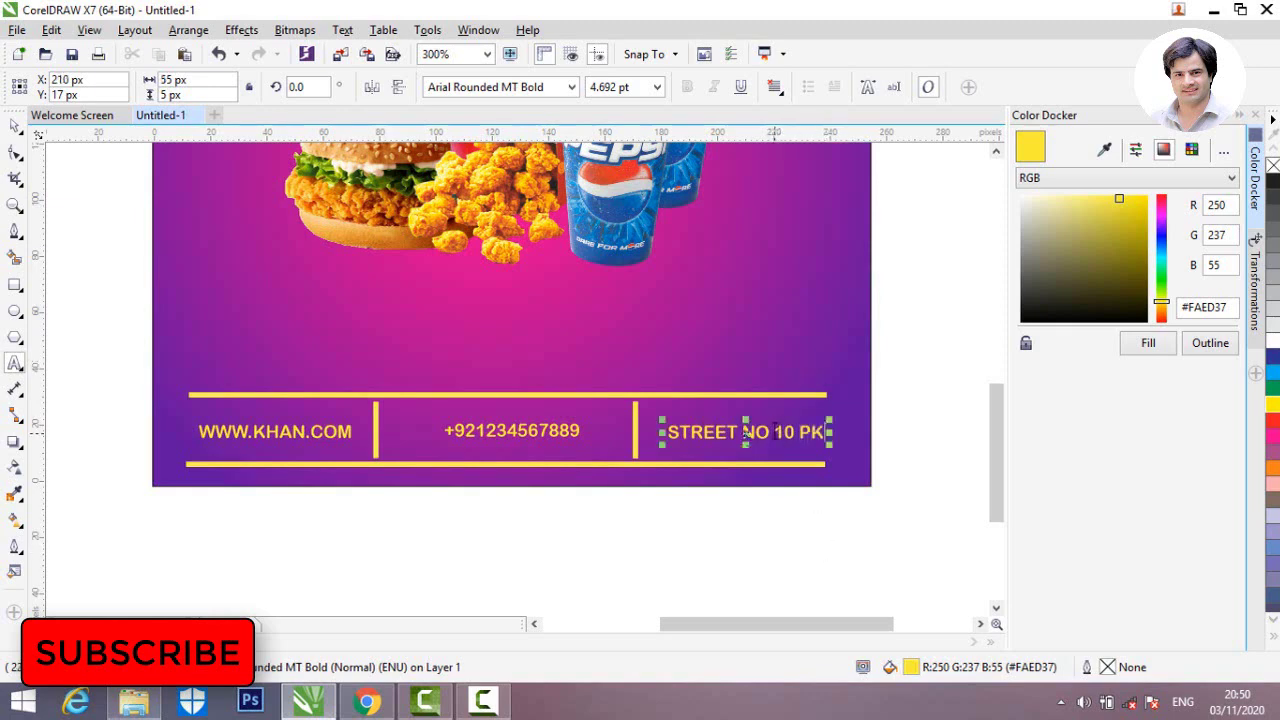
{"action": "scroll", "coordinate": [776, 433], "scroll_direction": "up", "scroll_amount": 2}
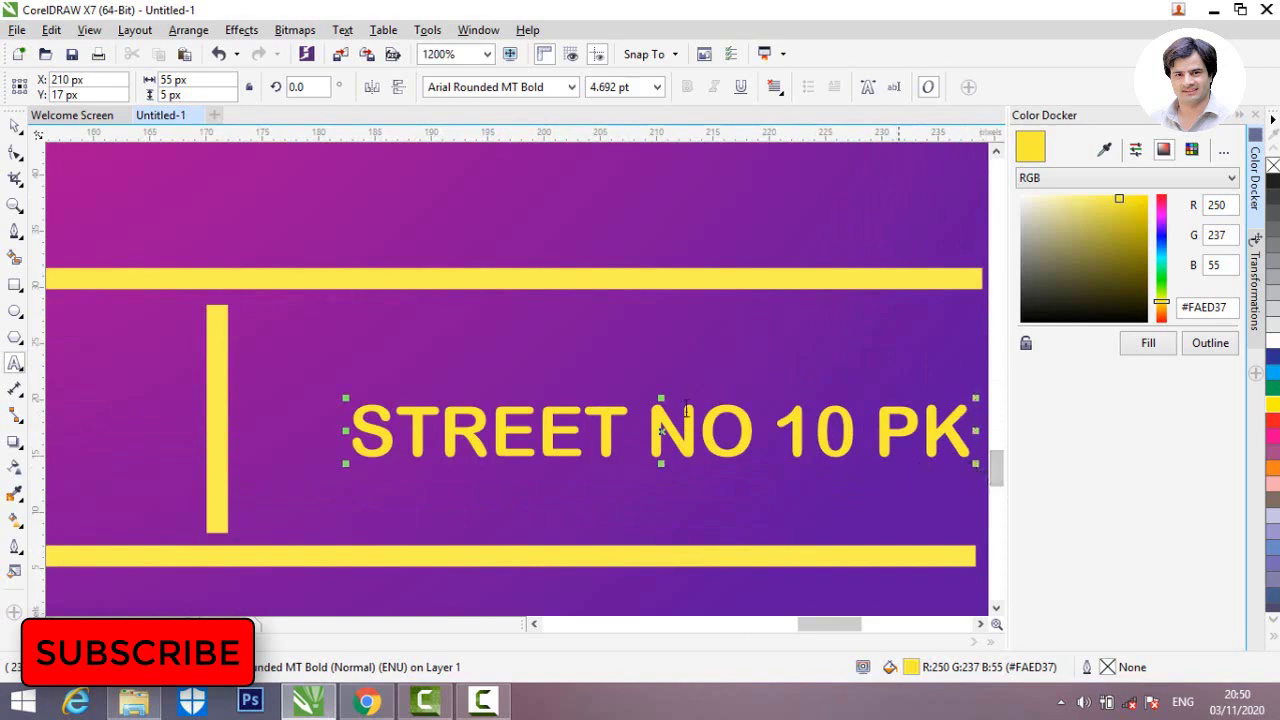
{"action": "scroll", "coordinate": [660, 428], "scroll_direction": "down", "scroll_amount": 2}
{"action": "left_click", "coordinate": [15, 125]}
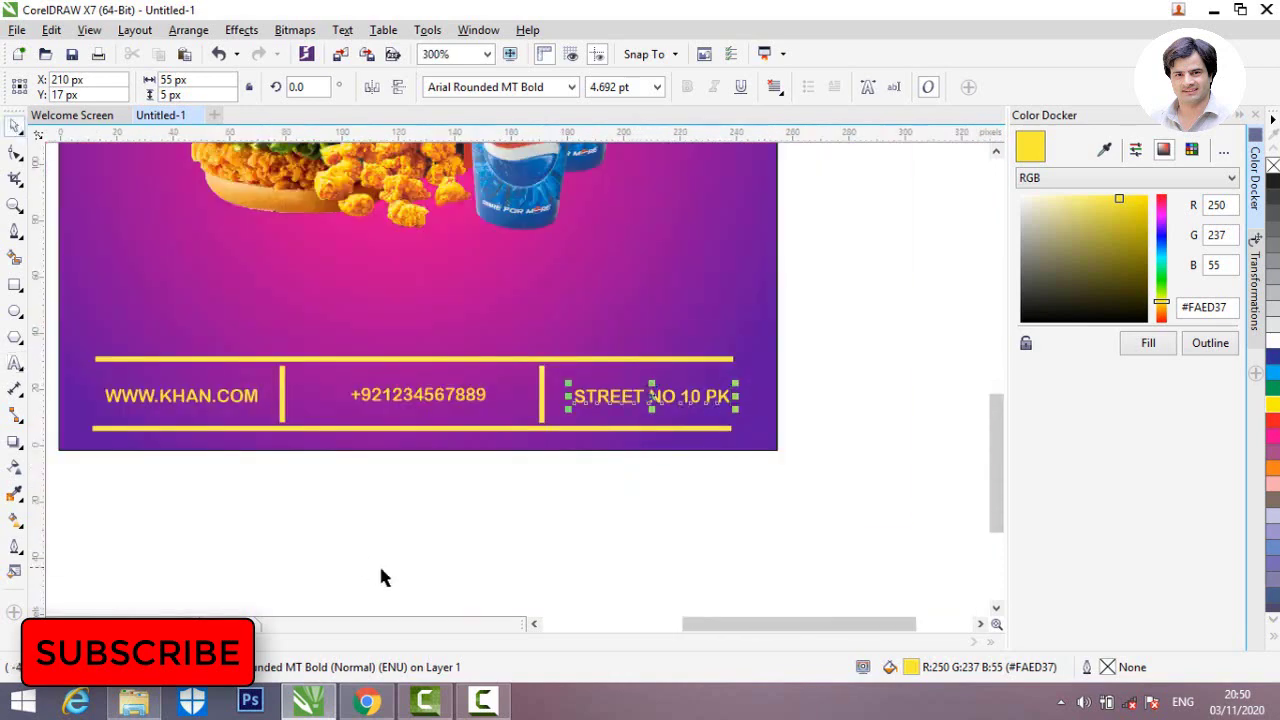
{"action": "left_click", "coordinate": [380, 574]}
{"action": "scroll", "coordinate": [605, 400], "scroll_direction": "up", "scroll_amount": 1}
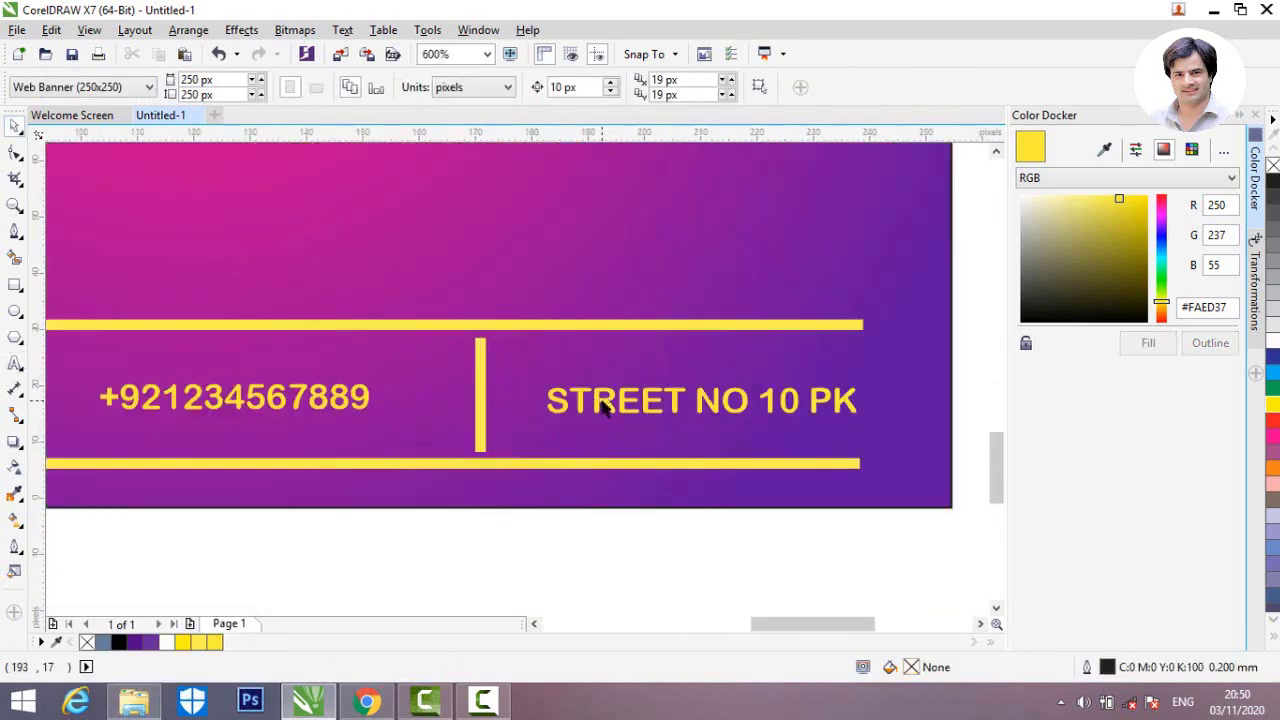
{"action": "left_click_drag", "start_coordinate": [600, 420], "coordinate": [585, 410]}
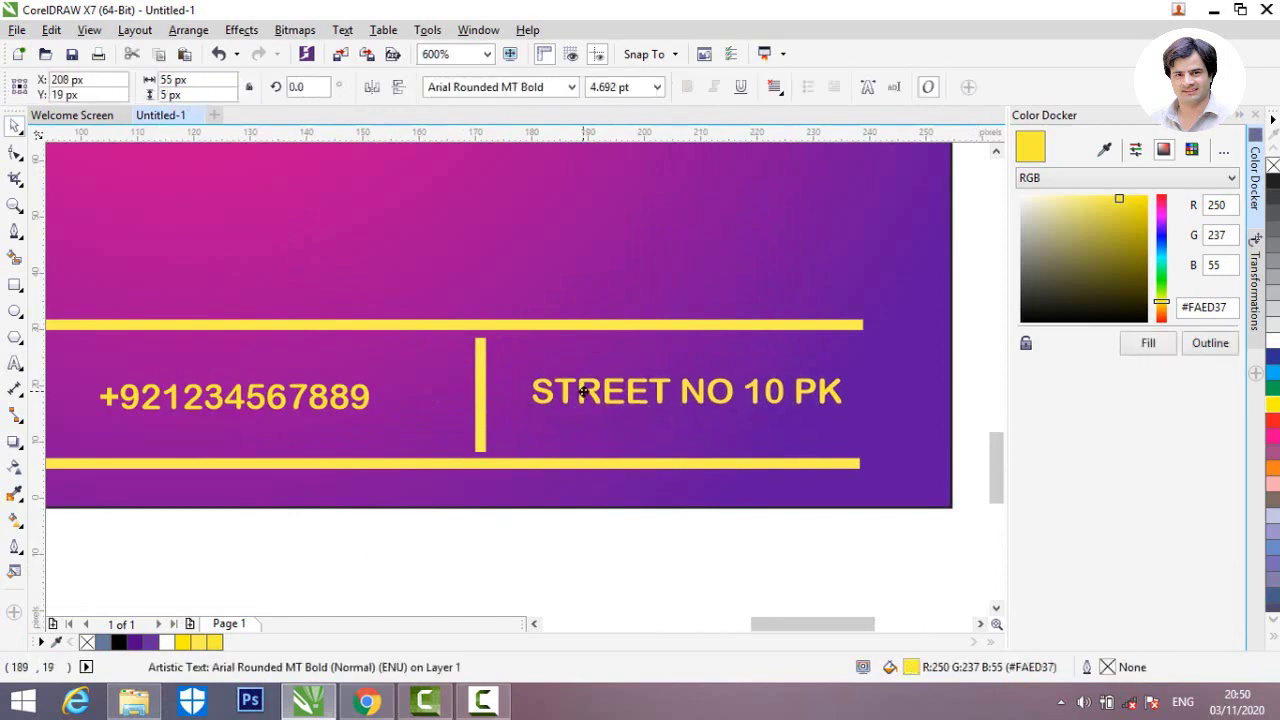
{"action": "left_click", "coordinate": [586, 560]}
Step: Enlarge the food image proportionally from its centre to about 194 × 119 px
{"action": "scroll", "coordinate": [697, 547], "scroll_direction": "down", "scroll_amount": 2}
{"action": "left_click", "coordinate": [689, 397]}
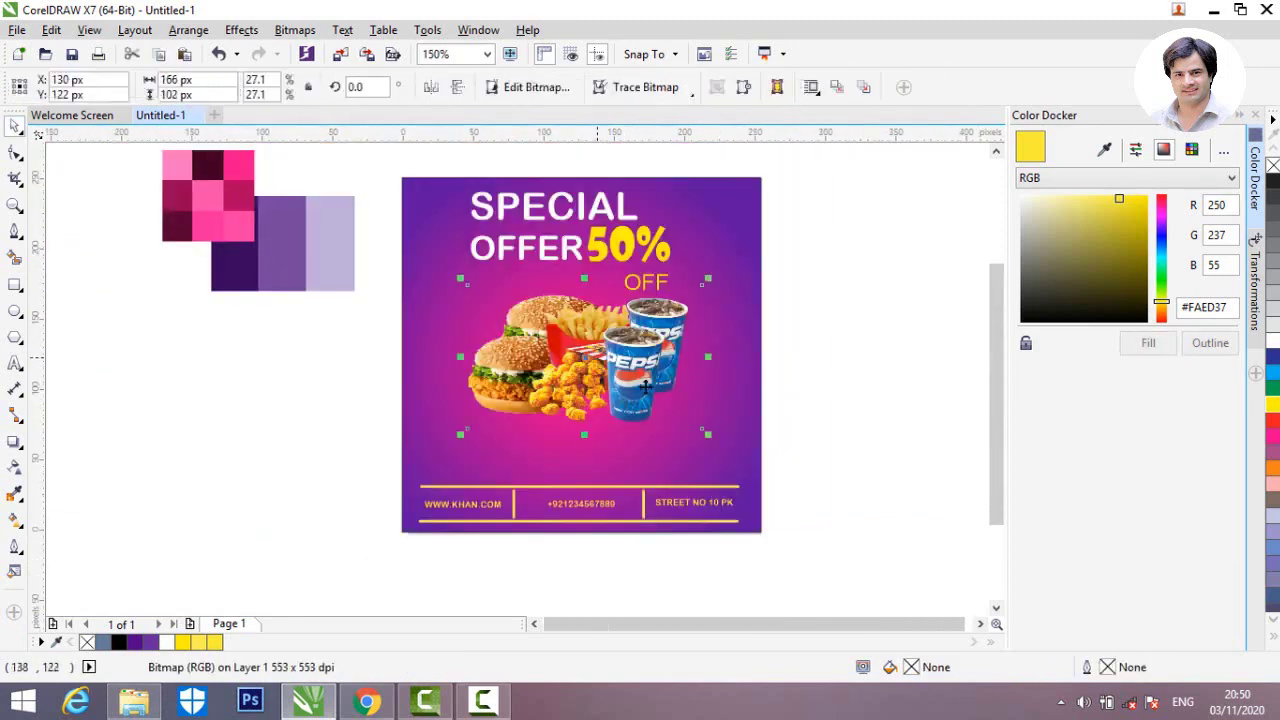
{"action": "scroll", "coordinate": [689, 397], "scroll_direction": "up", "scroll_amount": 1}
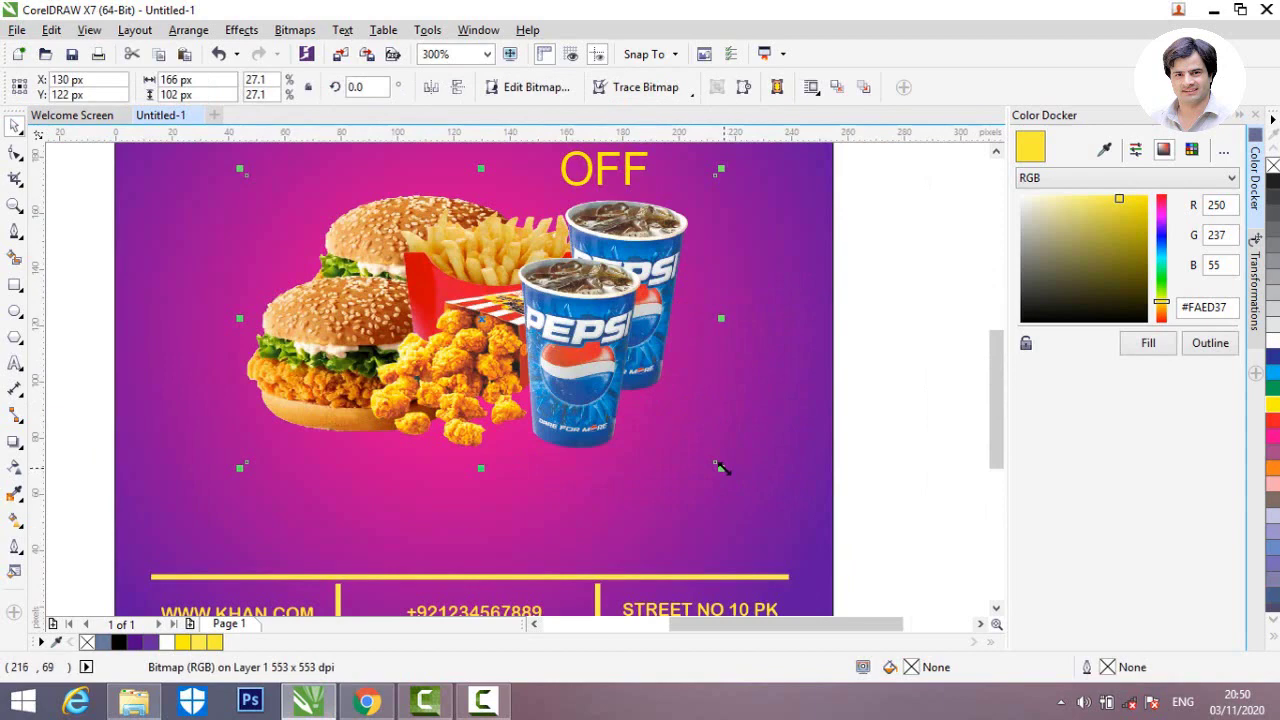
{"action": "left_click_drag", "start_coordinate": [720, 467], "coordinate": [756, 500]}
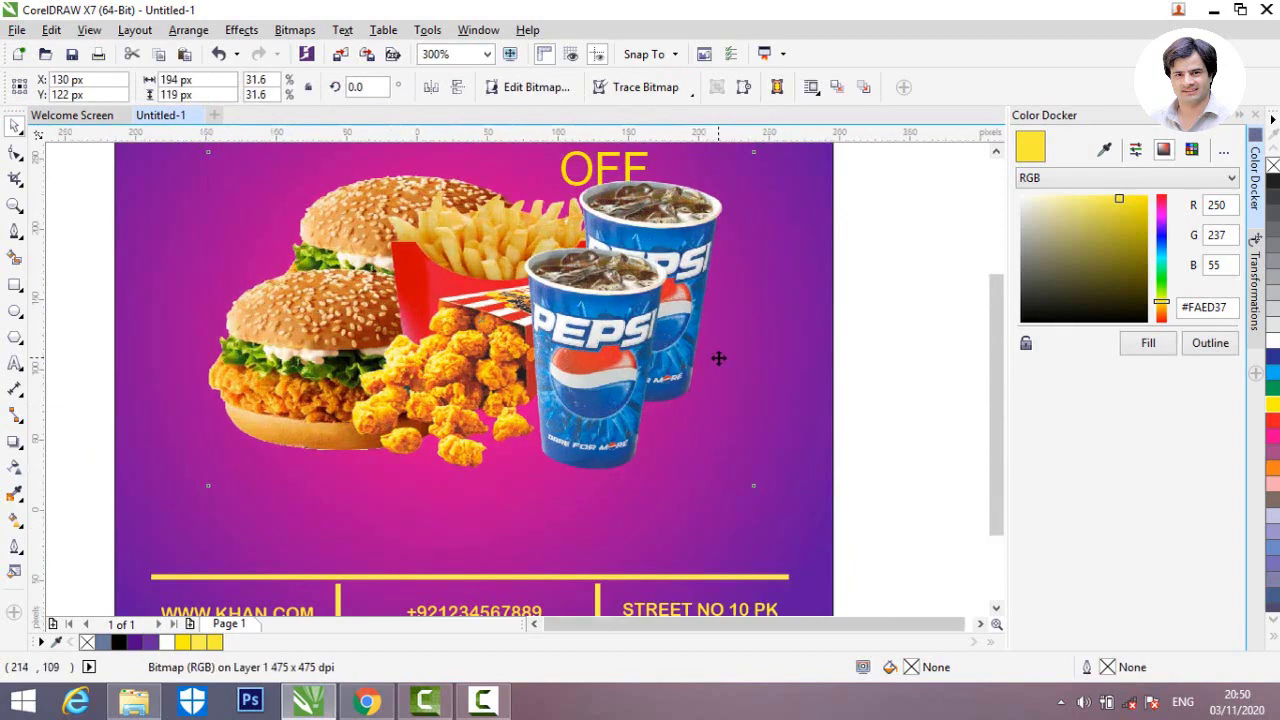
Step: Reposition the food image just below the OFF text, at about X 127 px, Y 120 px
{"action": "scroll", "coordinate": [718, 358], "scroll_direction": "down", "scroll_amount": 1}
{"action": "left_click_drag", "start_coordinate": [599, 338], "coordinate": [591, 352]}
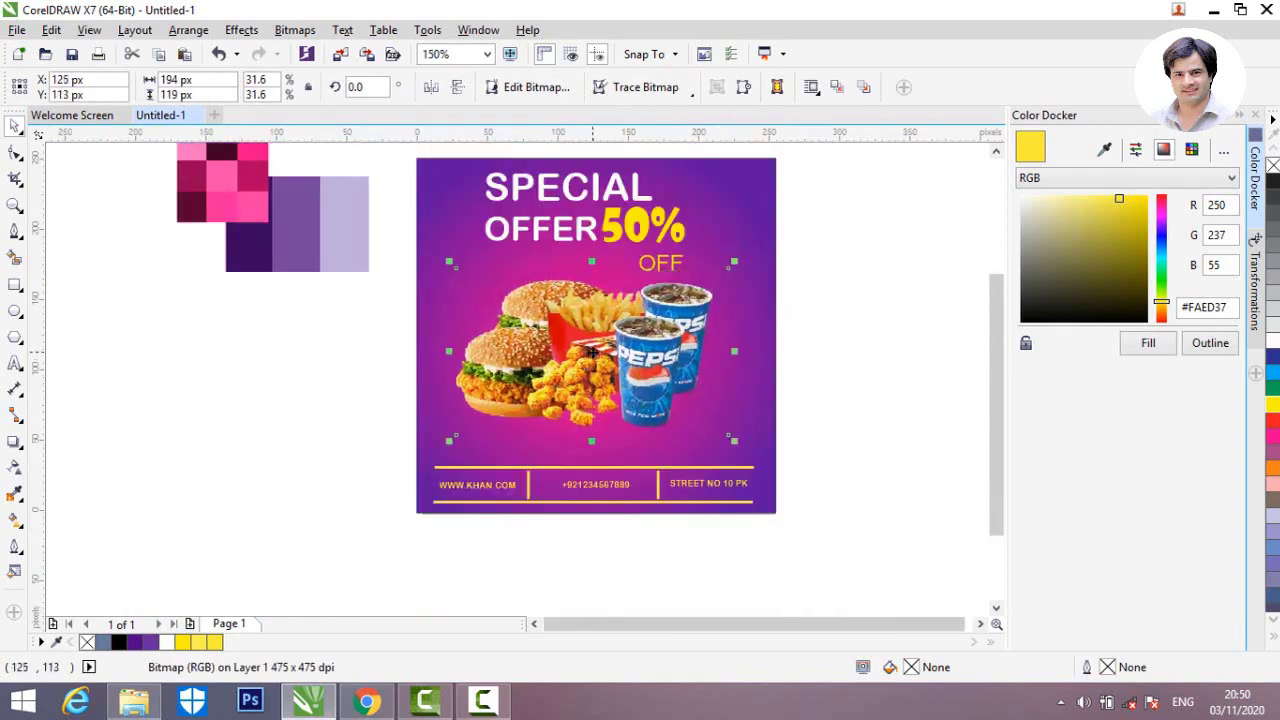
{"action": "left_click", "coordinate": [820, 356]}
{"action": "scroll", "coordinate": [672, 320], "scroll_direction": "up", "scroll_amount": 2}
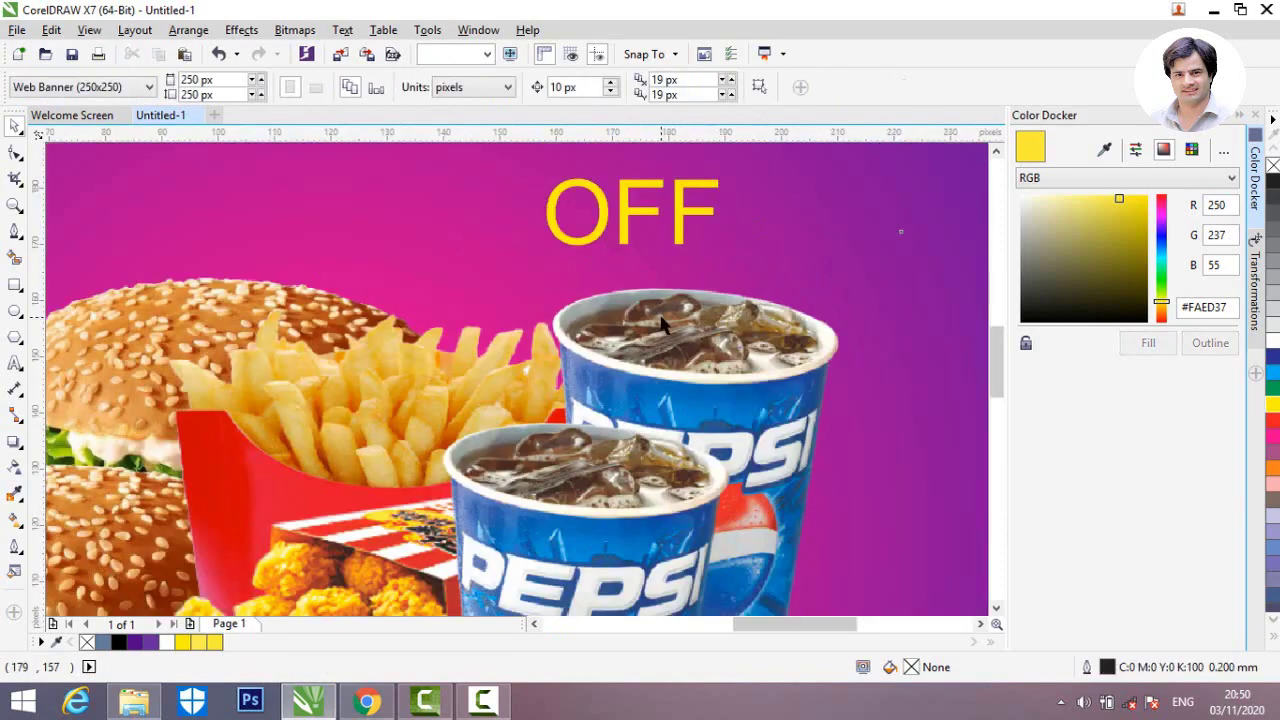
{"action": "left_click_drag", "start_coordinate": [660, 322], "coordinate": [672, 280]}
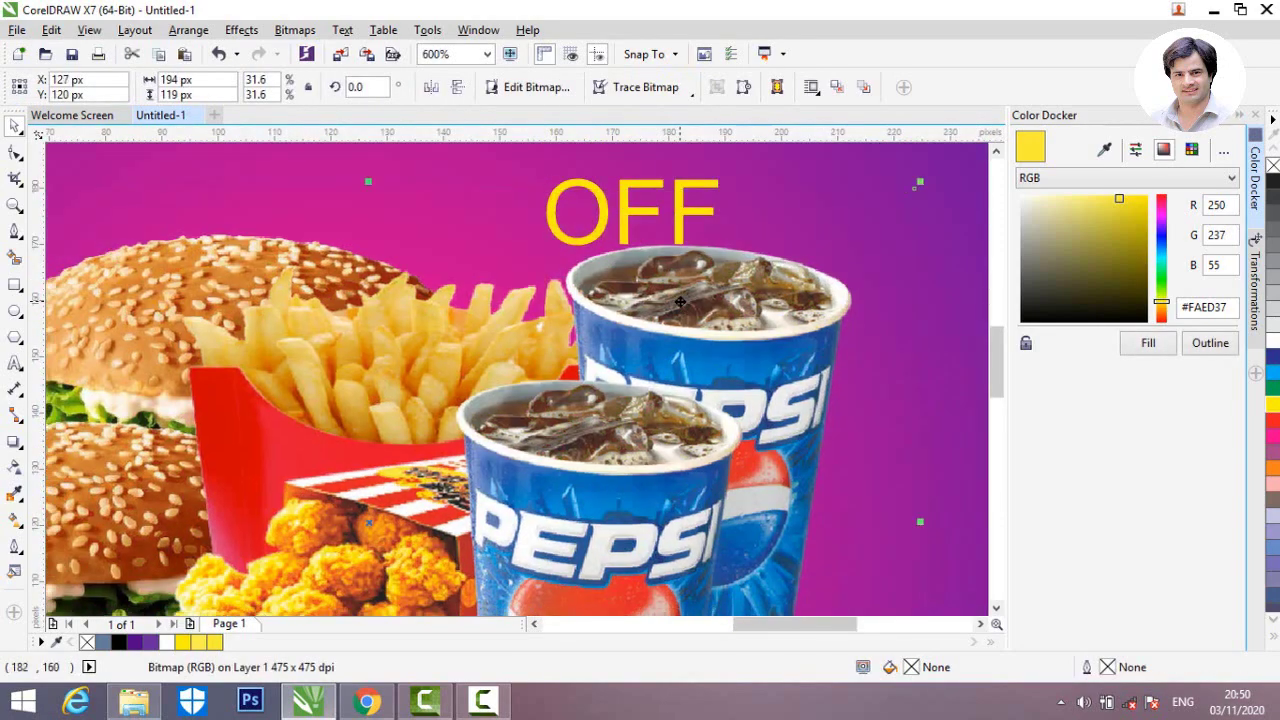
{"action": "scroll", "coordinate": [680, 302], "scroll_direction": "down", "scroll_amount": 2}
{"action": "left_click", "coordinate": [200, 477]}
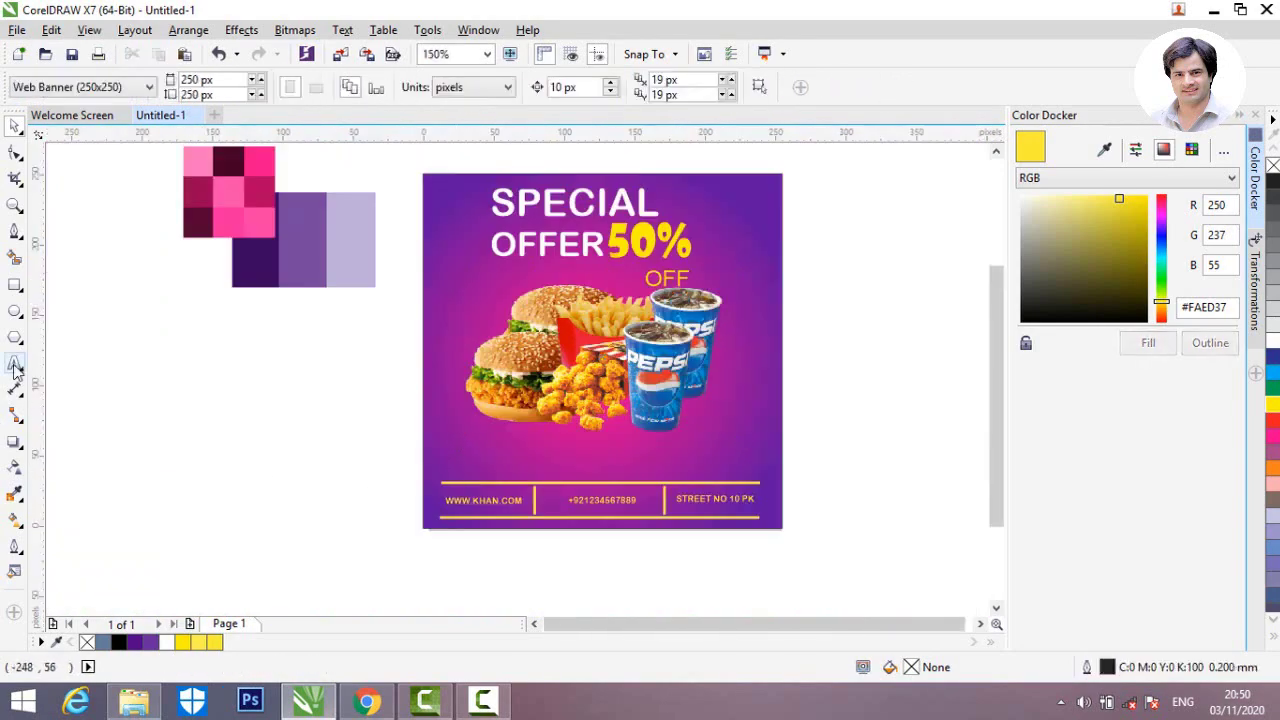
Step: Add the artistic text OPEN AT 10AM -10 PM, starting on the empty area beside the banner
{"action": "left_click", "coordinate": [15, 365]}
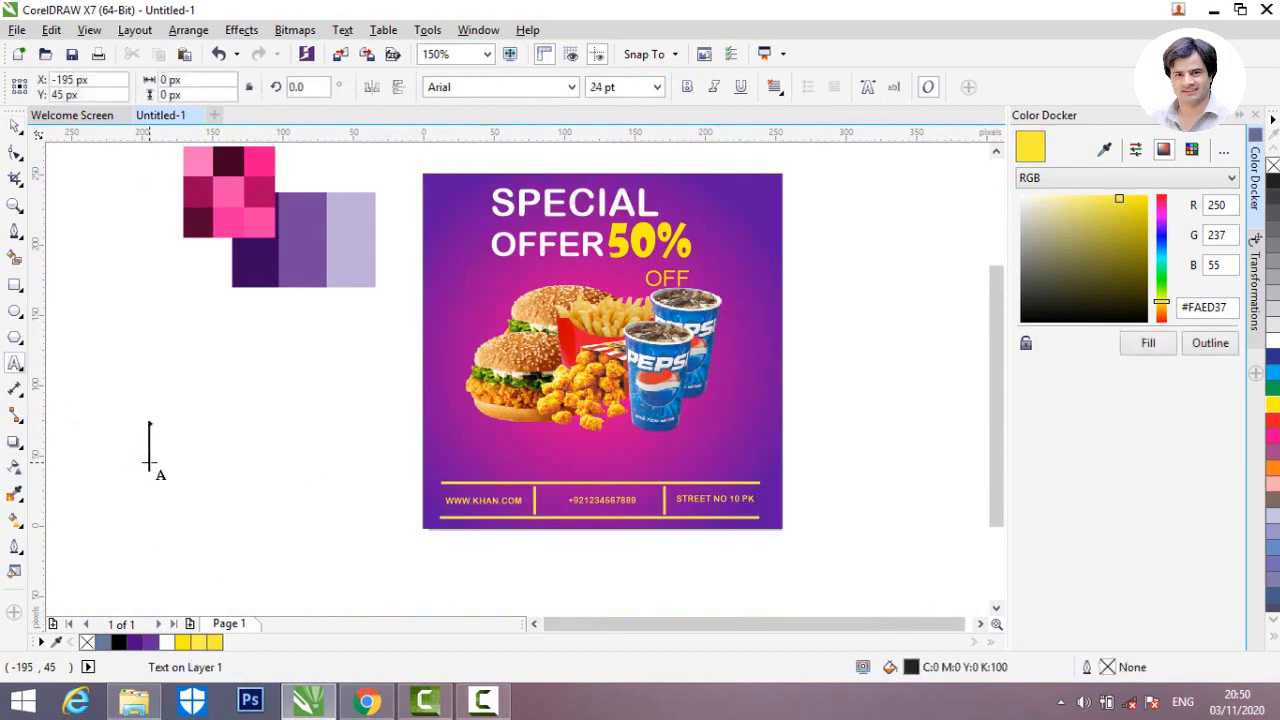
{"action": "type", "text": "OPEN AT 10AM -1"}
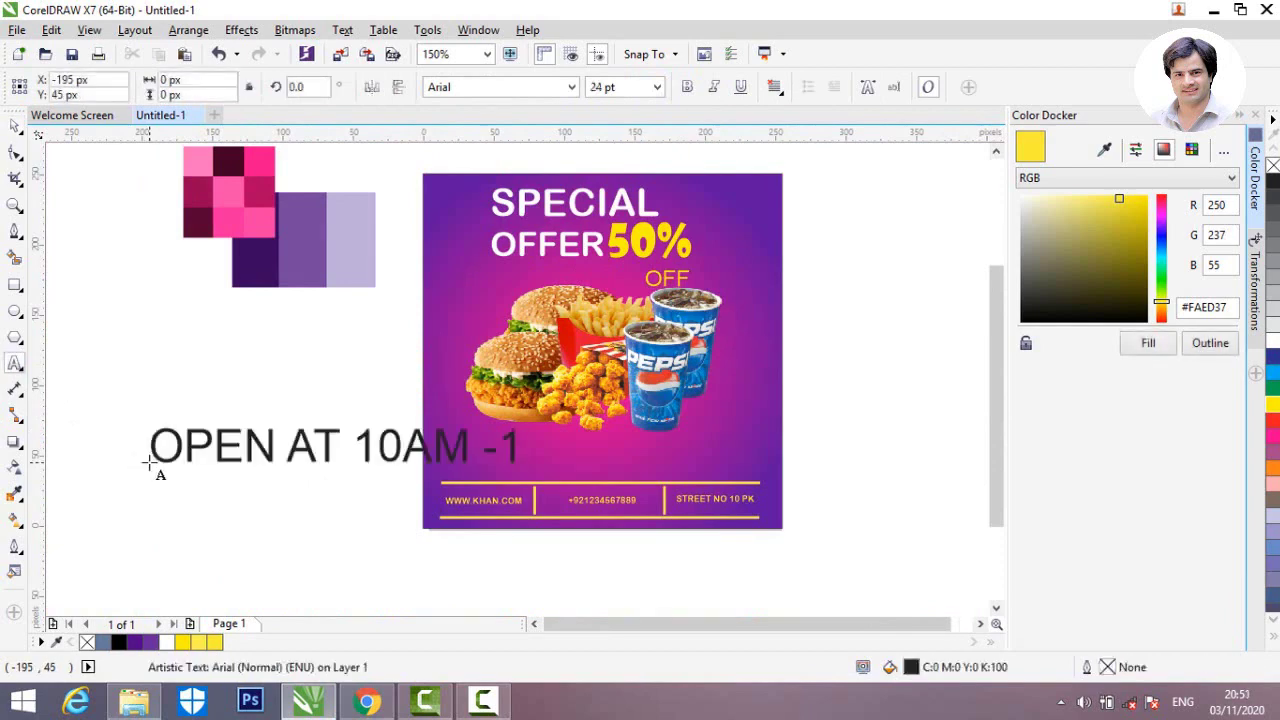
{"action": "type", "text": "0 PM"}
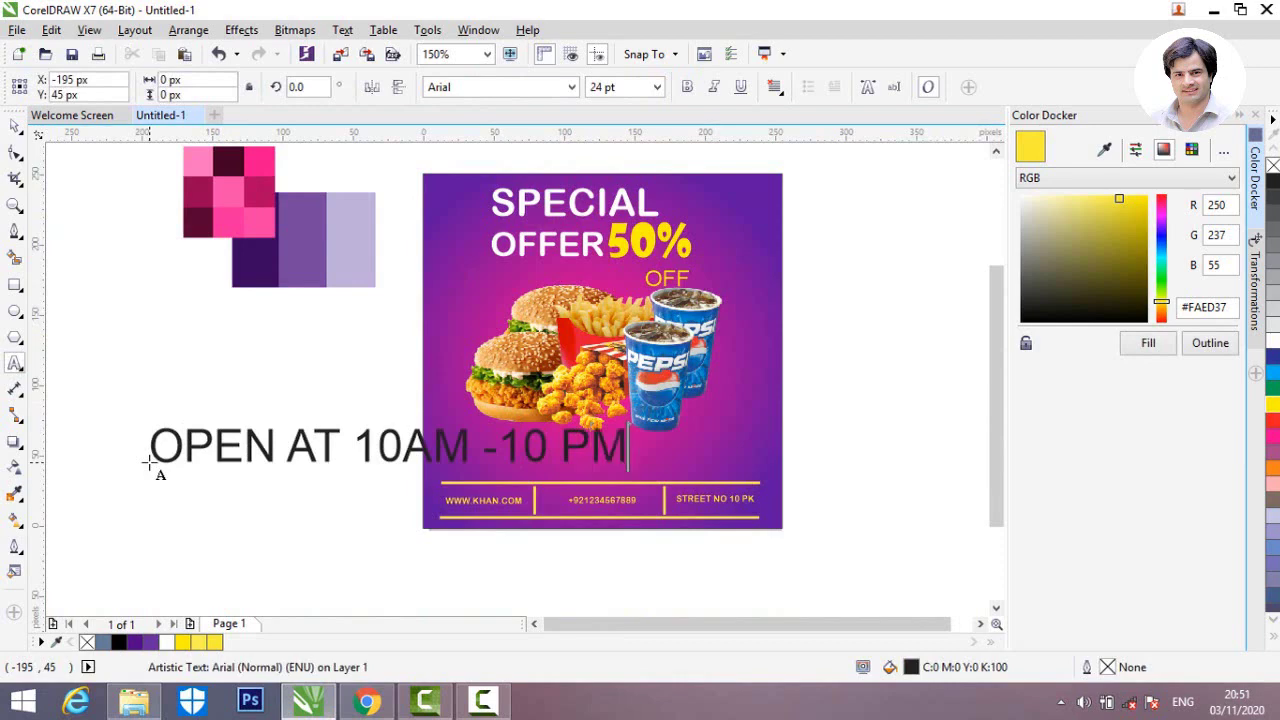
{"action": "key", "text": "Escape"}
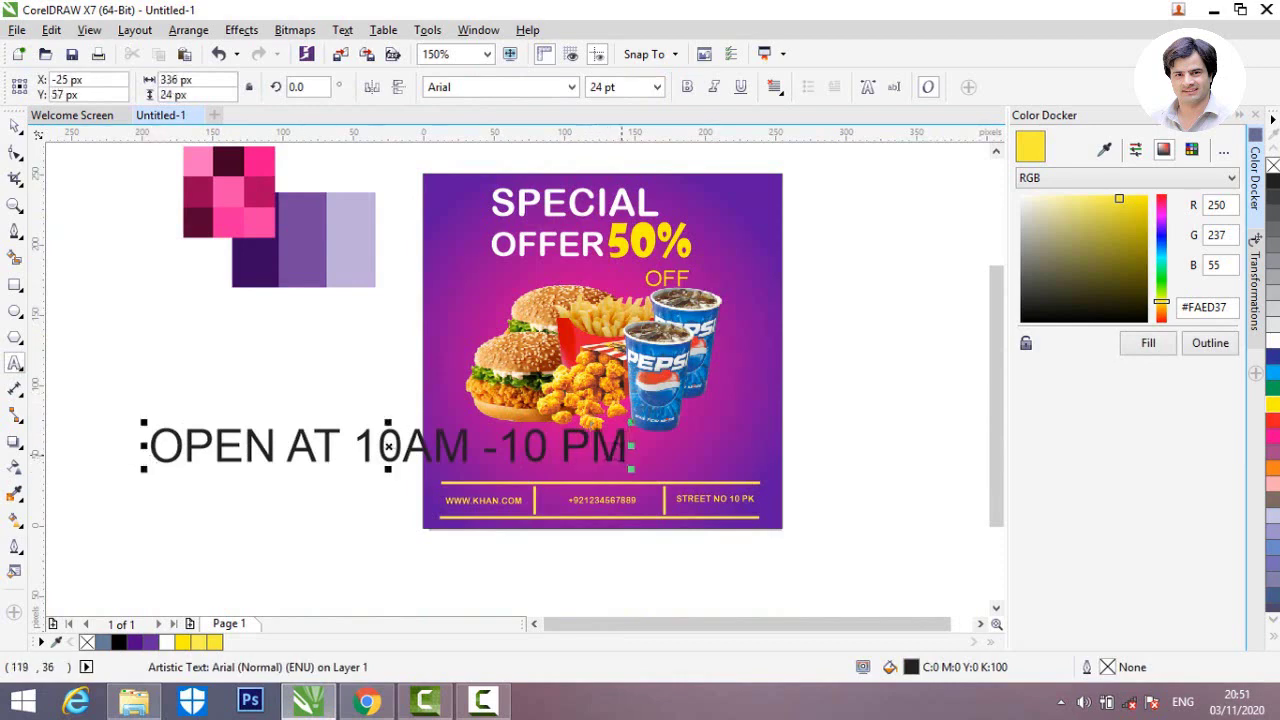
Step: Change the font of the opening-hours text to Arial Rounded MT Bold
{"action": "left_click_drag", "start_coordinate": [628, 446], "coordinate": [160, 447]}
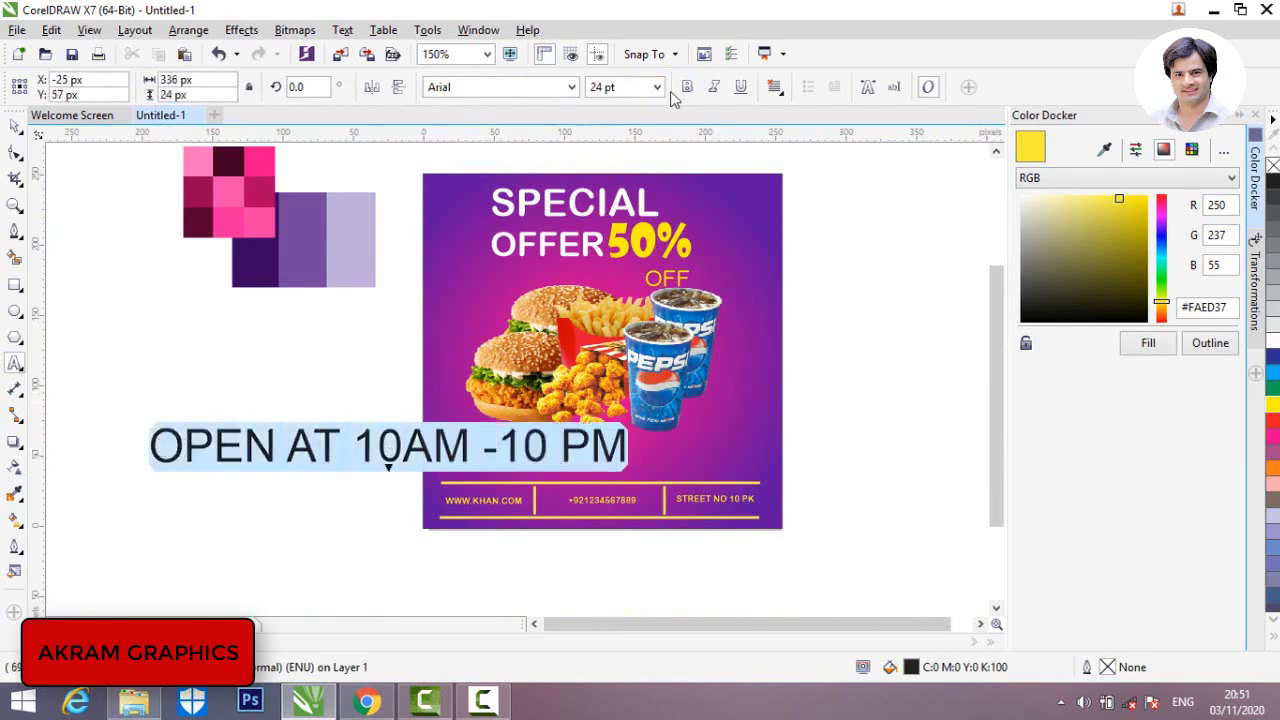
{"action": "left_click", "coordinate": [571, 87]}
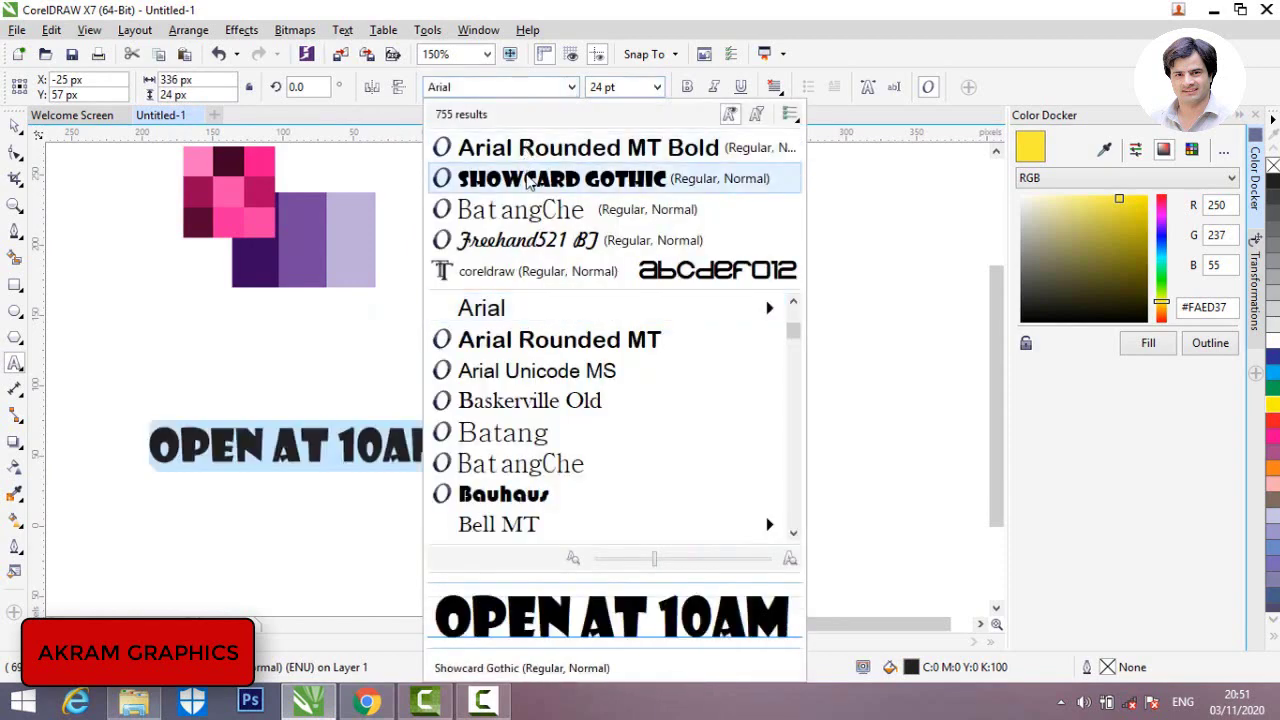
{"action": "left_click", "coordinate": [545, 149]}
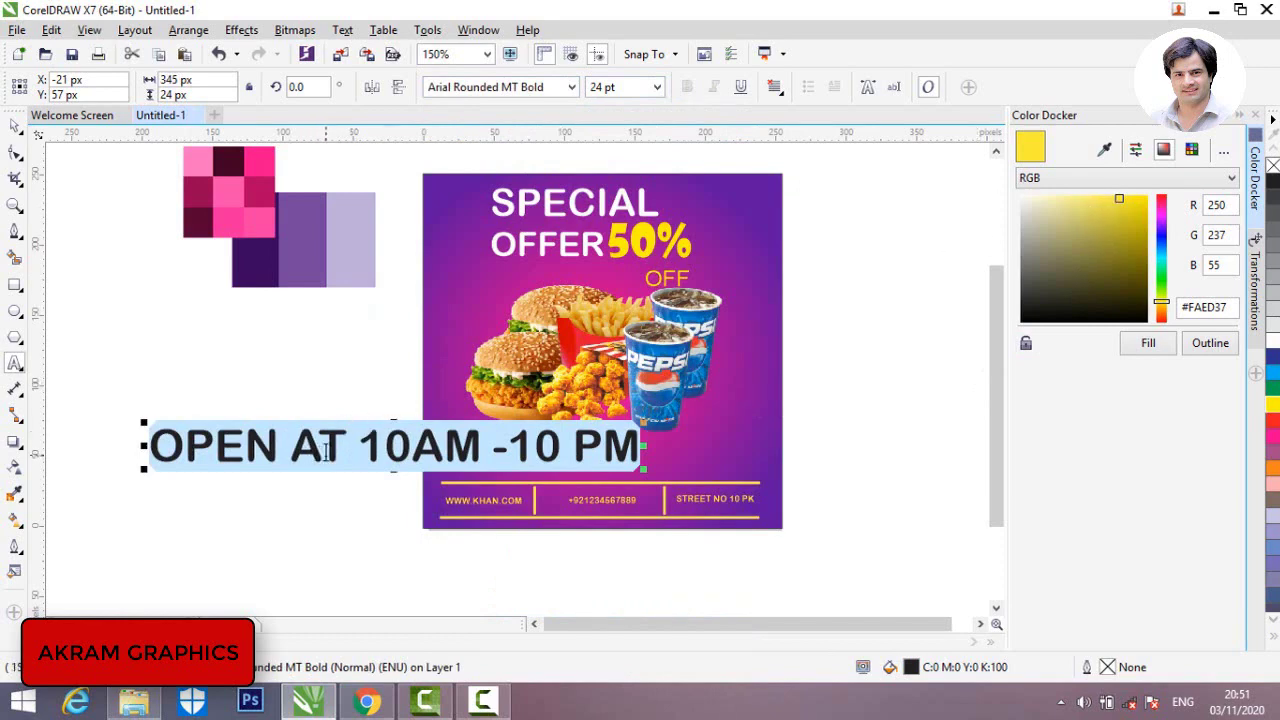
Step: Colour the words OPEN AT in the opening-hours text light grey (10% black)
{"action": "left_click_drag", "start_coordinate": [337, 450], "coordinate": [166, 457]}
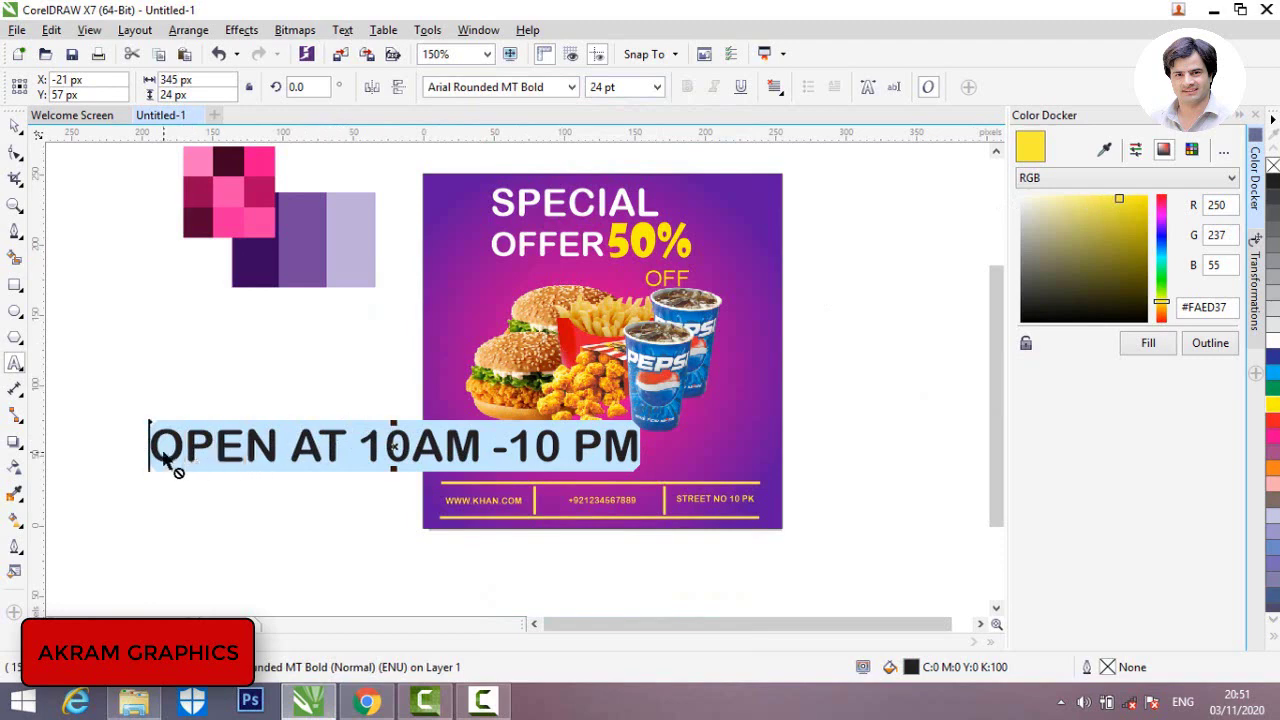
{"action": "left_click", "coordinate": [358, 452]}
{"action": "left_click_drag", "start_coordinate": [358, 452], "coordinate": [129, 458]}
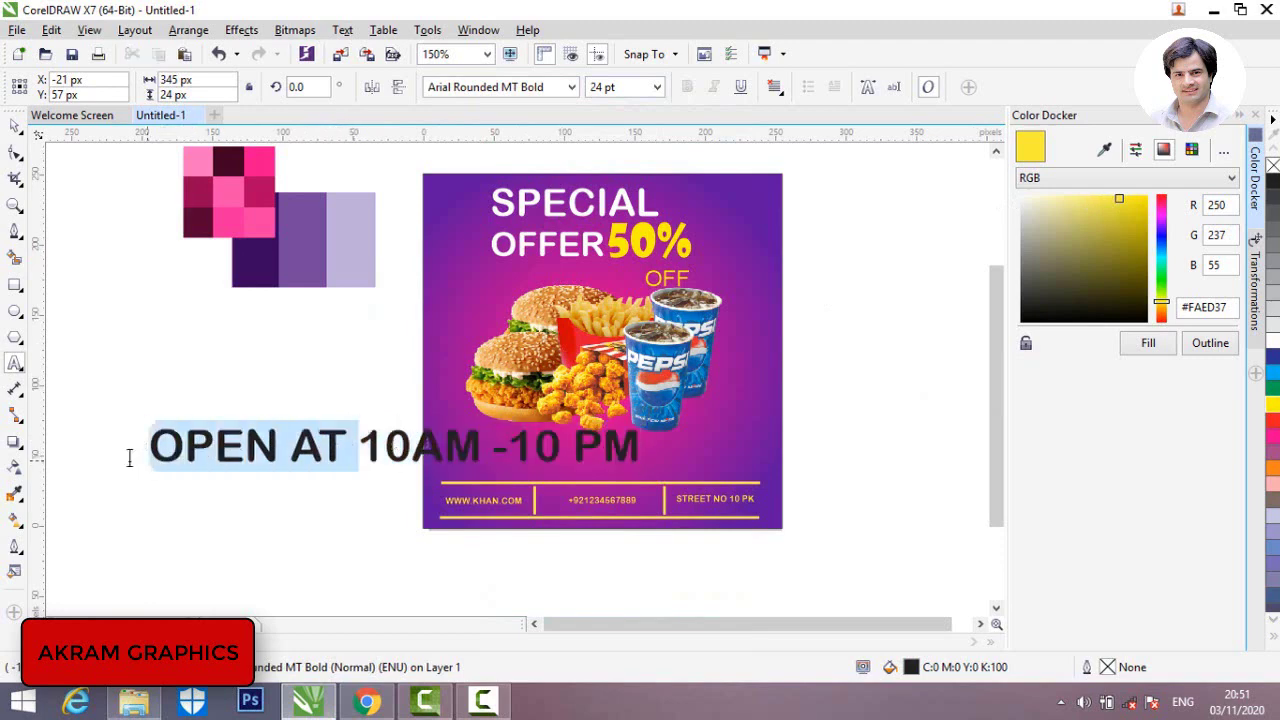
{"action": "left_click", "coordinate": [1273, 330]}
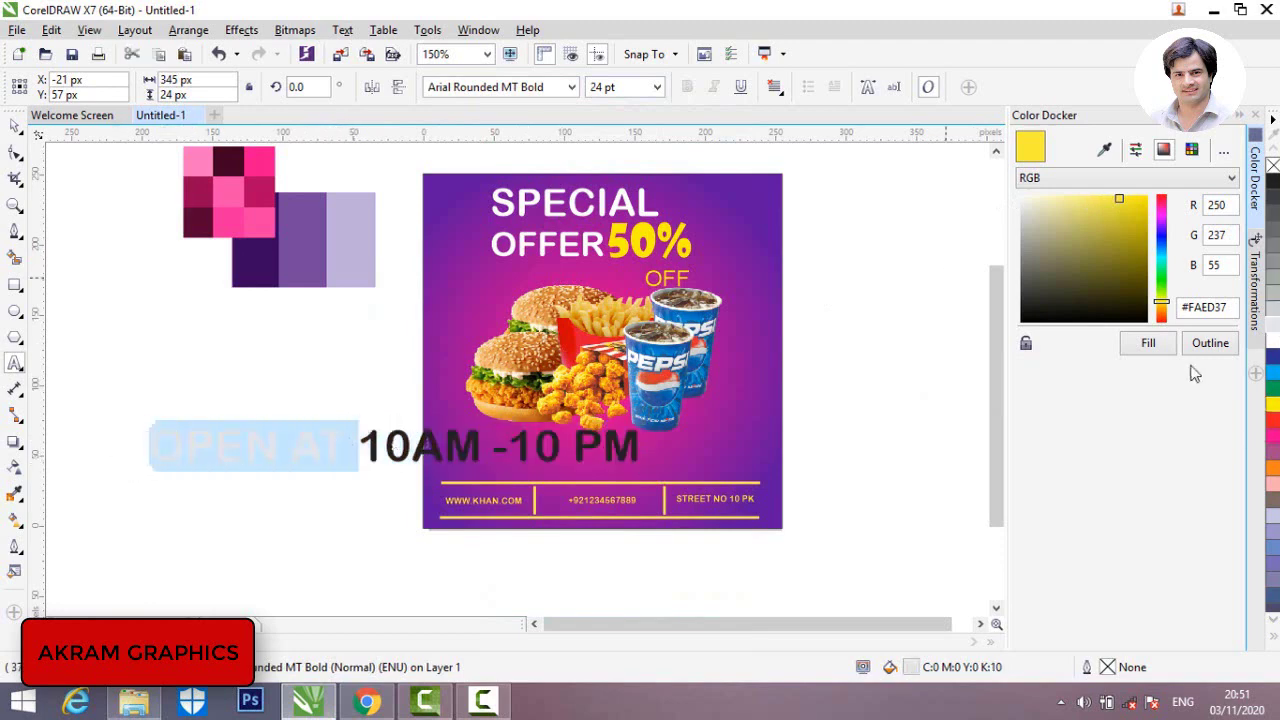
Step: Undo the accidental reordering of the opening-hours text and fill 10AM -10 PM with yellow (#FAED37)
{"action": "left_click_drag", "start_coordinate": [351, 457], "coordinate": [574, 455]}
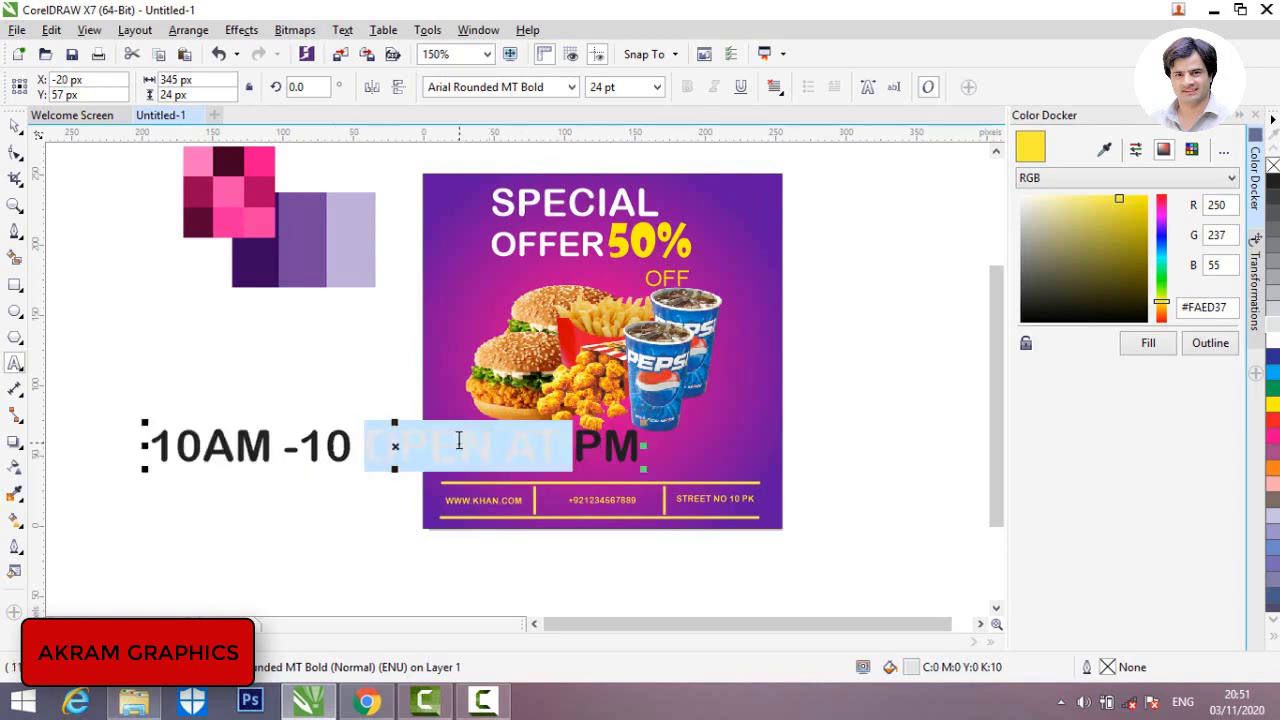
{"action": "key", "text": "ctrl+z"}
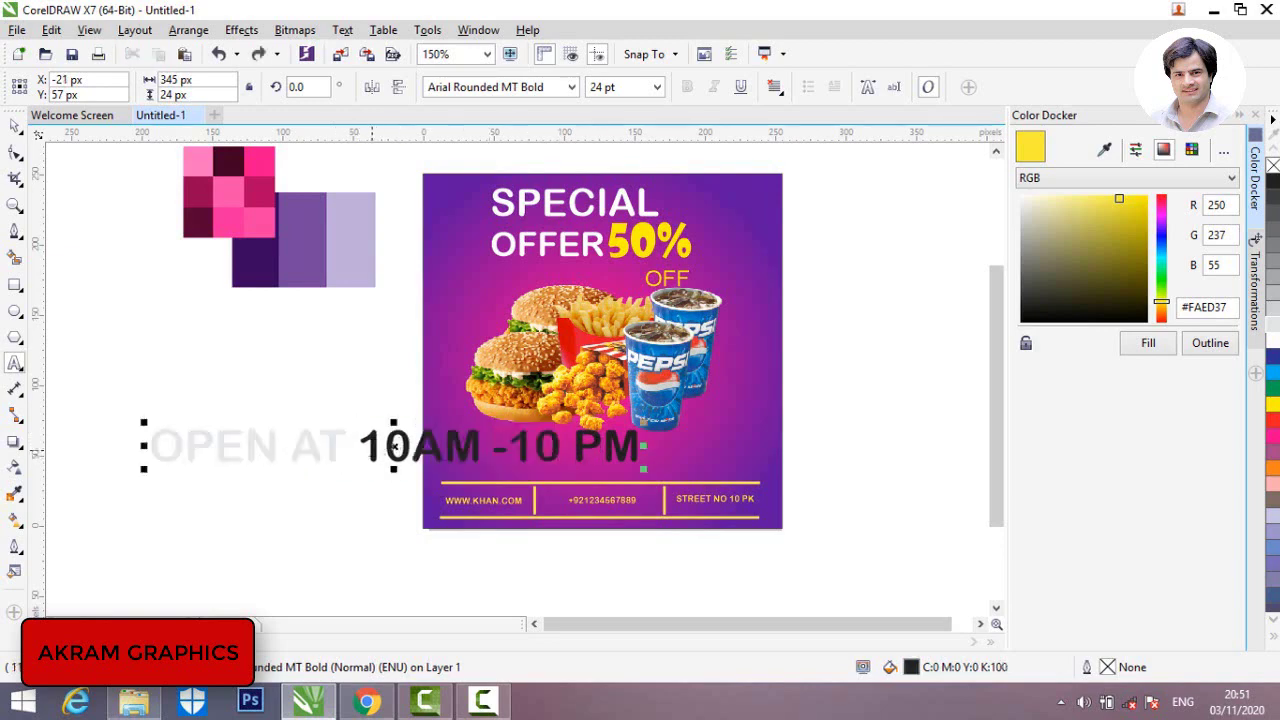
{"action": "left_click_drag", "start_coordinate": [384, 447], "coordinate": [645, 450]}
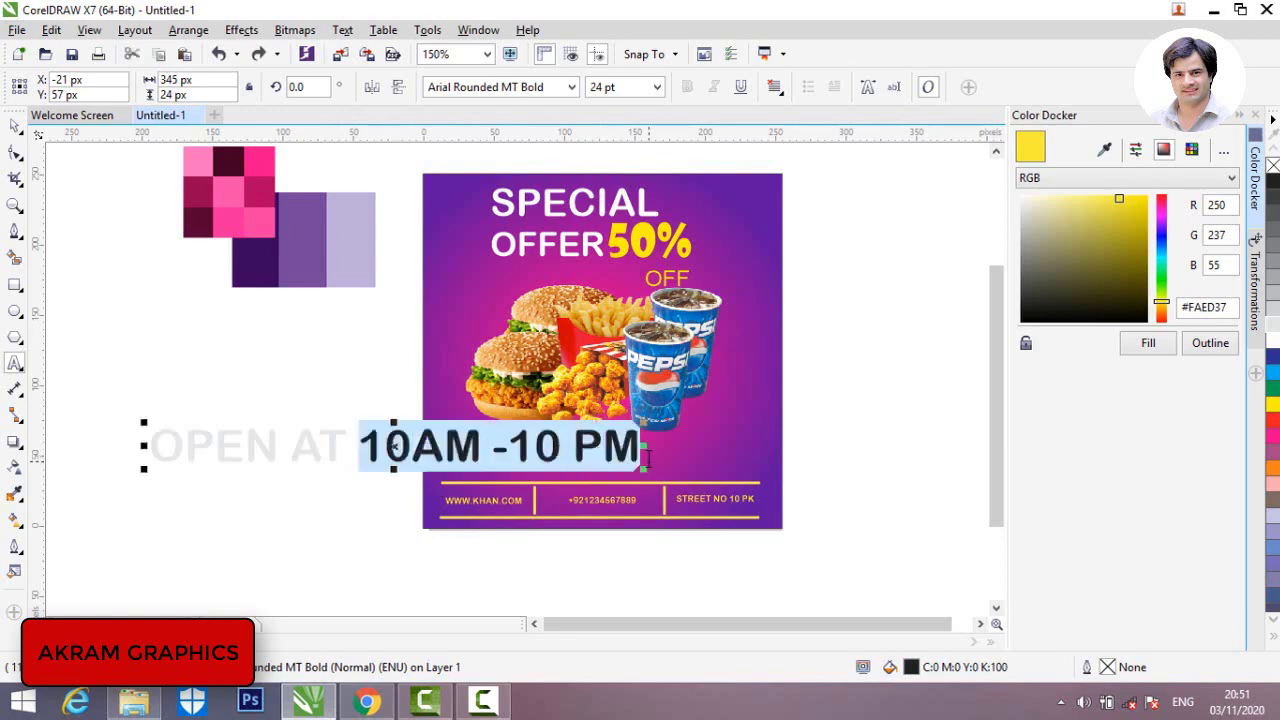
{"action": "left_click", "coordinate": [1156, 352]}
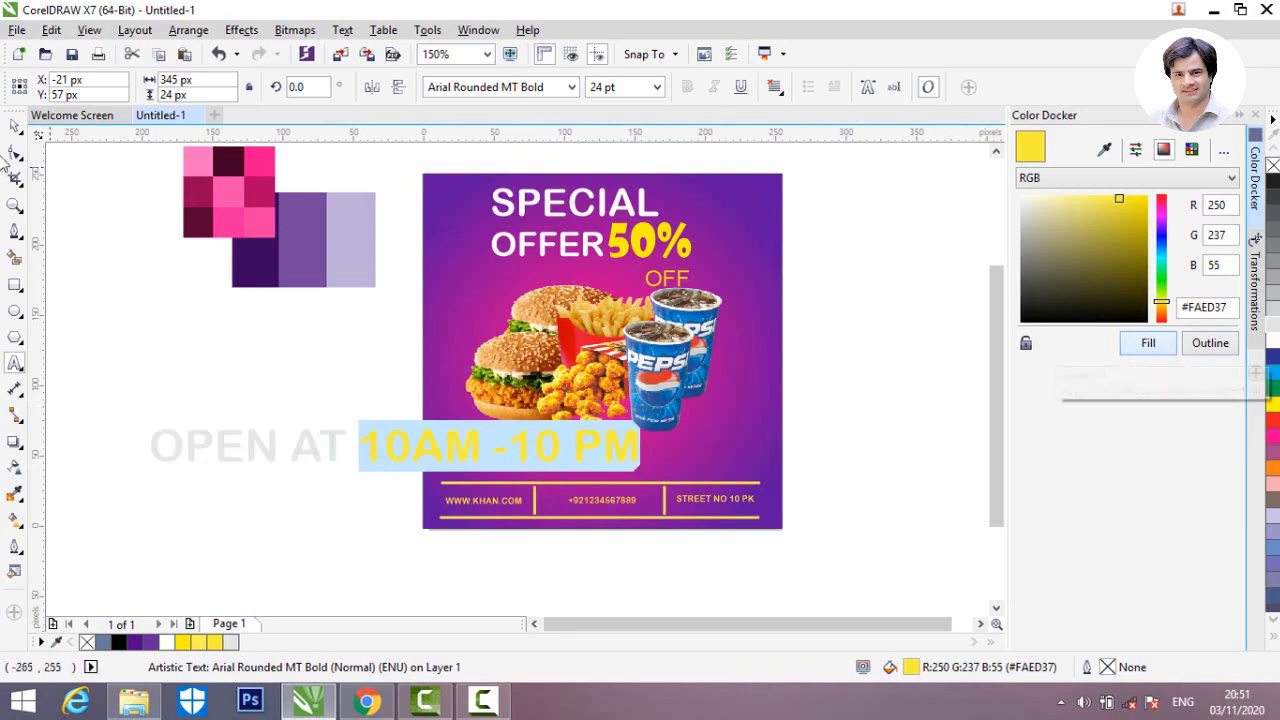
{"action": "left_click", "coordinate": [14, 127]}
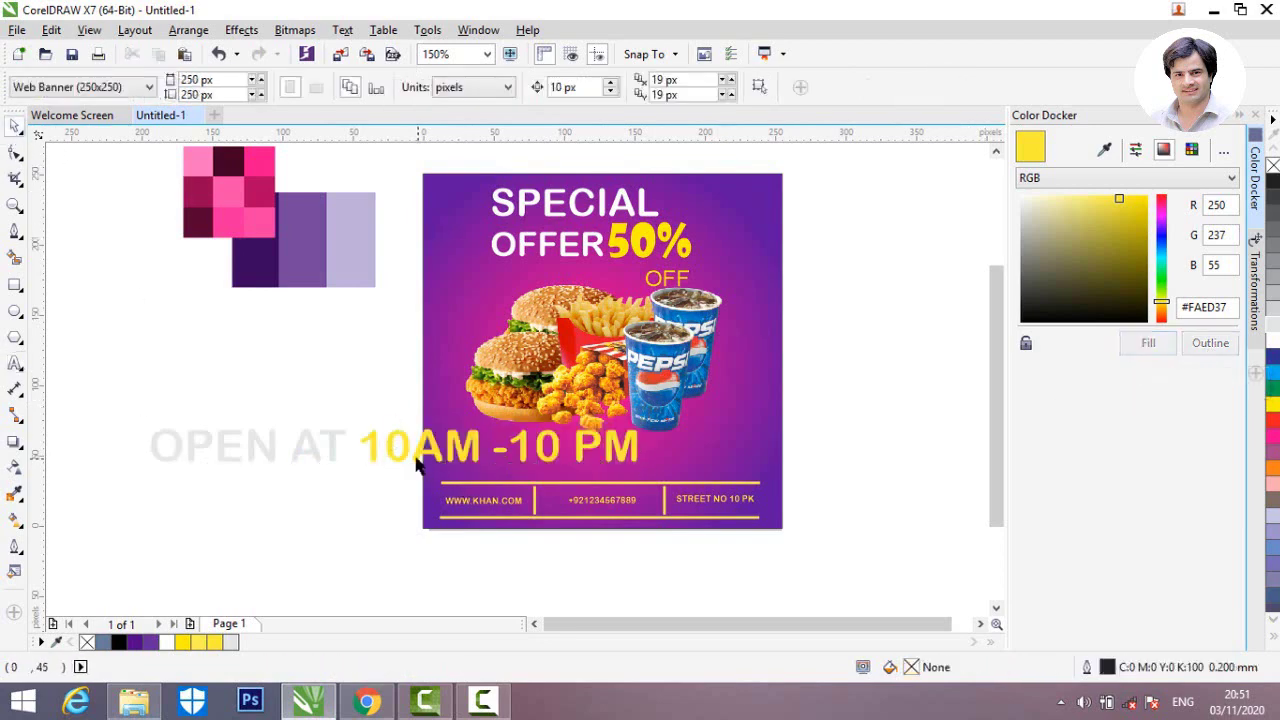
Step: Move the opening-hours text onto the banner, shrink it to about 140 × 10 px and place it between the food image and the footer
{"action": "left_click_drag", "start_coordinate": [470, 447], "coordinate": [675, 454]}
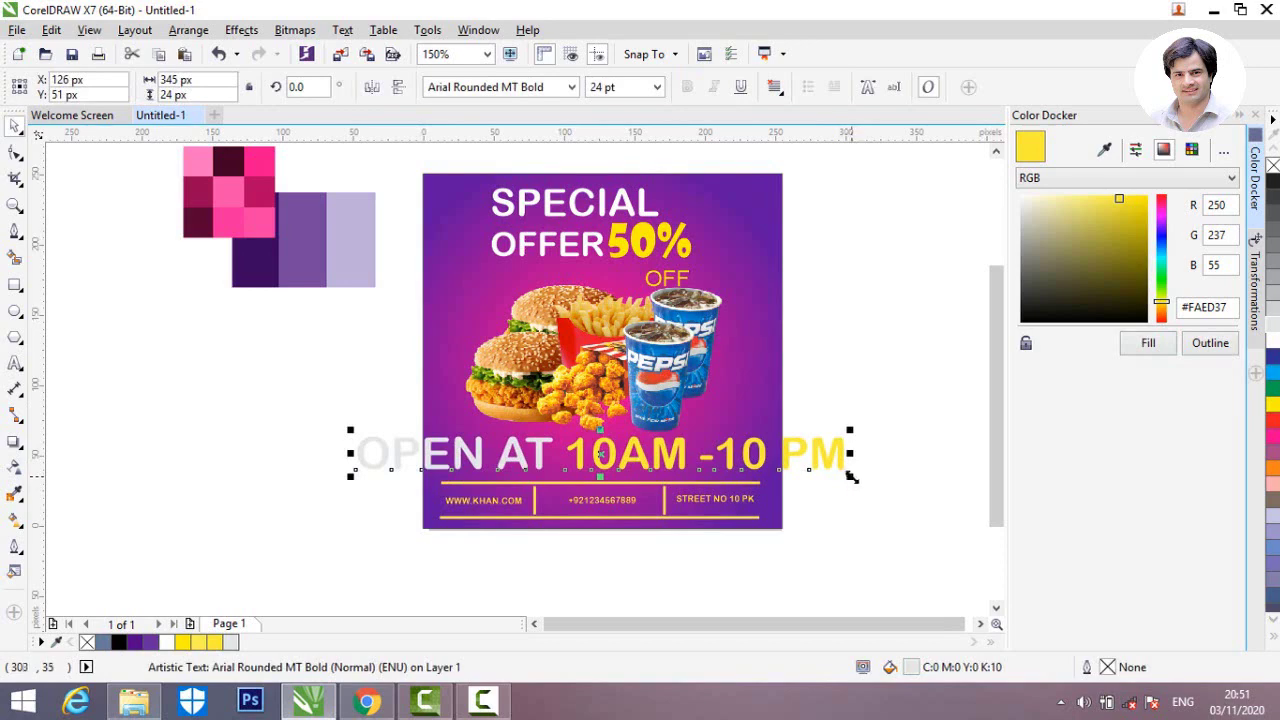
{"action": "left_click_drag", "start_coordinate": [851, 477], "coordinate": [823, 466]}
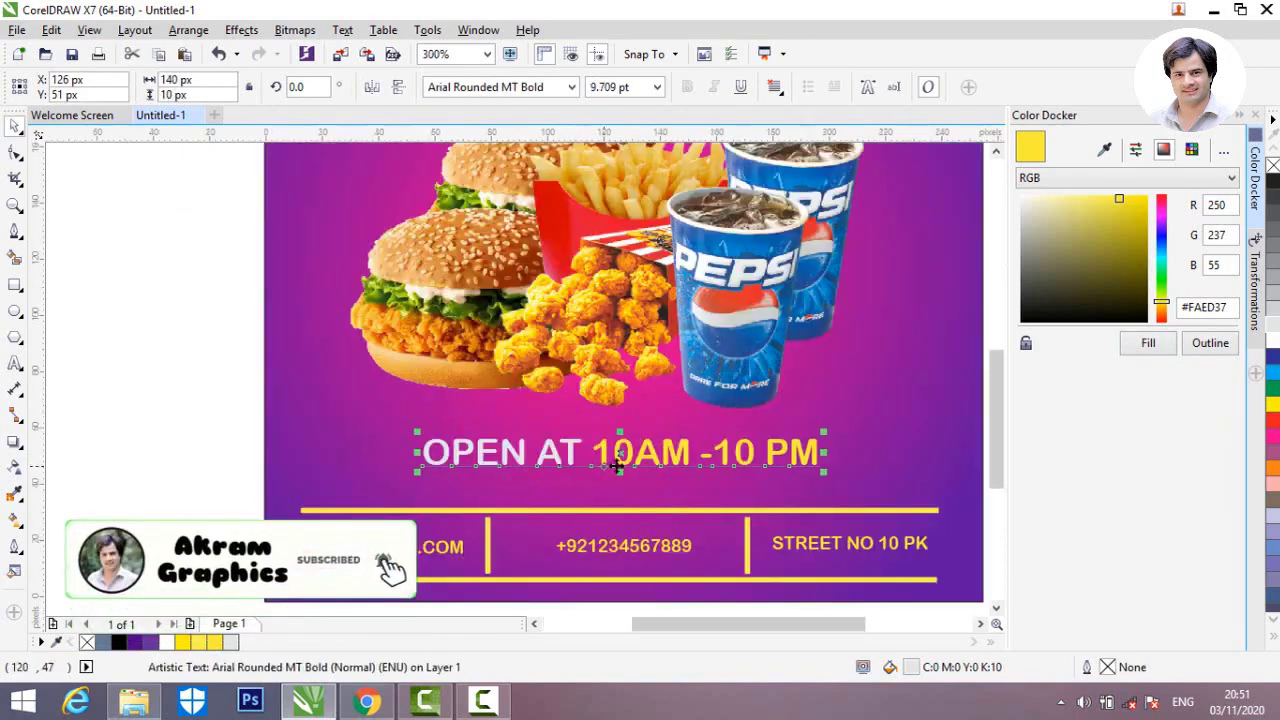
{"action": "scroll", "coordinate": [628, 457], "scroll_direction": "up", "scroll_amount": 2}
{"action": "left_click_drag", "start_coordinate": [622, 455], "coordinate": [620, 478]}
{"action": "left_click", "coordinate": [186, 366]}
{"action": "scroll", "coordinate": [186, 366], "scroll_direction": "down", "scroll_amount": 3}
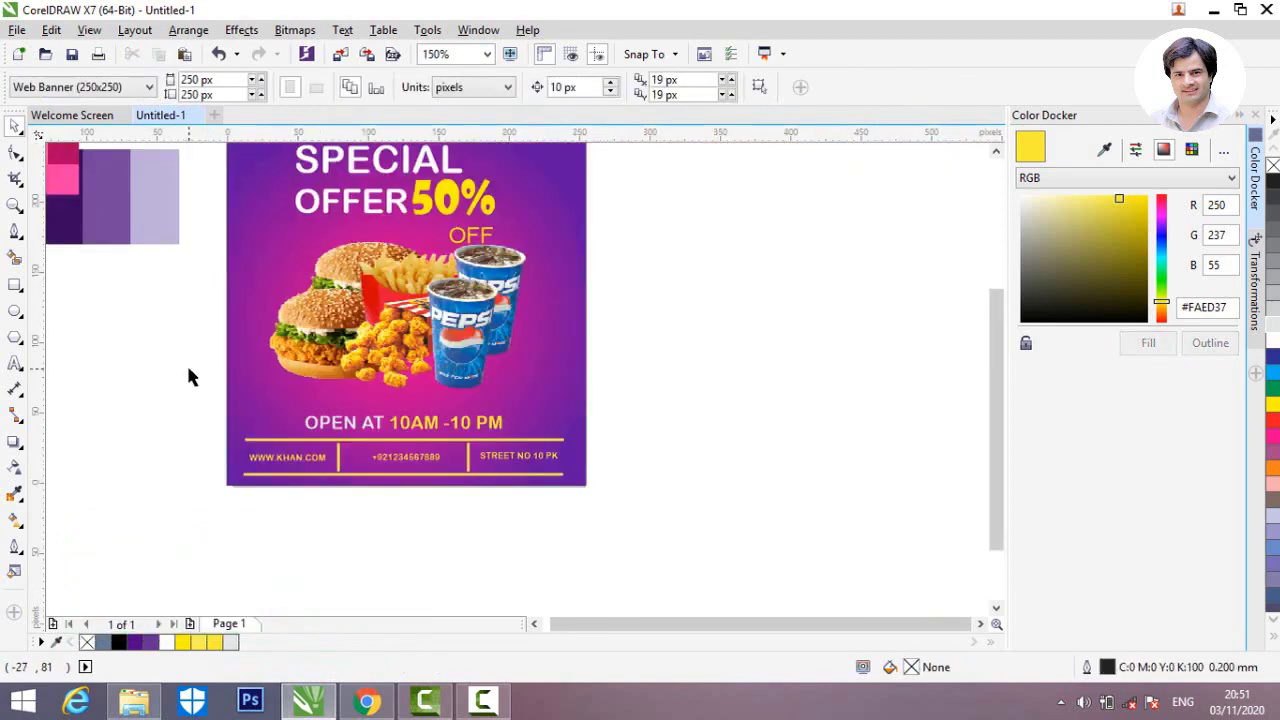
{"action": "scroll", "coordinate": [201, 258], "scroll_direction": "up", "scroll_amount": 2}
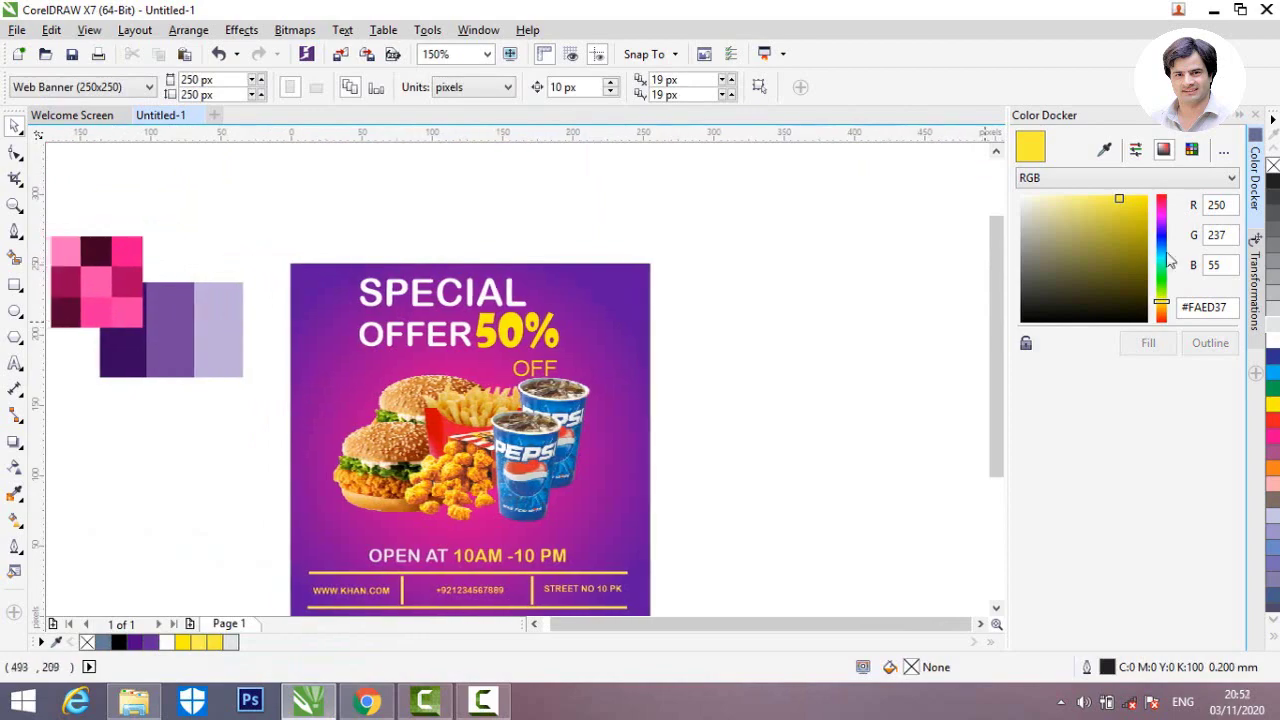